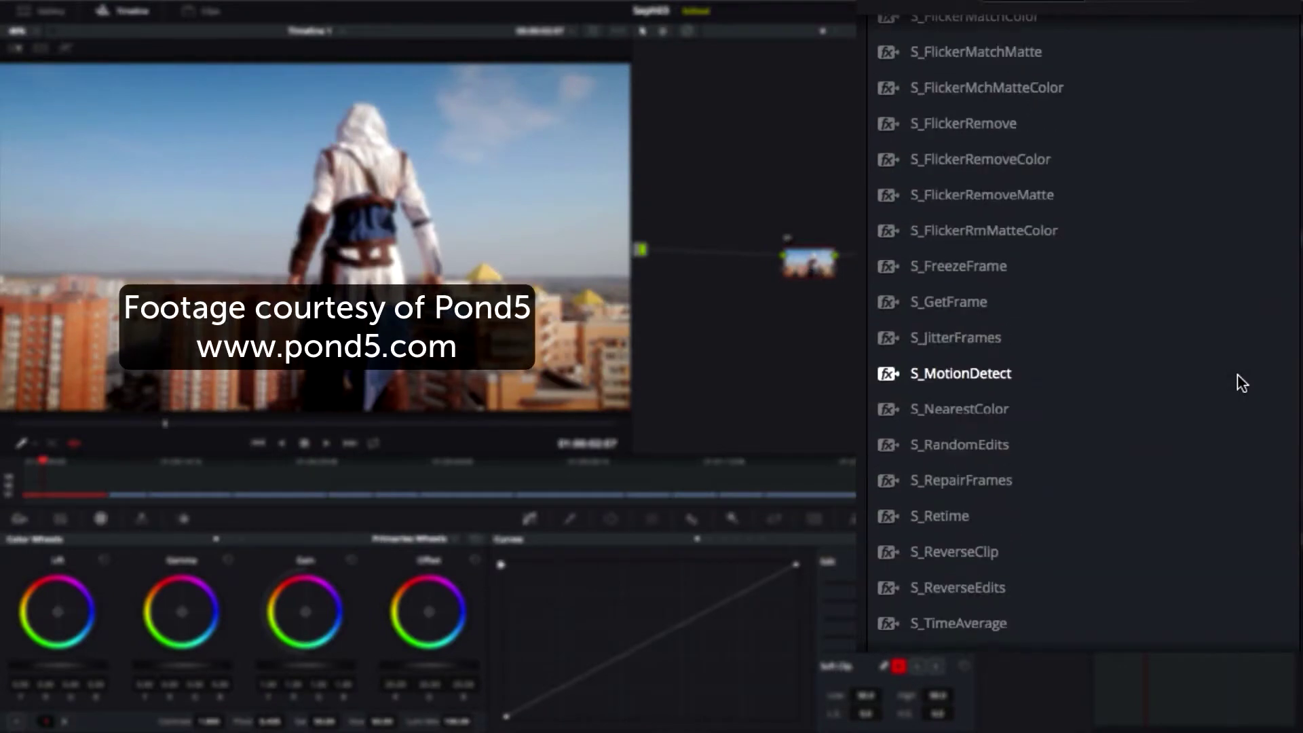
Browse the Sapphire effects in the OpenFX library, from the time effects back to the Sapphire Adjust category
scroll(1242, 384, "up", 20)
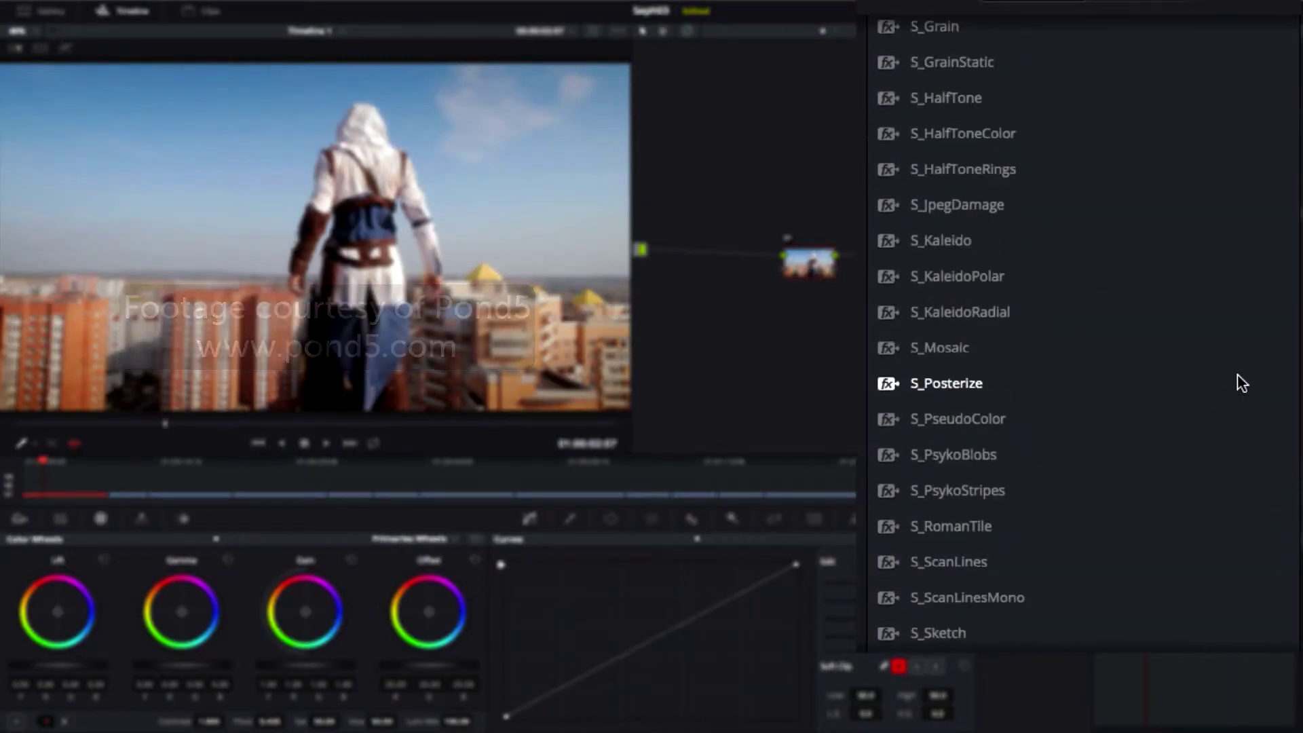
scroll(1243, 383, "up", 20)
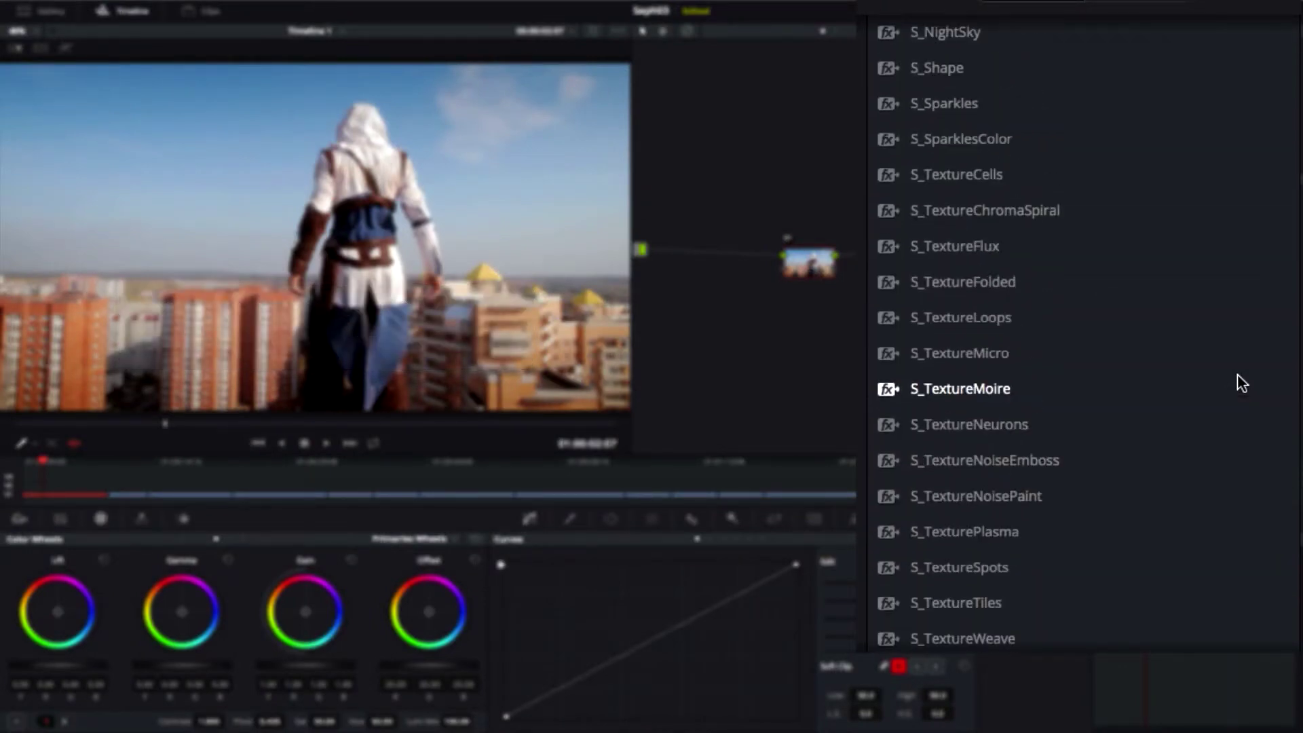
scroll(1242, 383, "up", 20)
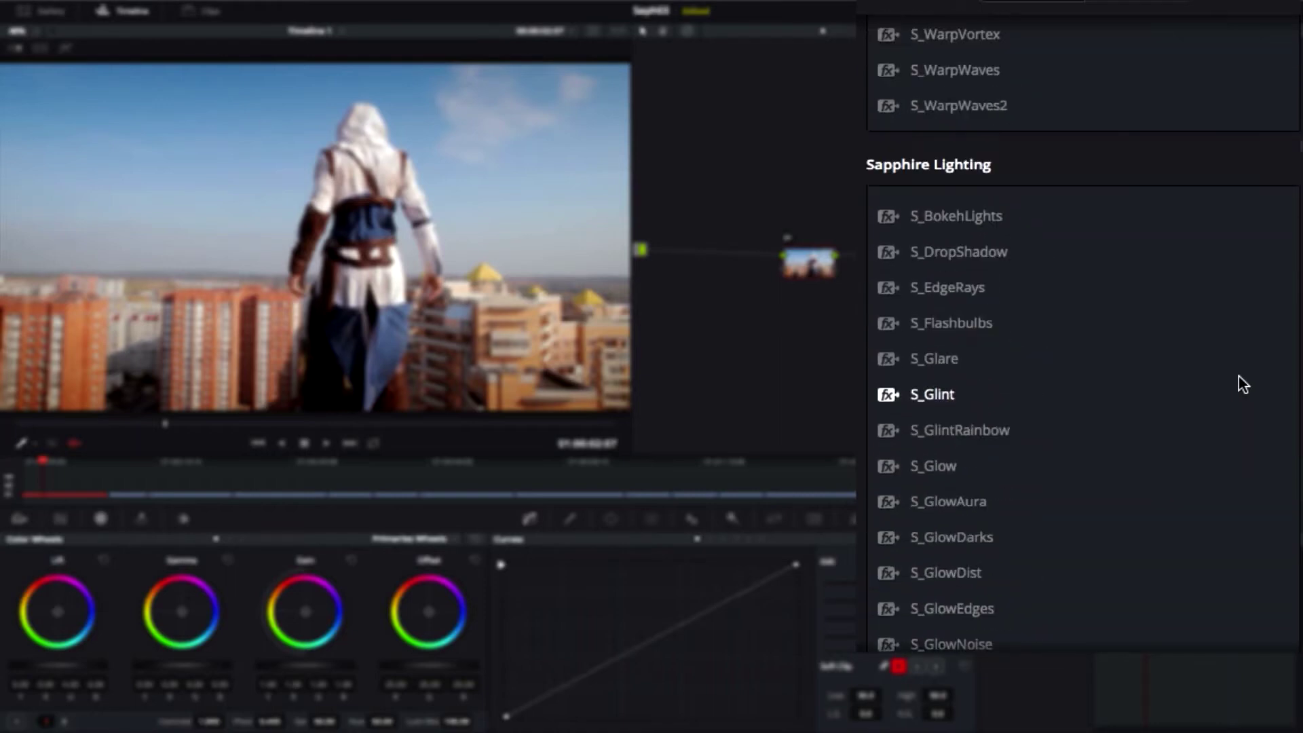
scroll(1242, 384, "up", 20)
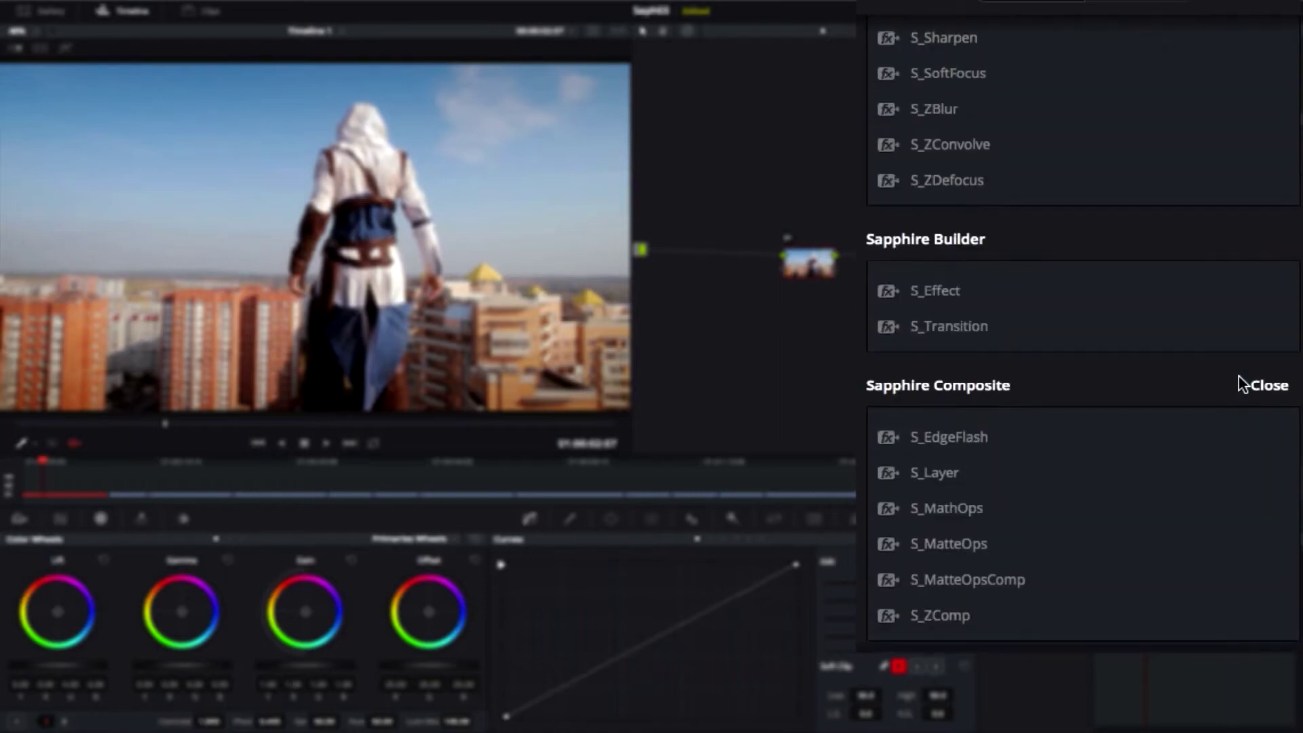
scroll(1244, 385, "up", 5)
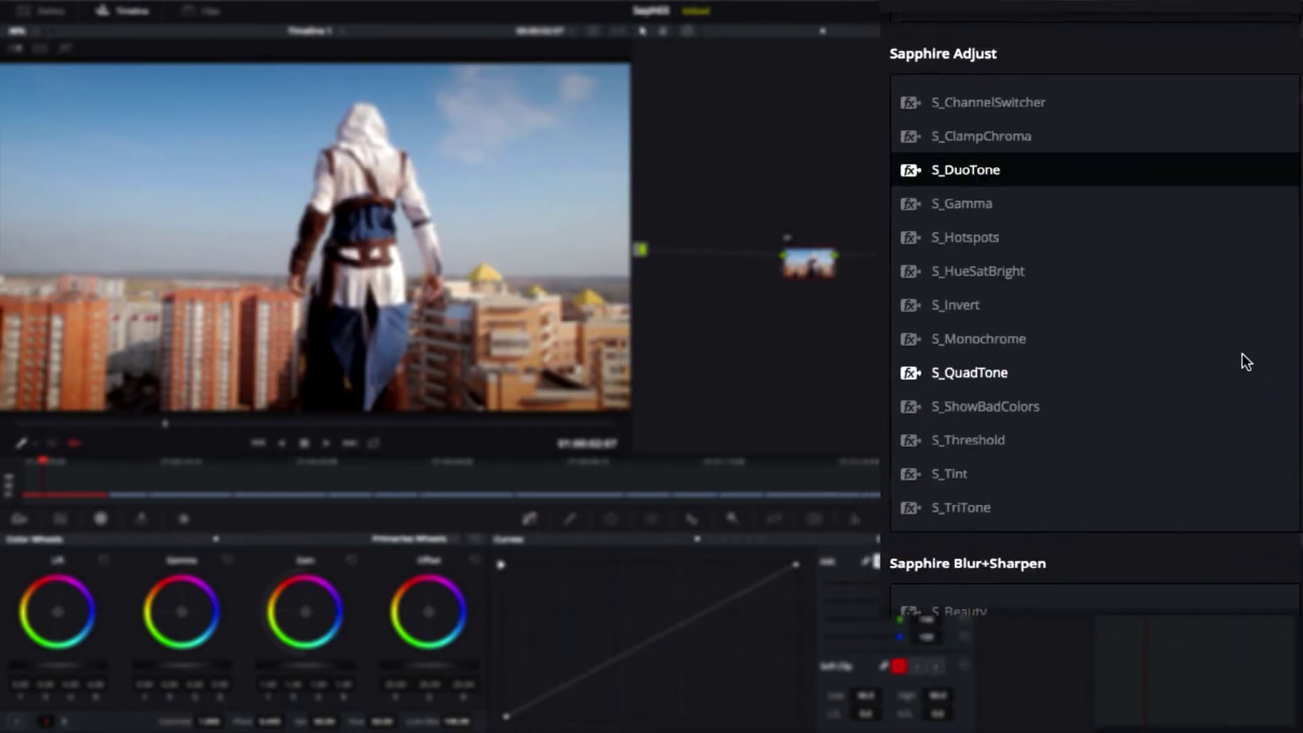
scroll(1259, 292, "down", 3)
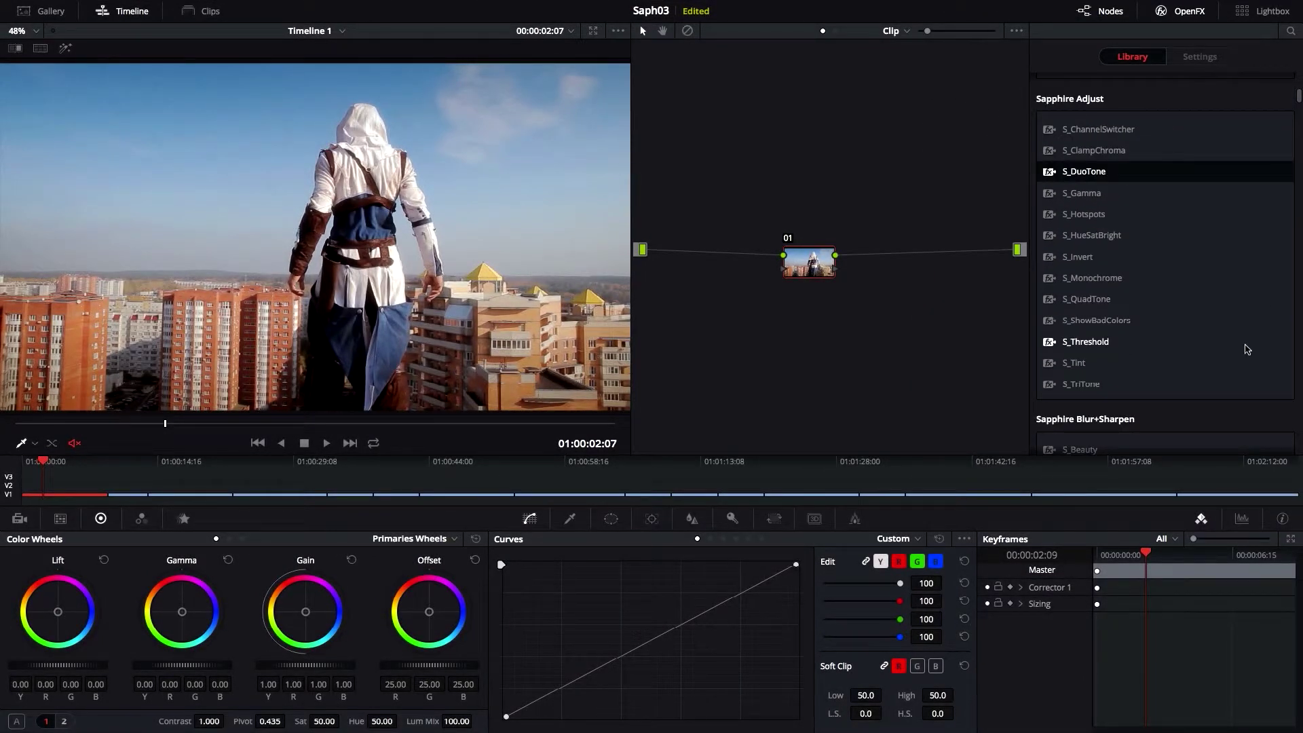
Move the playhead to 01:00:01:13, apply S_ClampChroma to node 01 and adjust its chroma and luma clamping and scaling
left_click_drag(272, 426, 116, 425)
left_click_drag(1086, 150, 872, 267)
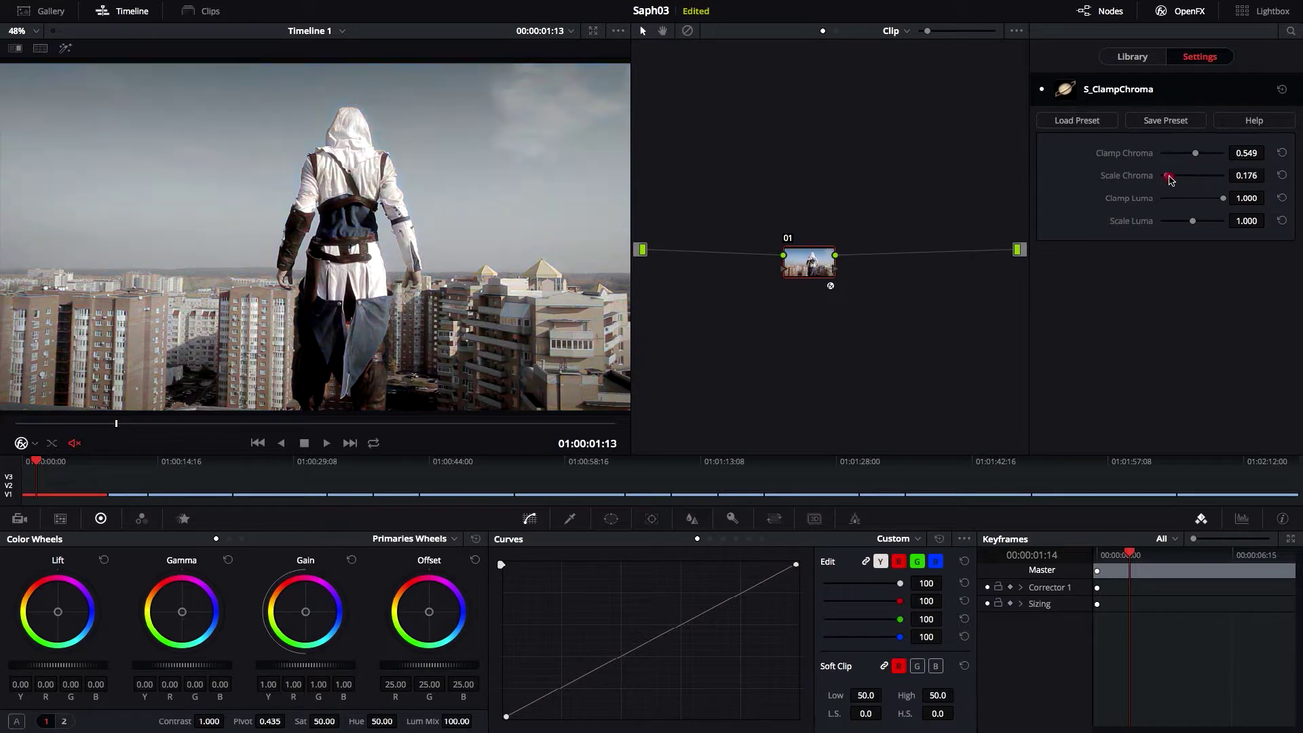
left_click_drag(1198, 202, 1196, 229)
Replace the effect on node 01 with S_Monochrome and adjust its colour weights while viewing frame 01:00:08:07
left_click(1131, 57)
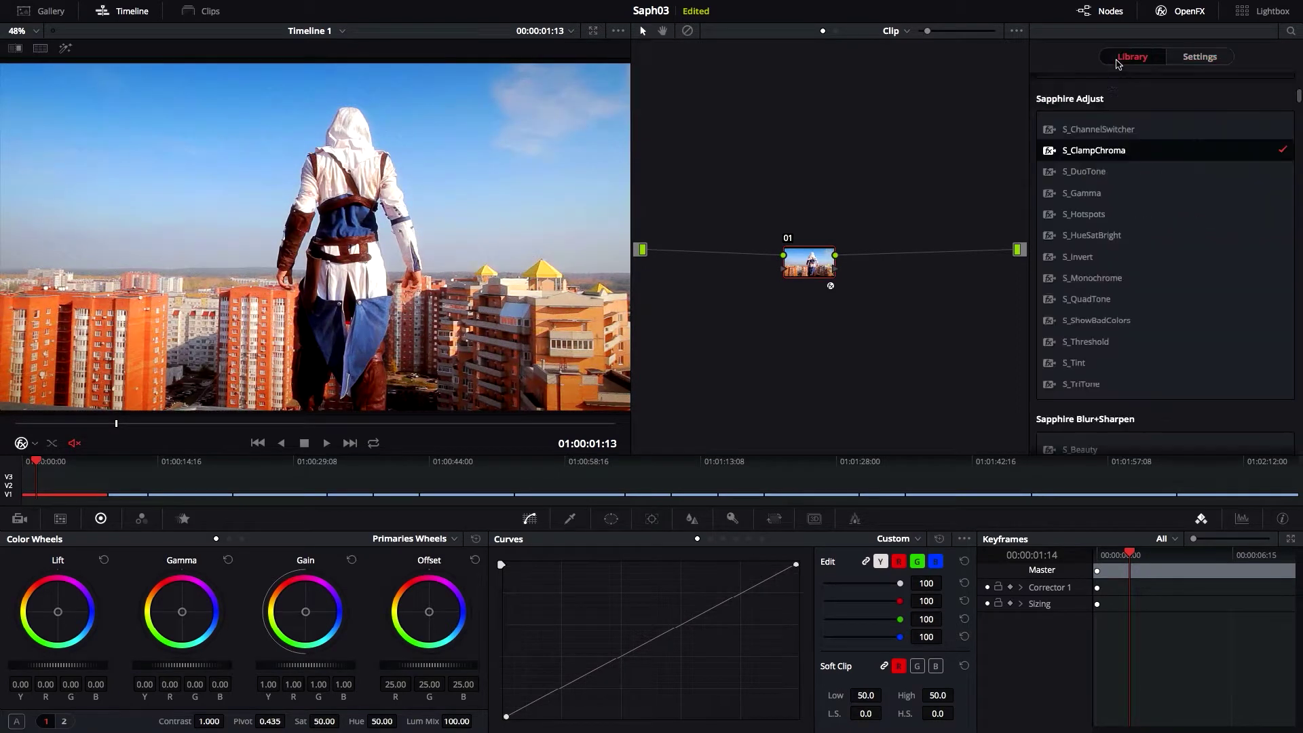
left_click_drag(1093, 278, 809, 262)
left_click(551, 425)
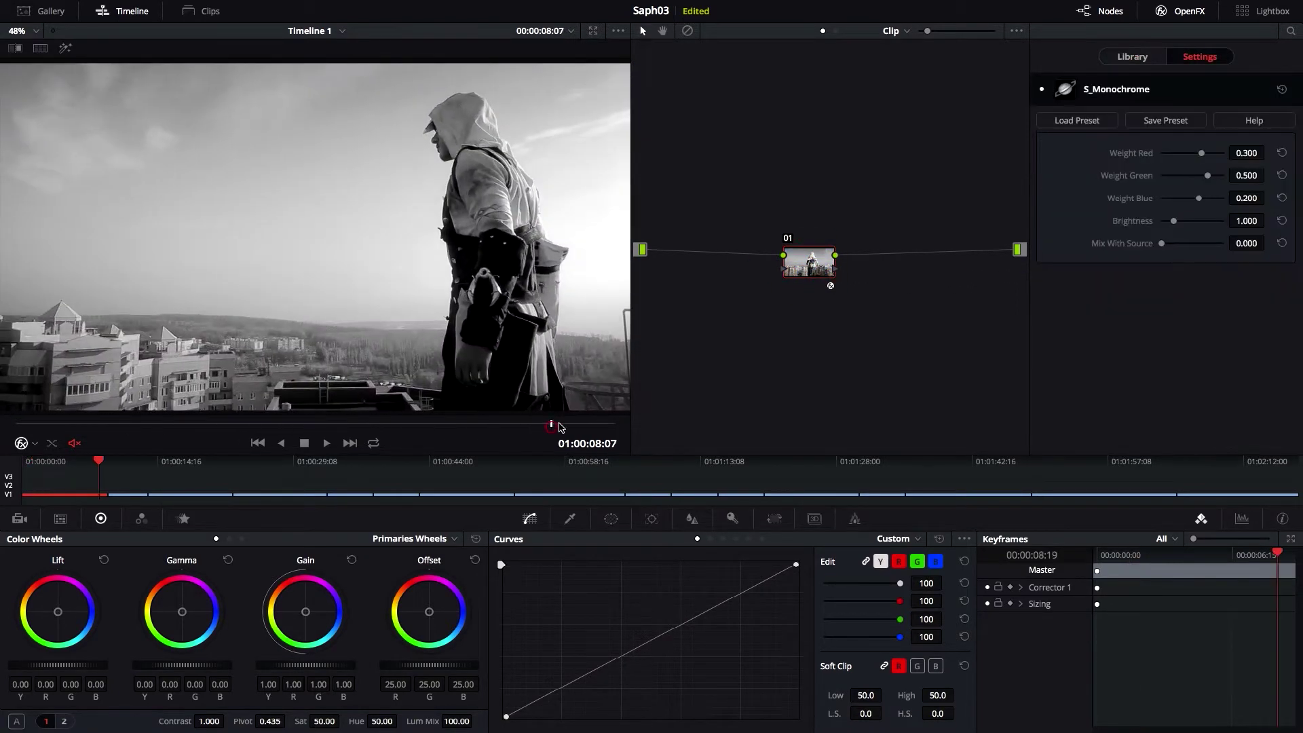
mouse_move(1209, 178)
left_mouse_down()
mouse_move(1224, 177)
mouse_move(1184, 177)
mouse_move(1216, 199)
left_mouse_up()
Replace the effect on node 01 with S_DuoTone, setting Color1 to light yellow and Color0 to very dark green
left_click(1133, 56)
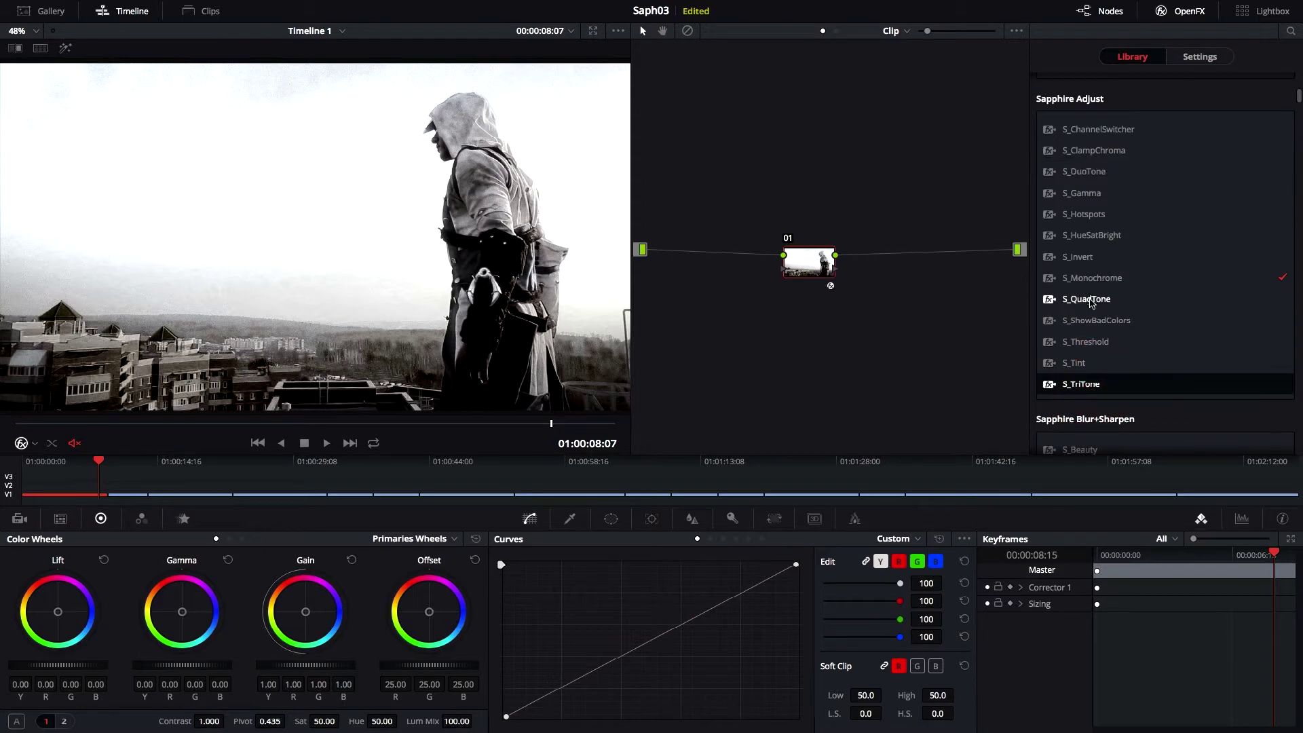
left_click_drag(1085, 172, 808, 261)
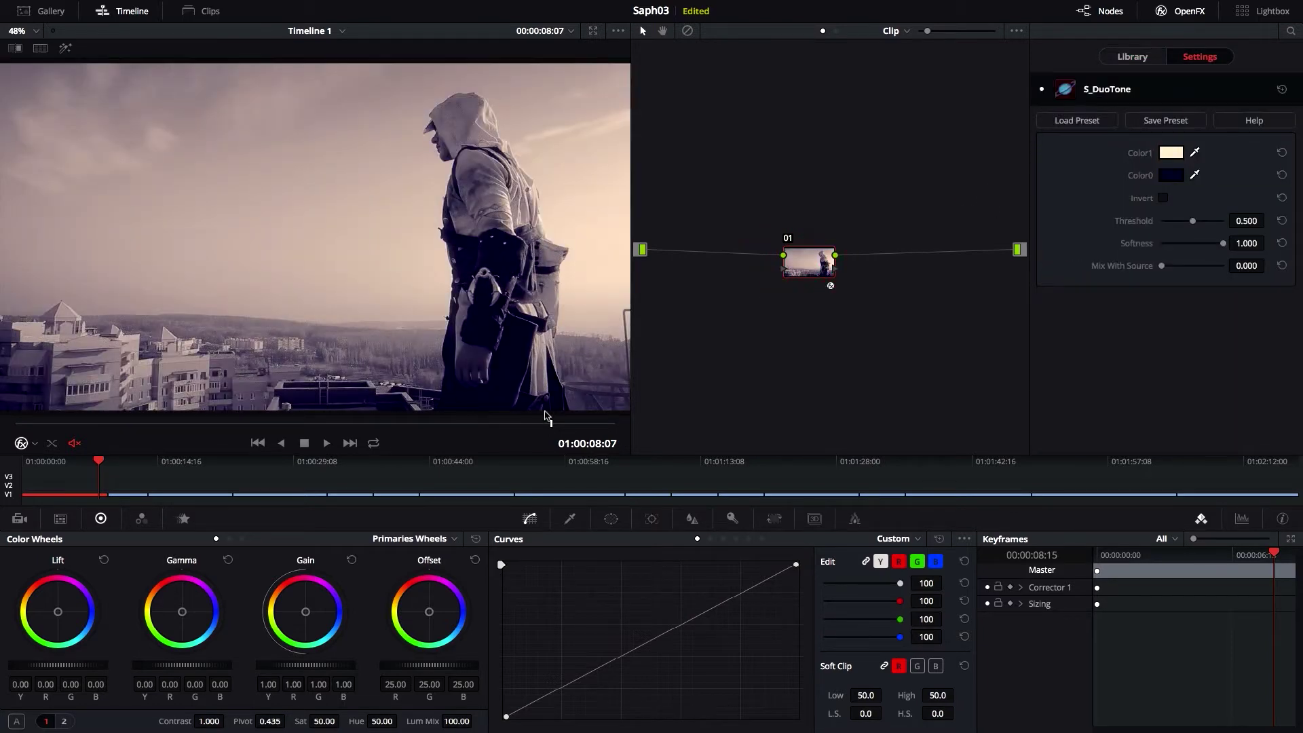
left_click_drag(551, 423, 578, 423)
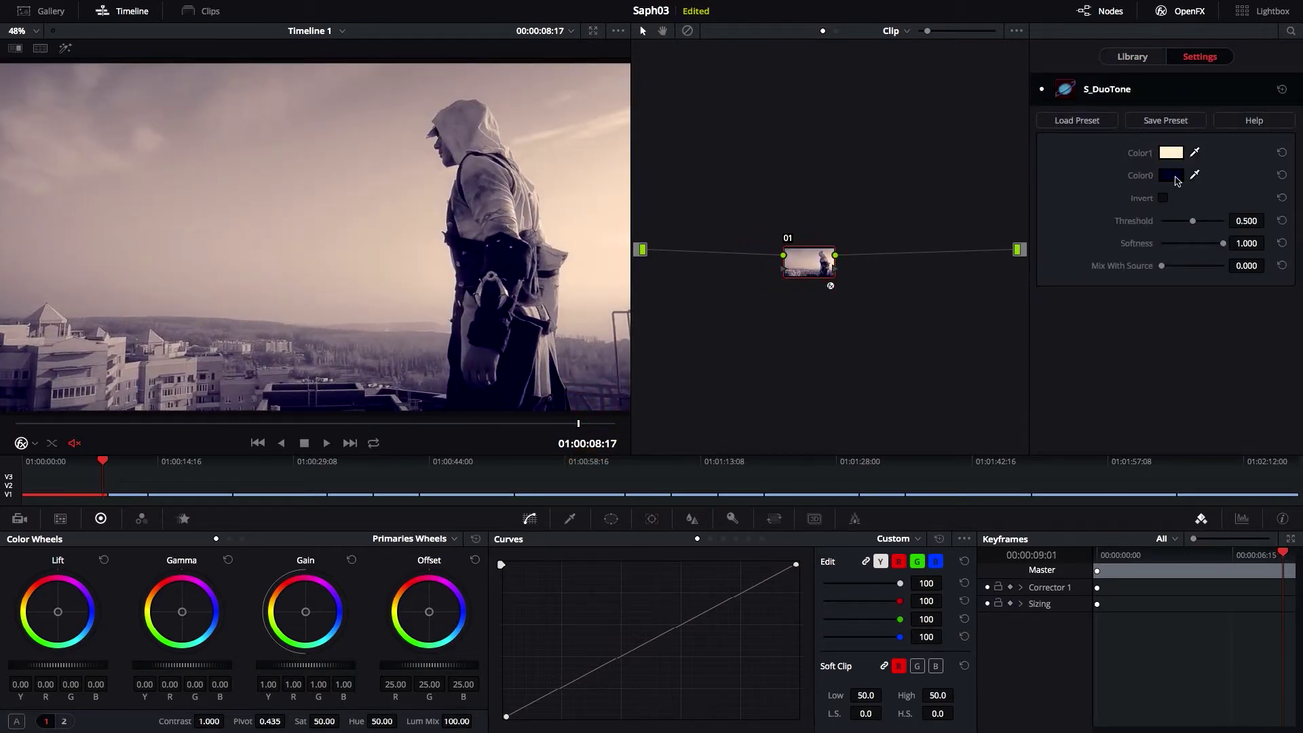
left_click(1171, 175)
left_click(639, 177)
Save the S_DuoTone settings as preset Dan004 with the description "Lemon Tint", and load a different, warm-toned preset
left_click(1166, 120)
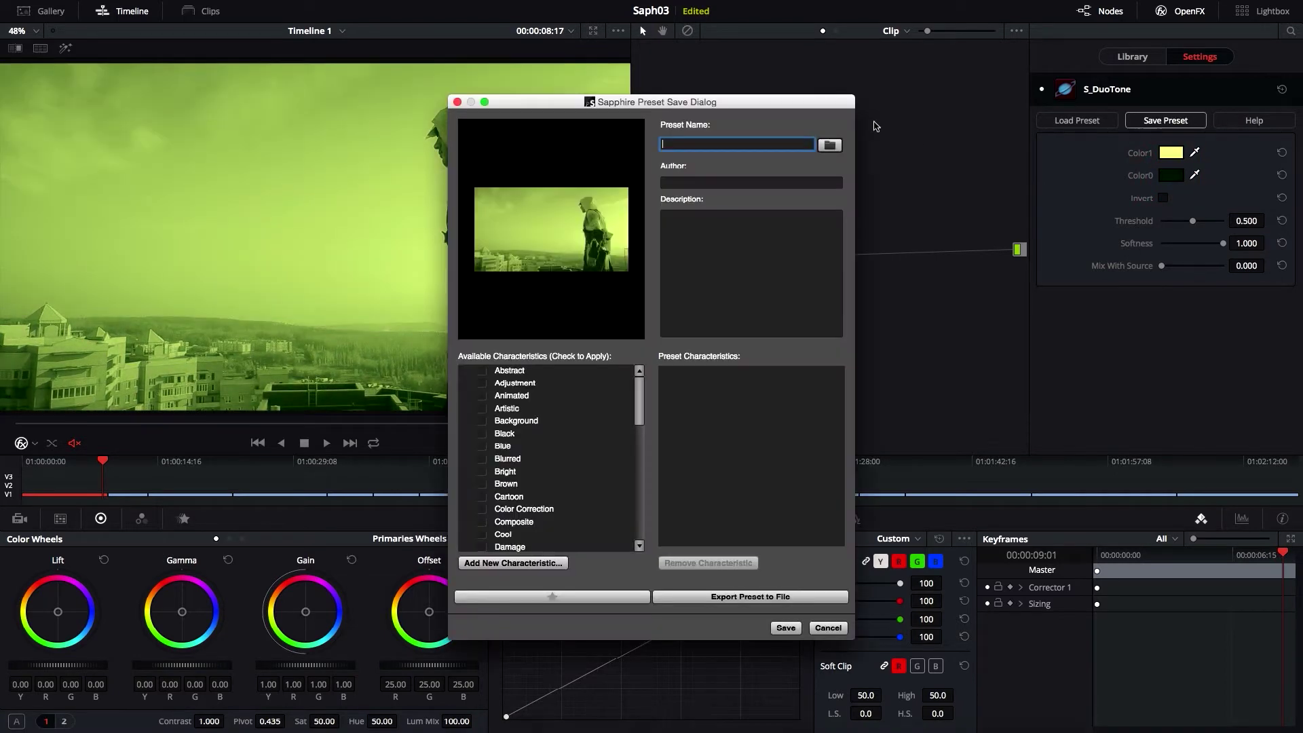
type("Dan004")
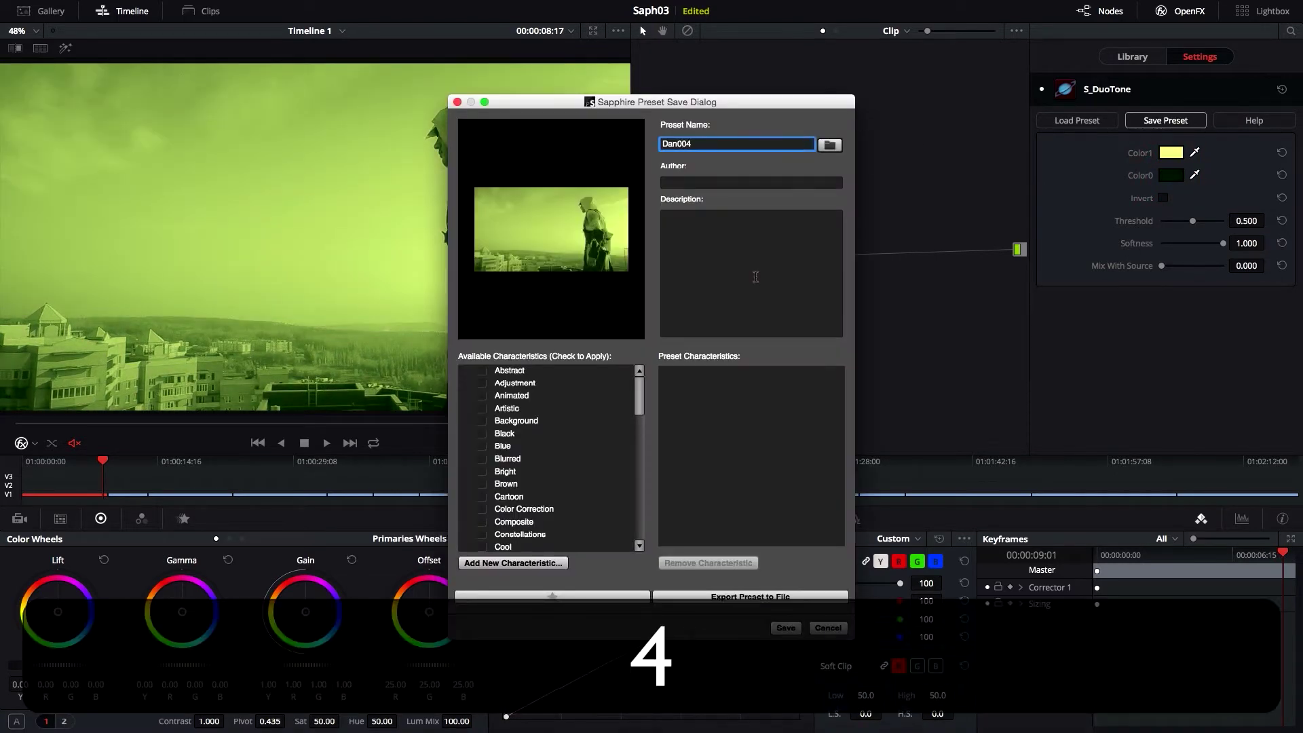
left_click(747, 277)
type("Lemon Tint")
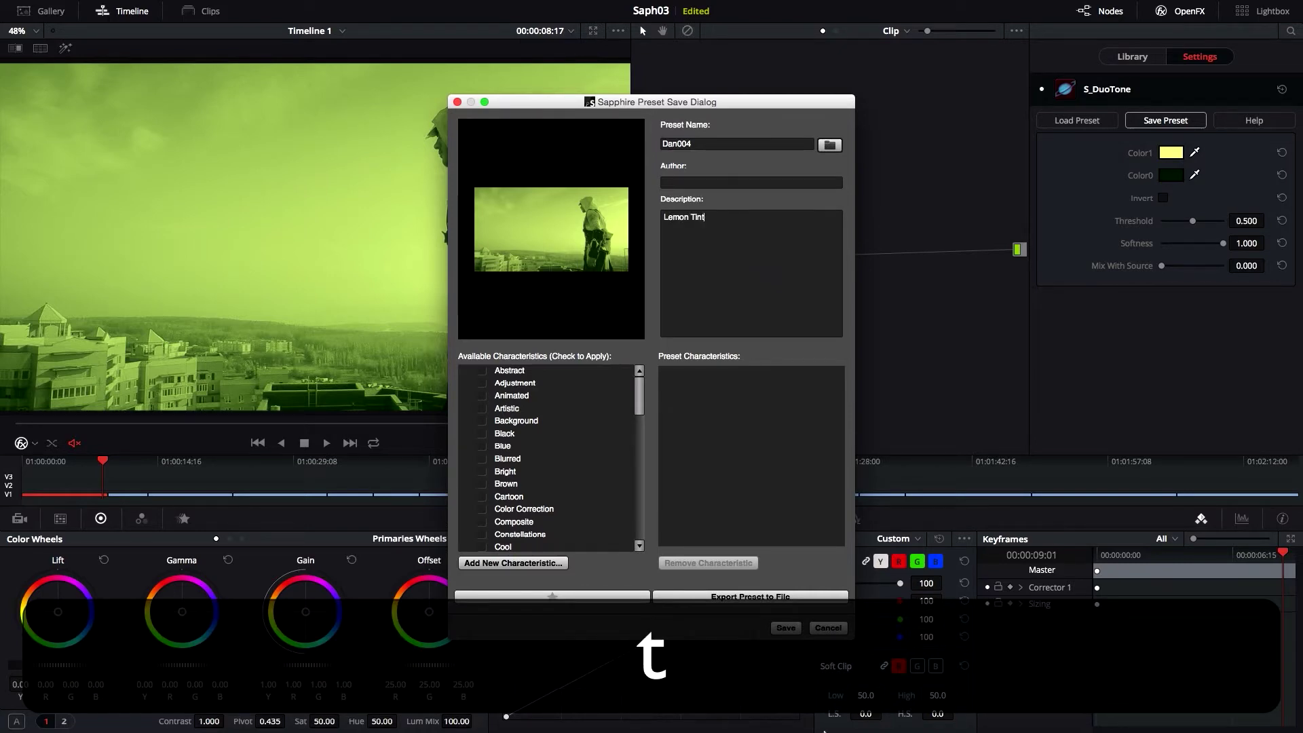
left_click(786, 627)
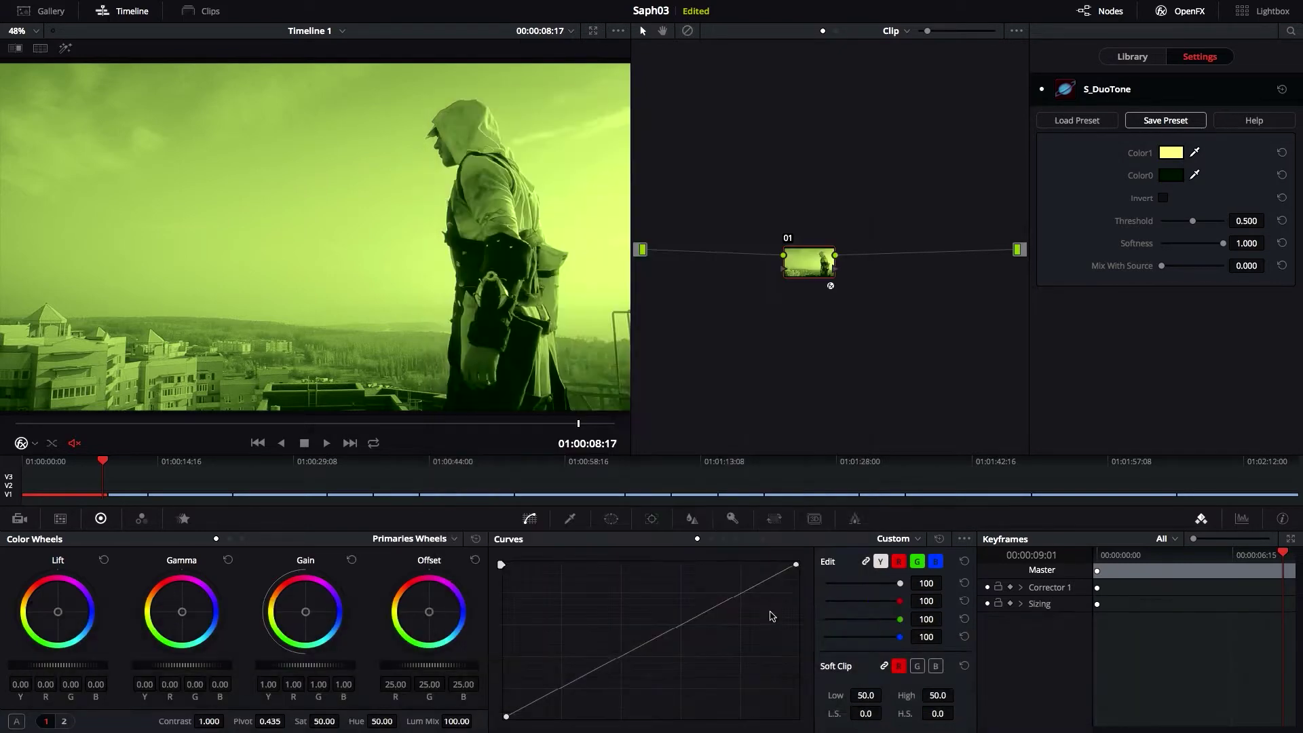
left_click(1075, 122)
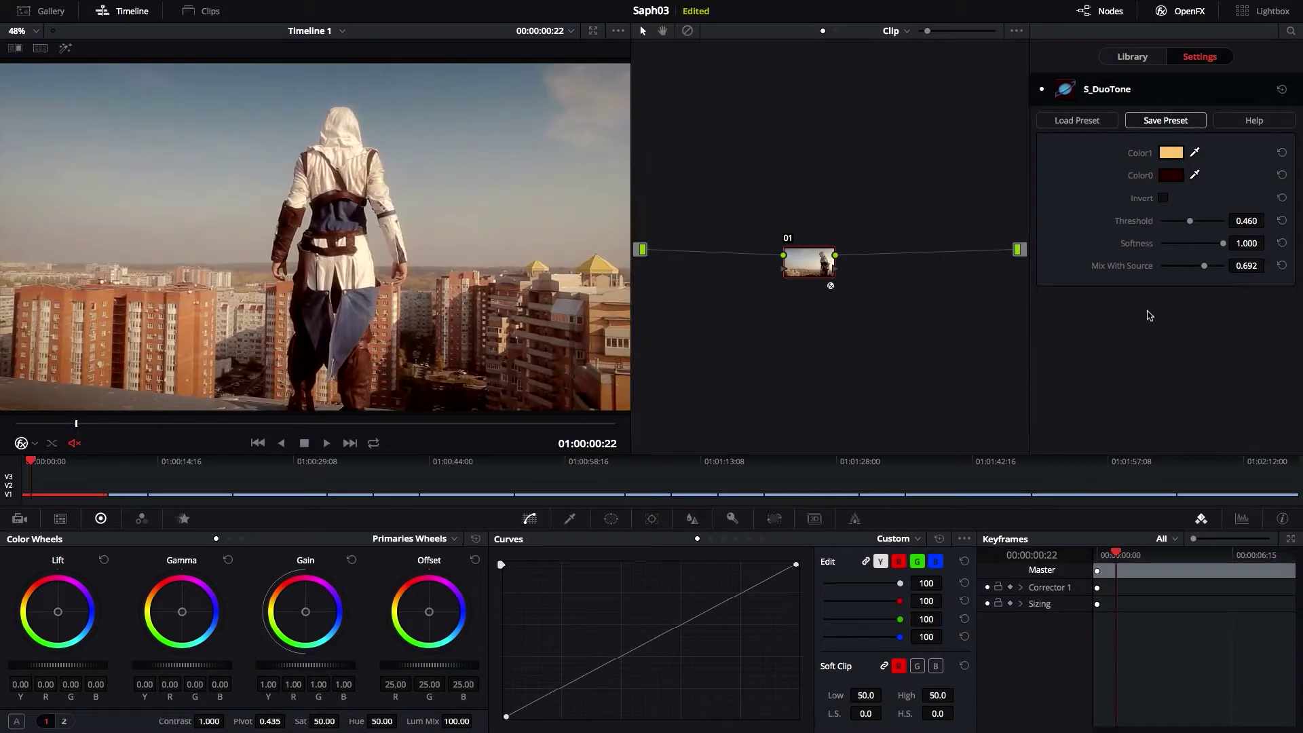
Replace the effect with S_Threshold, set Threshold 0.769, Softness 0.693 and Saturation 0.615, and compare the image with the effect off and on
left_click(1132, 57)
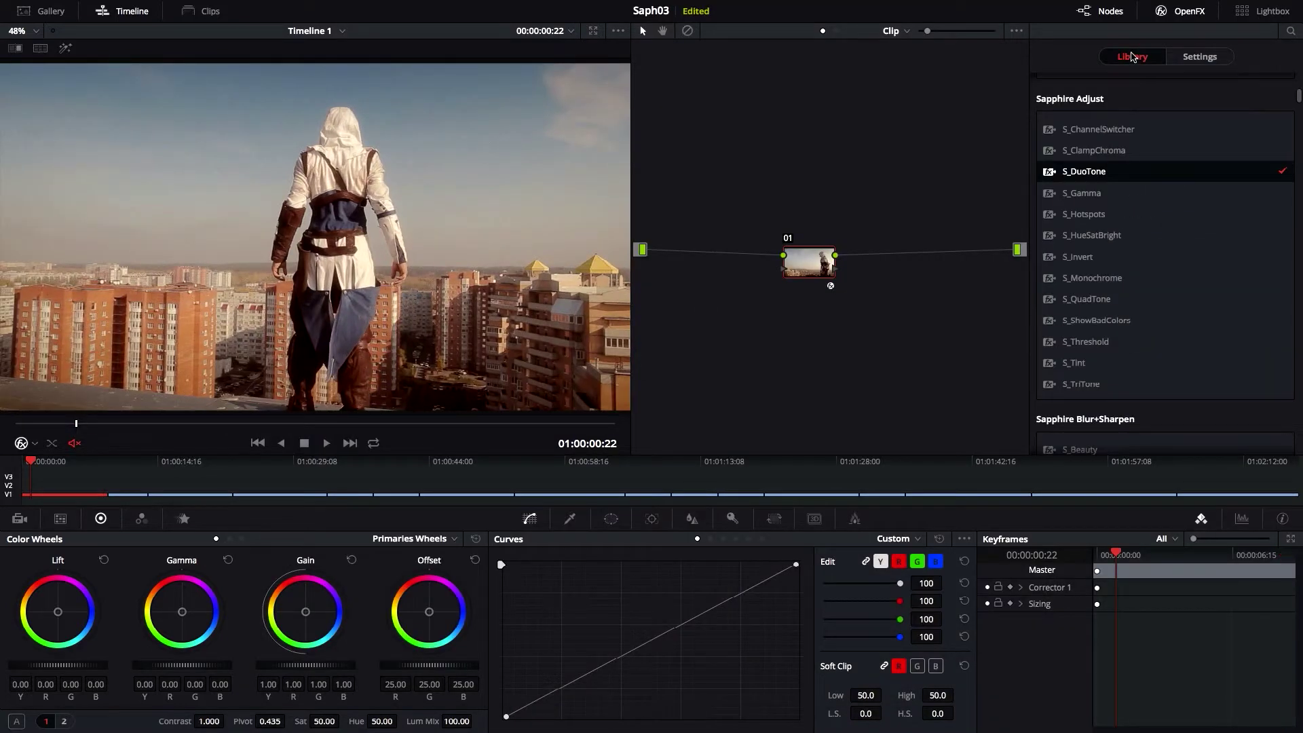
double_click(1079, 341)
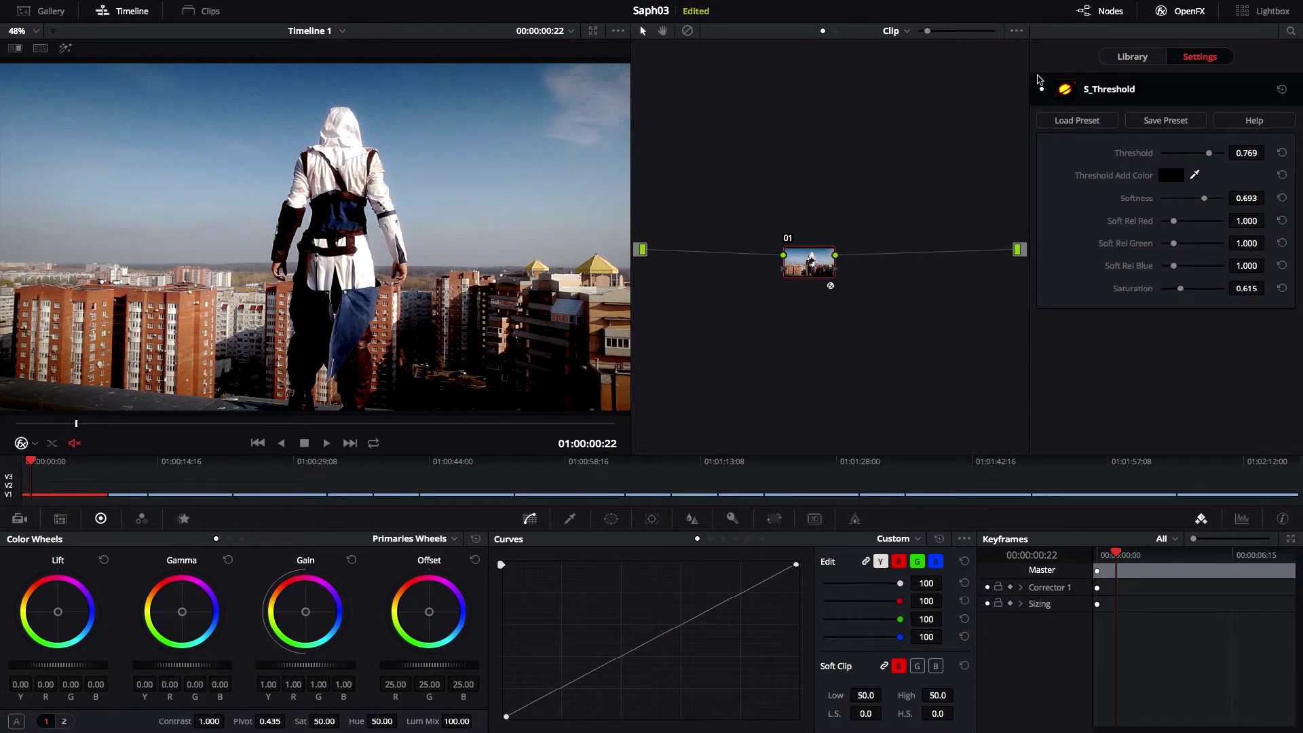
left_click(1041, 89)
left_click(1041, 88)
Adjust the Key Output gain of node 01 to control the strength of the S_Threshold effect
left_click(733, 520)
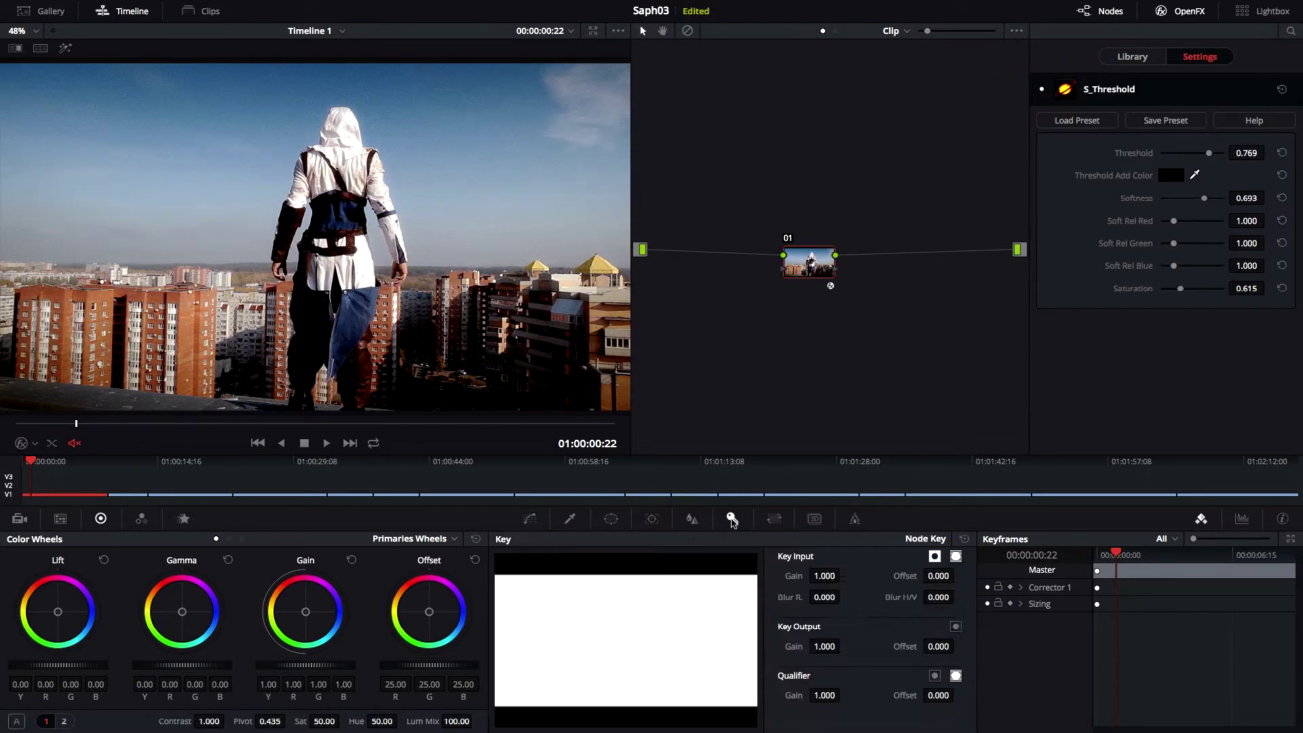
left_click_drag(783, 646, 963, 598)
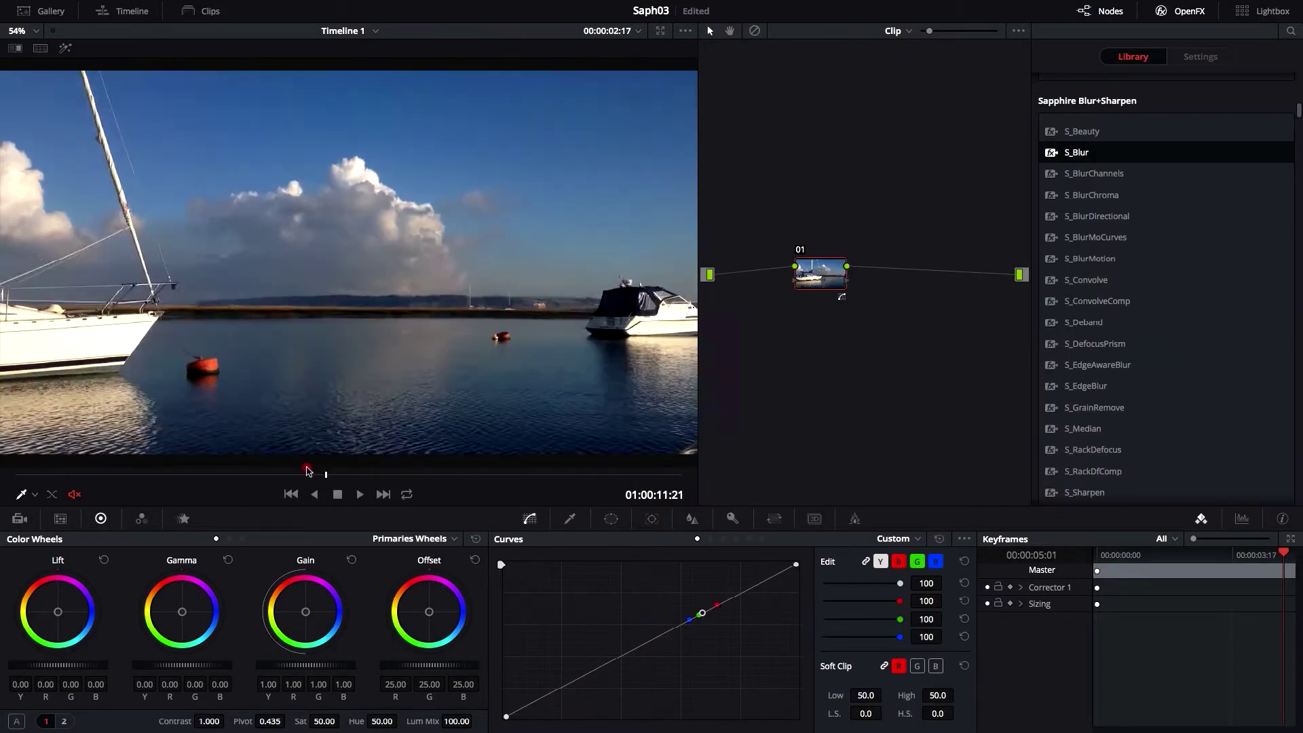
Go to the start of the sailboat clip, apply S_RackDefocus to node 01 and set Defocus Width to 0.031
left_click_drag(305, 465, 23, 470)
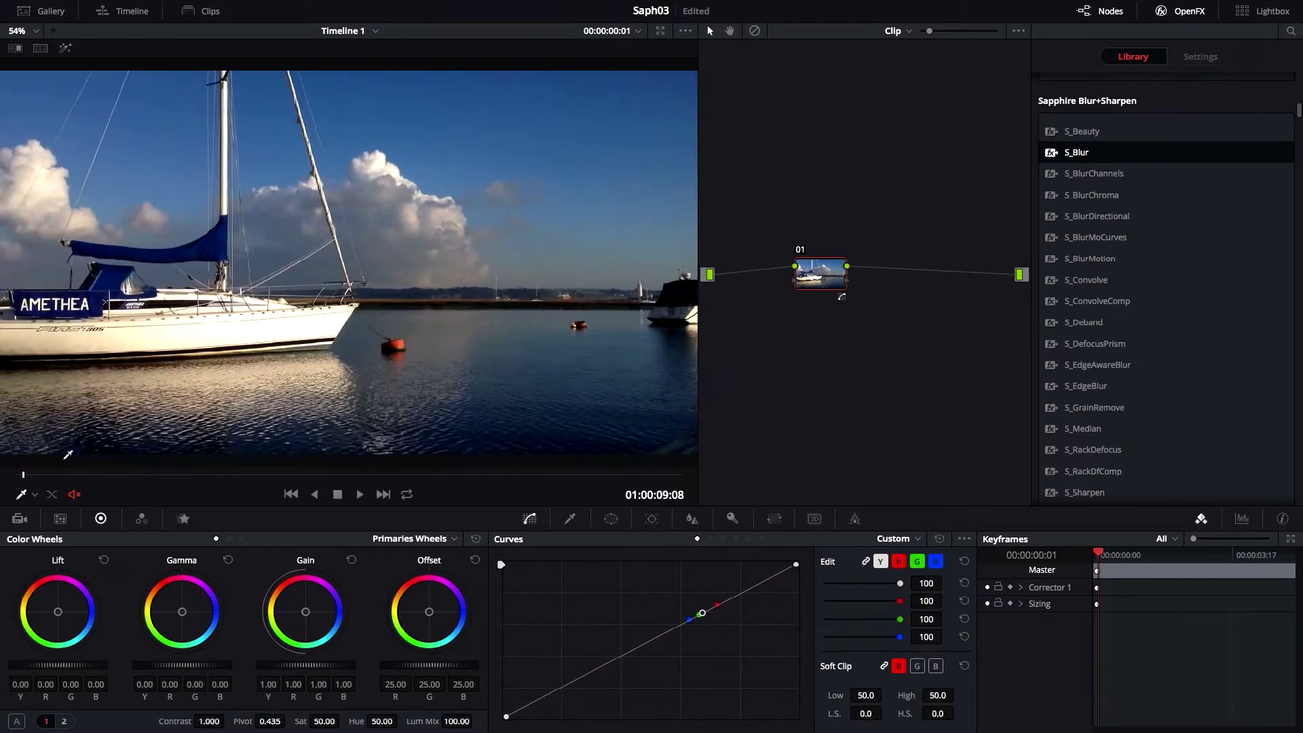
left_click_drag(1097, 456, 825, 276)
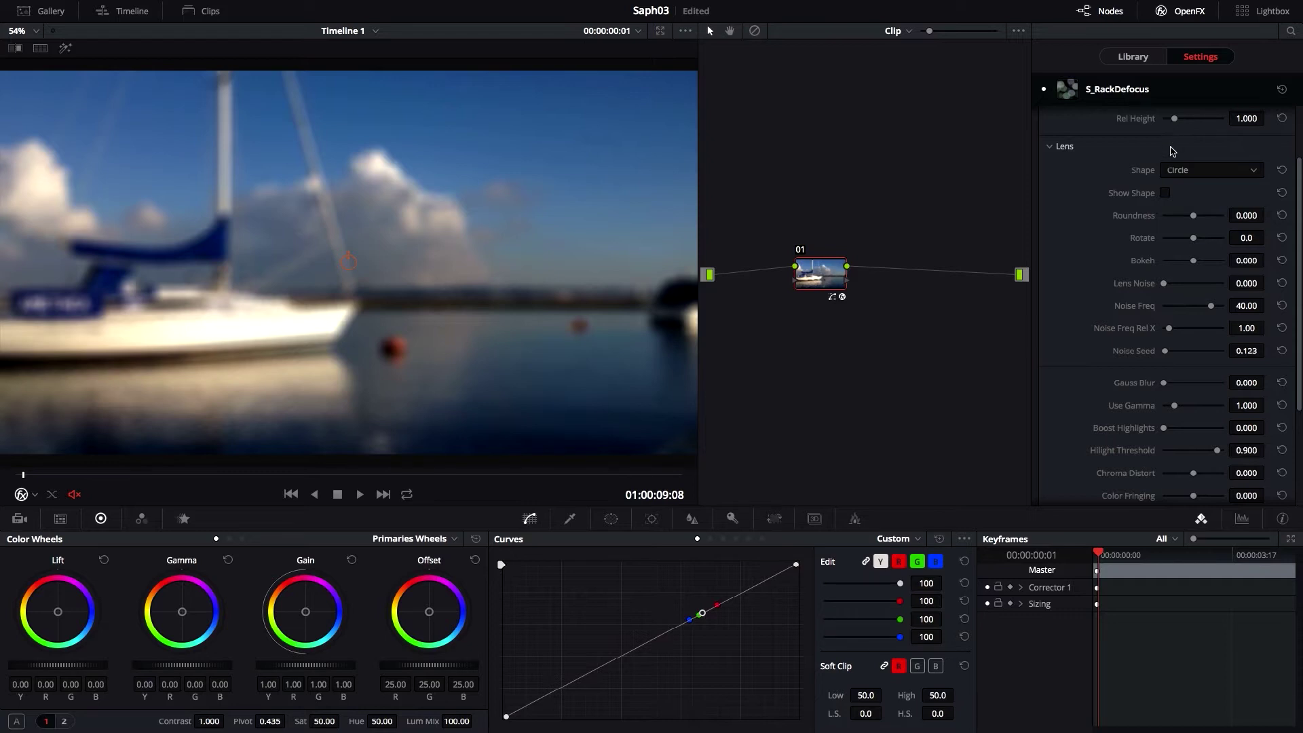
scroll(1172, 151, "up", 3)
left_click_drag(1169, 178, 1172, 177)
Show the lens shape as 3 sides and set Roundness to -0.568, Rotate to 106.2 and Bokeh to 1.000
left_click(1178, 250)
left_click(1179, 282)
left_click(1165, 272)
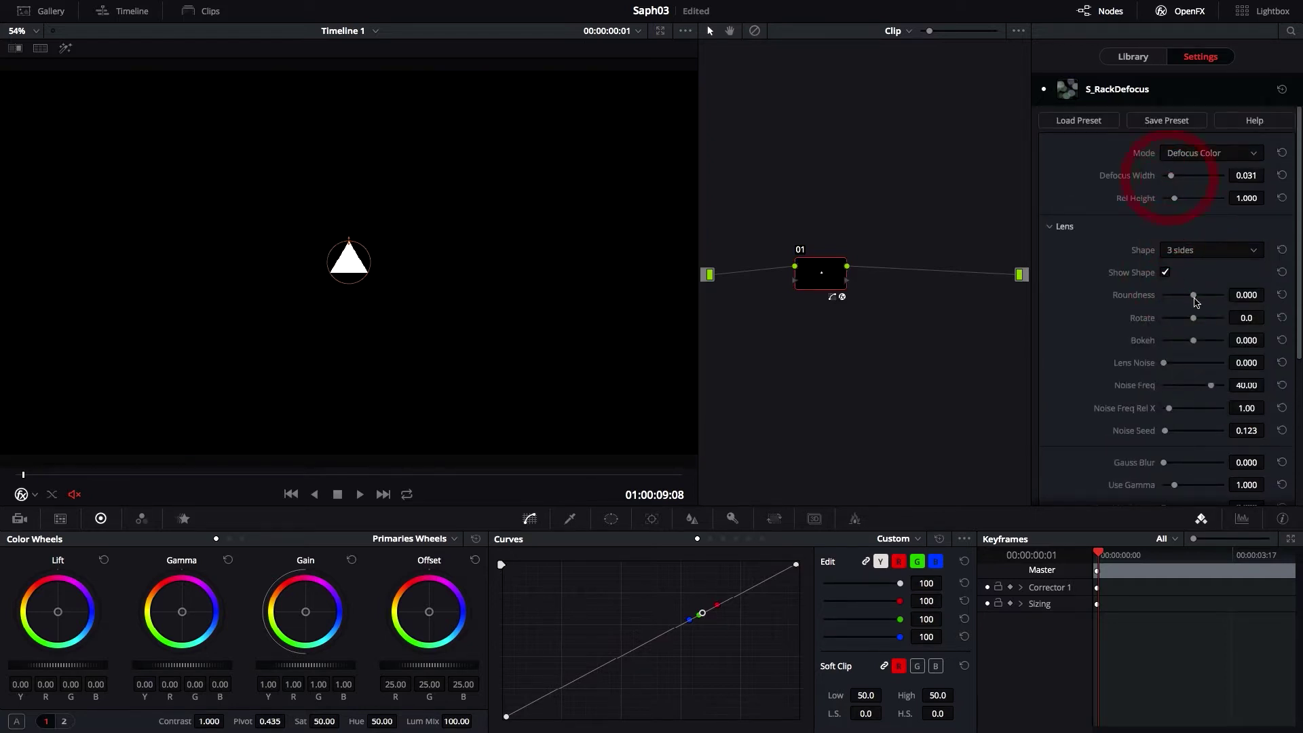
left_click_drag(1194, 319, 1196, 362)
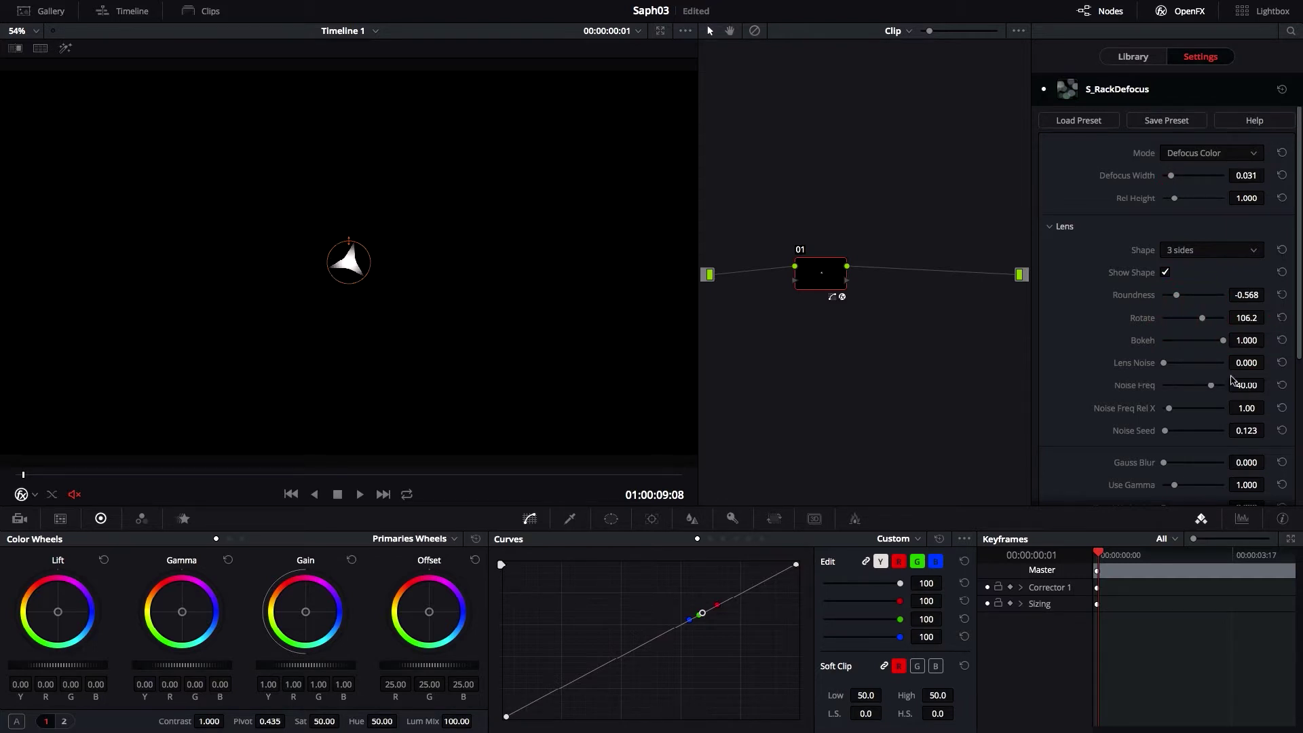
Hide the lens shape, change it back to Circle, and set Defocus Width to 0.020 and Rel Height to 0.510
left_click(1165, 272)
left_click_drag(1172, 176, 1183, 198)
left_click(1211, 249)
left_click(1203, 275)
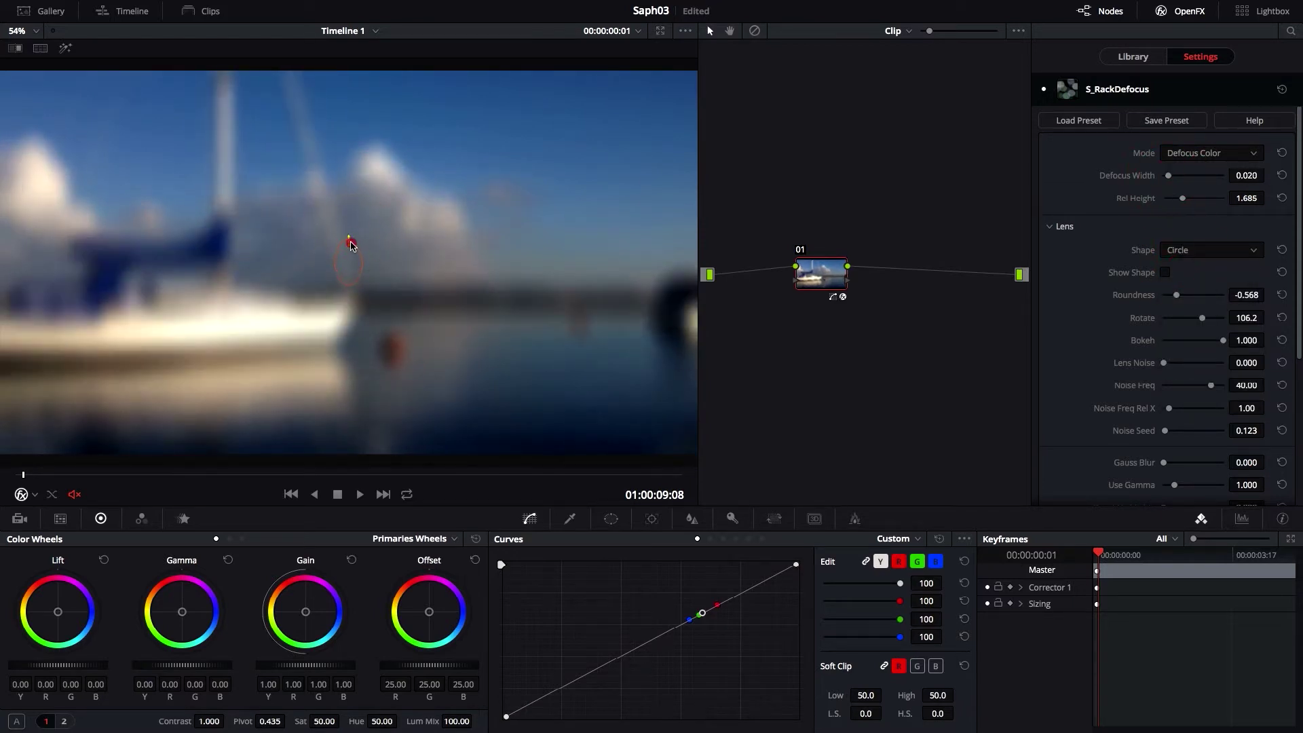
key("Left")
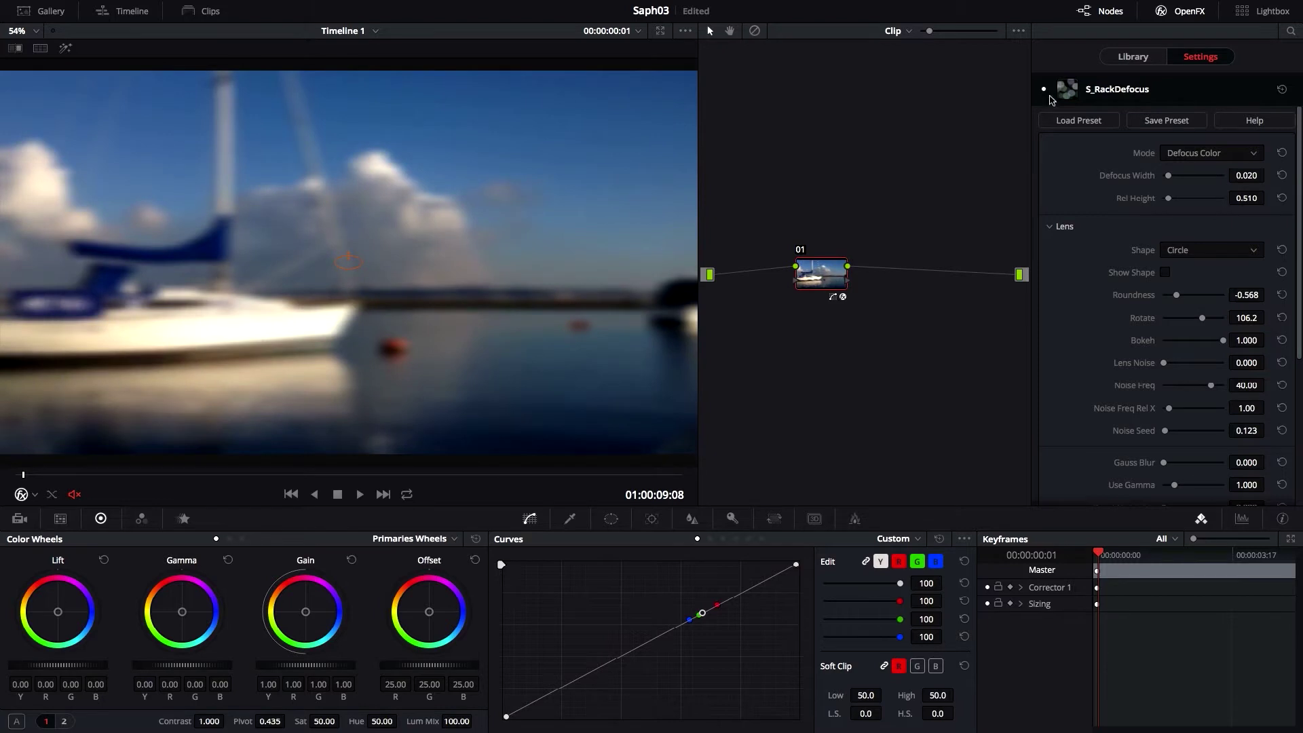
Replace the sailboat clip's effect with S_DefocusPrism and set Defocus Width to 0.026
left_click(1133, 57)
left_click_drag(1094, 351, 823, 275)
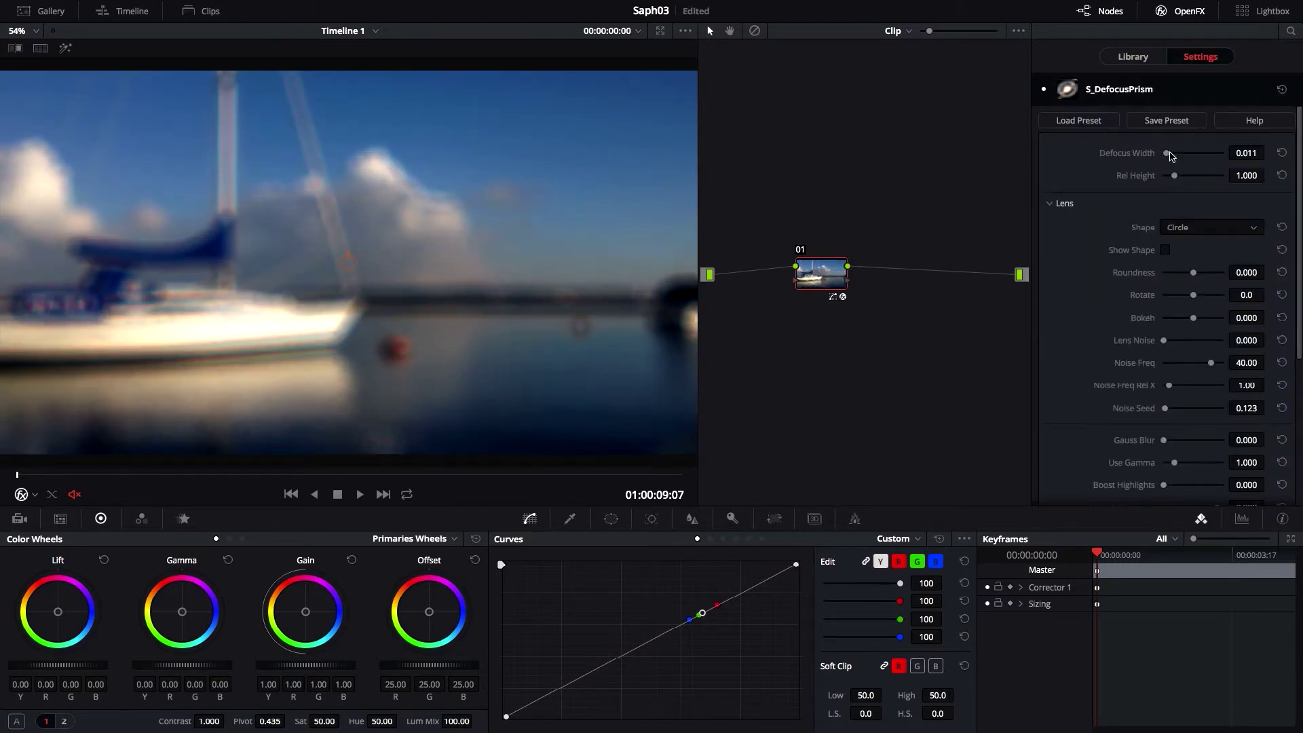
left_click_drag(1168, 154, 1170, 153)
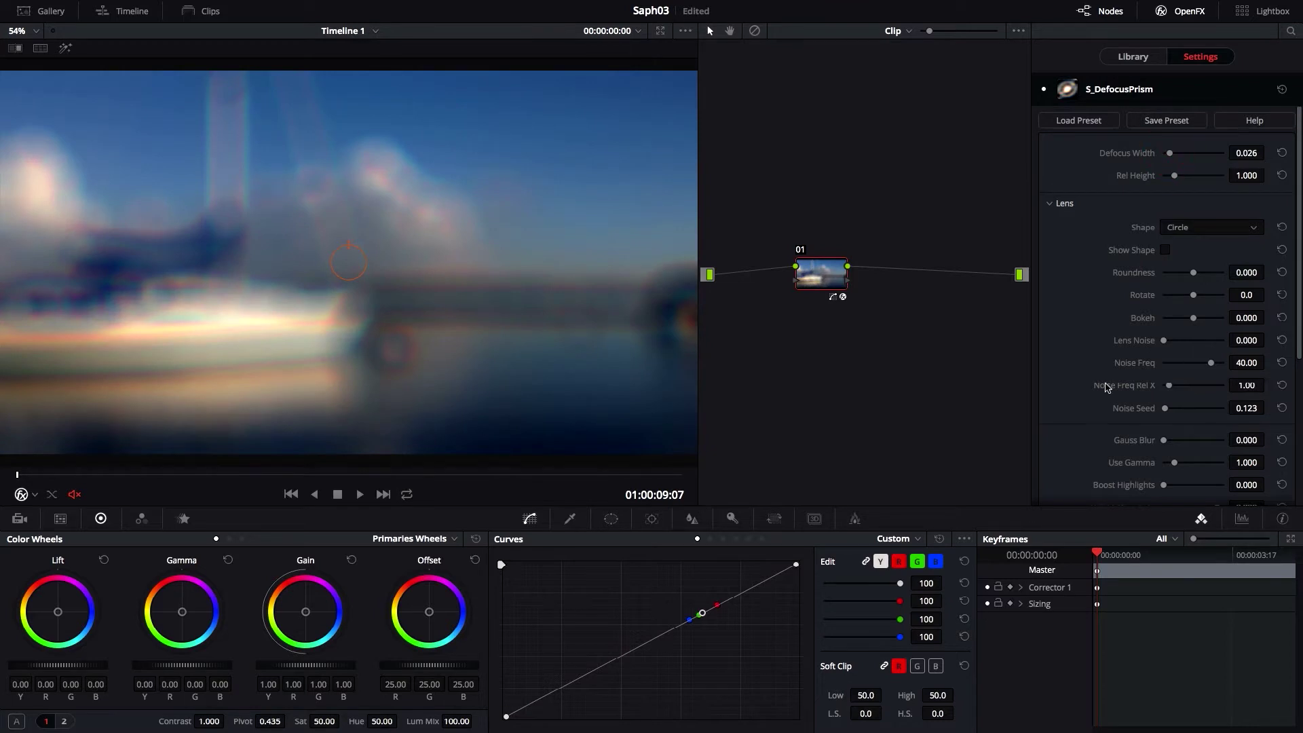
scroll(1106, 387, "down", 3)
Replace the sailboat clip's effect with S_Convolve, move to frame 01:00:09:19 and adjust the Kernel Size
left_click(1133, 57)
left_click_drag(1090, 279, 822, 275)
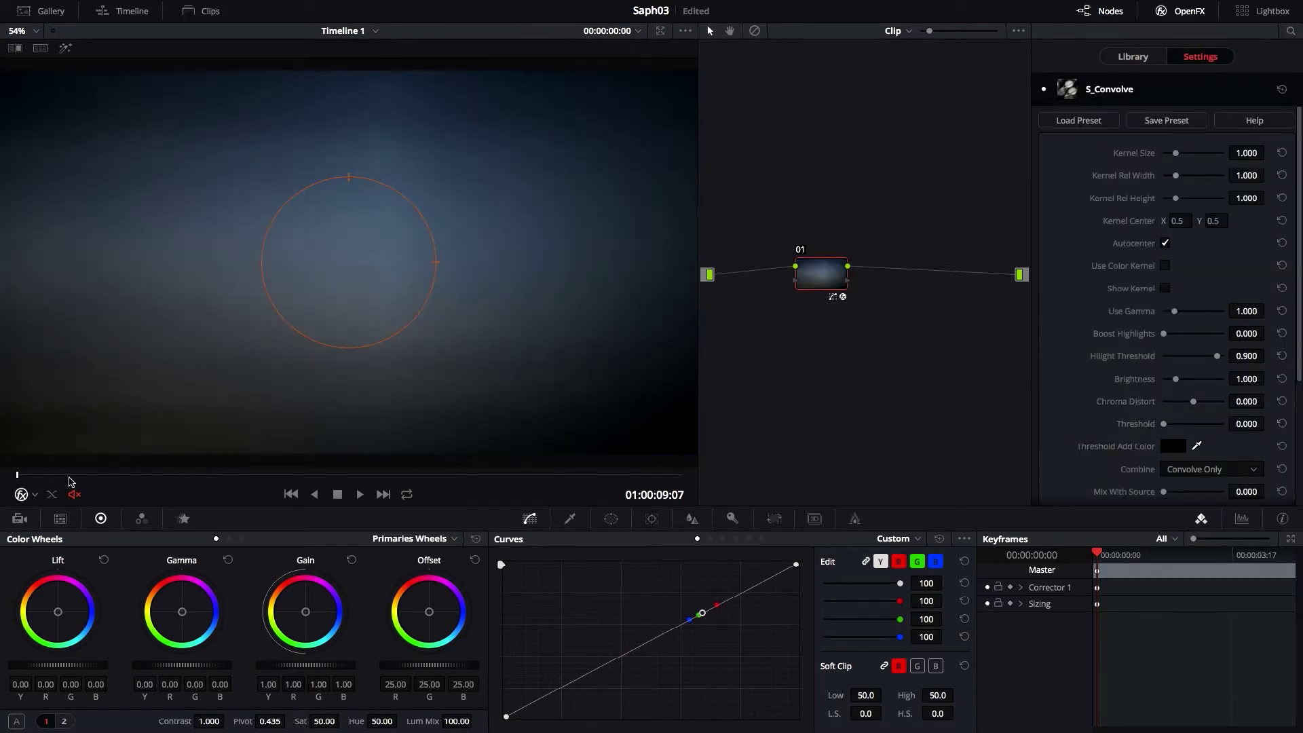
left_click_drag(72, 482, 178, 481)
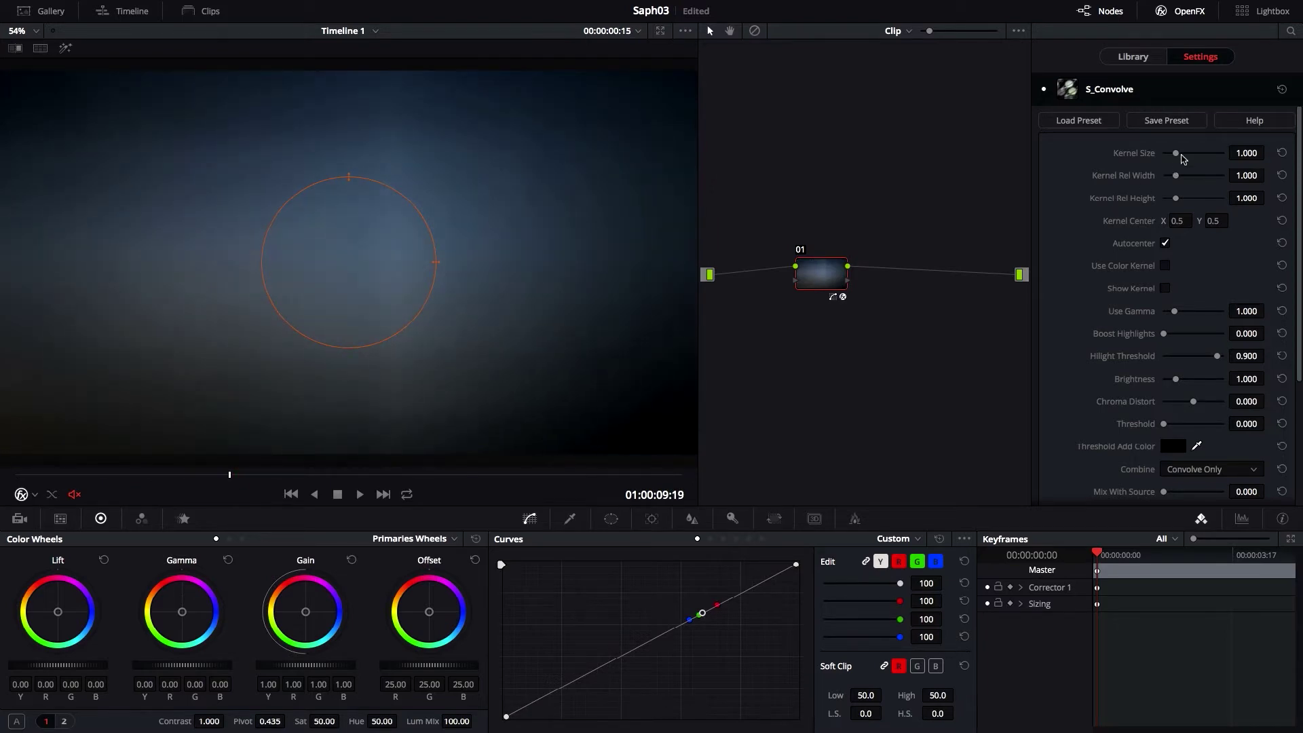
left_click_drag(1182, 158, 1194, 156)
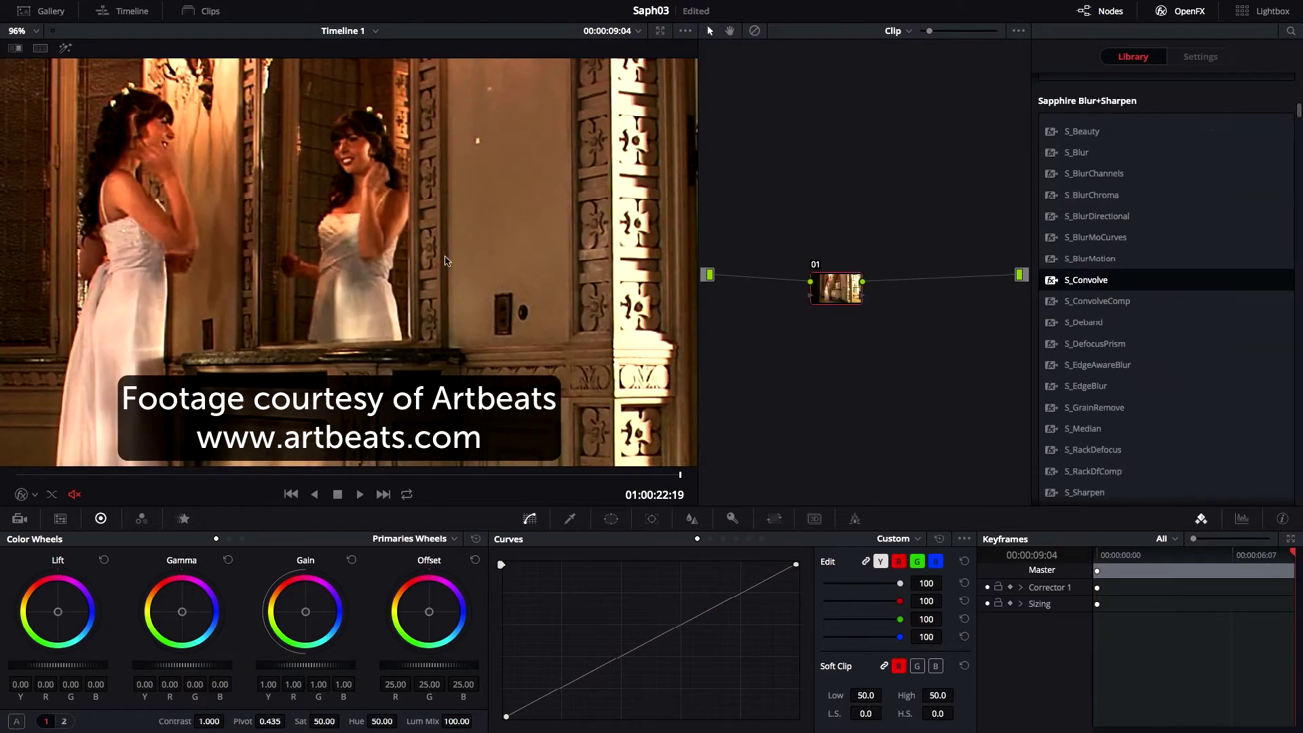
Apply S_EdgeAwareBlur to node 01 of the bride clip and set Edge Threshold to 0.125
left_click_drag(1108, 369, 836, 288)
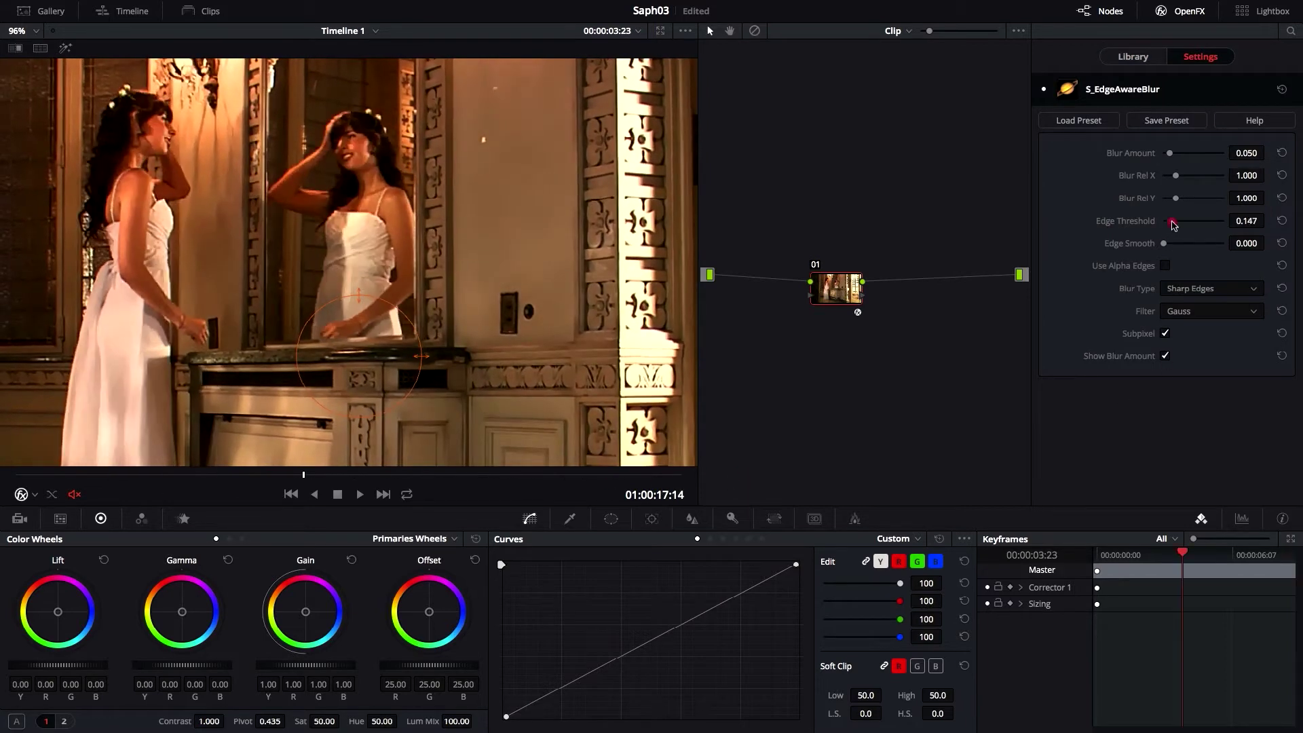
left_click_drag(1172, 220, 1200, 226)
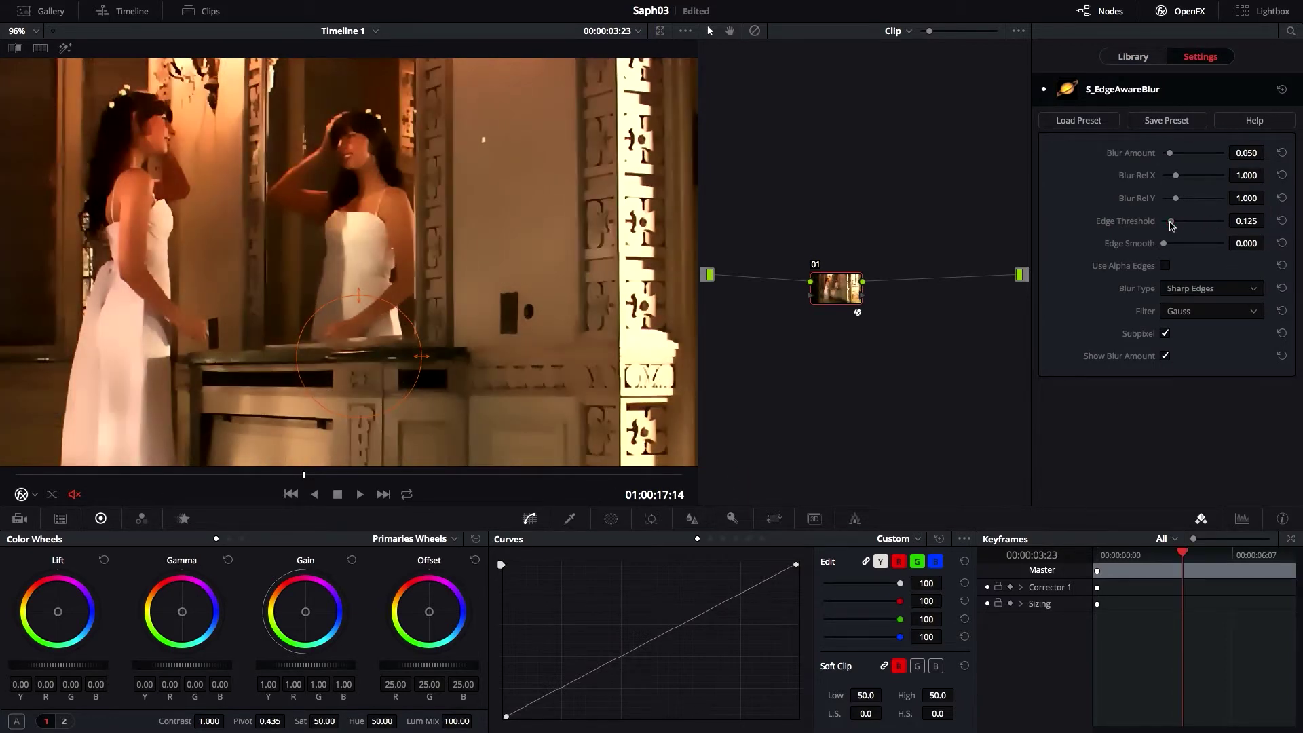
Replace the bride clip's effect with S_EdgeBlur on node 01
left_click(1133, 57)
left_click_drag(1086, 385, 858, 296)
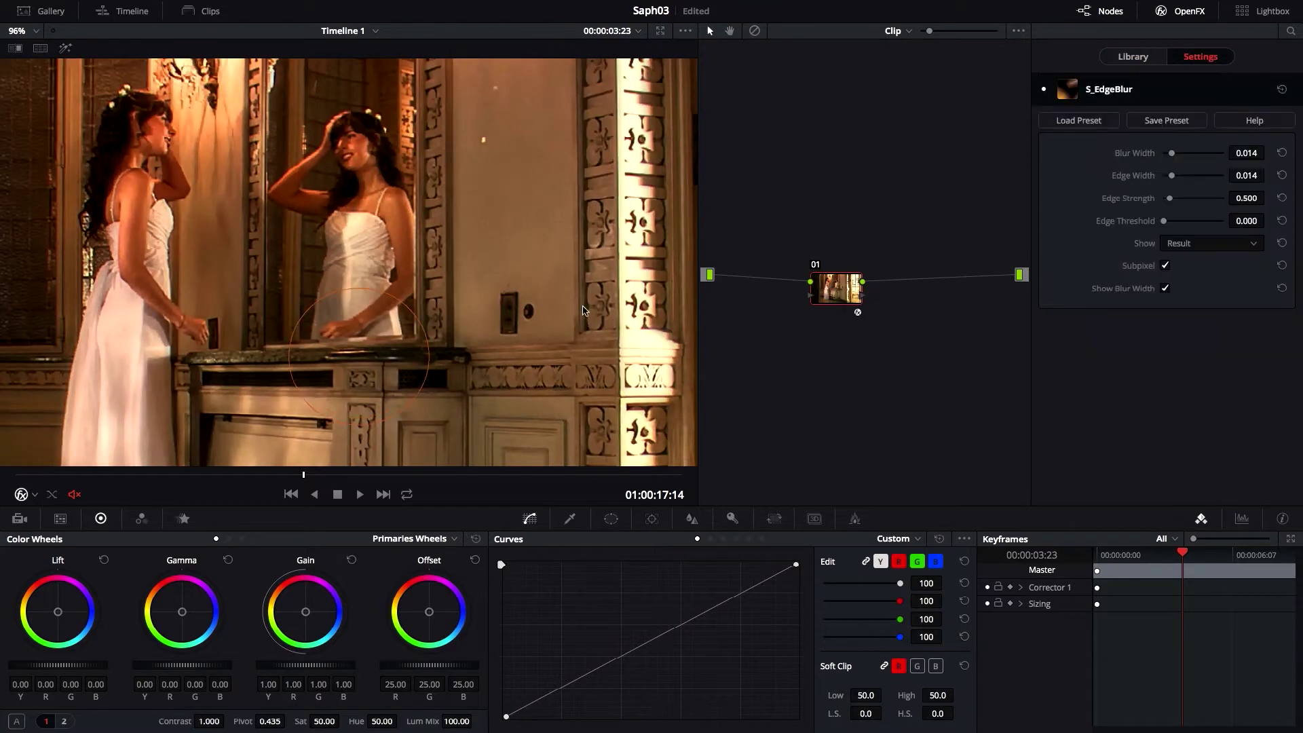
Set S_EdgeBlur's Edge Width to 0.018, Edge Strength to 2.045 and Edge Threshold to 0.352, and adjust Blur Width with its viewer circle
left_click_drag(1175, 154, 1178, 154)
left_click_drag(1166, 222, 1184, 224)
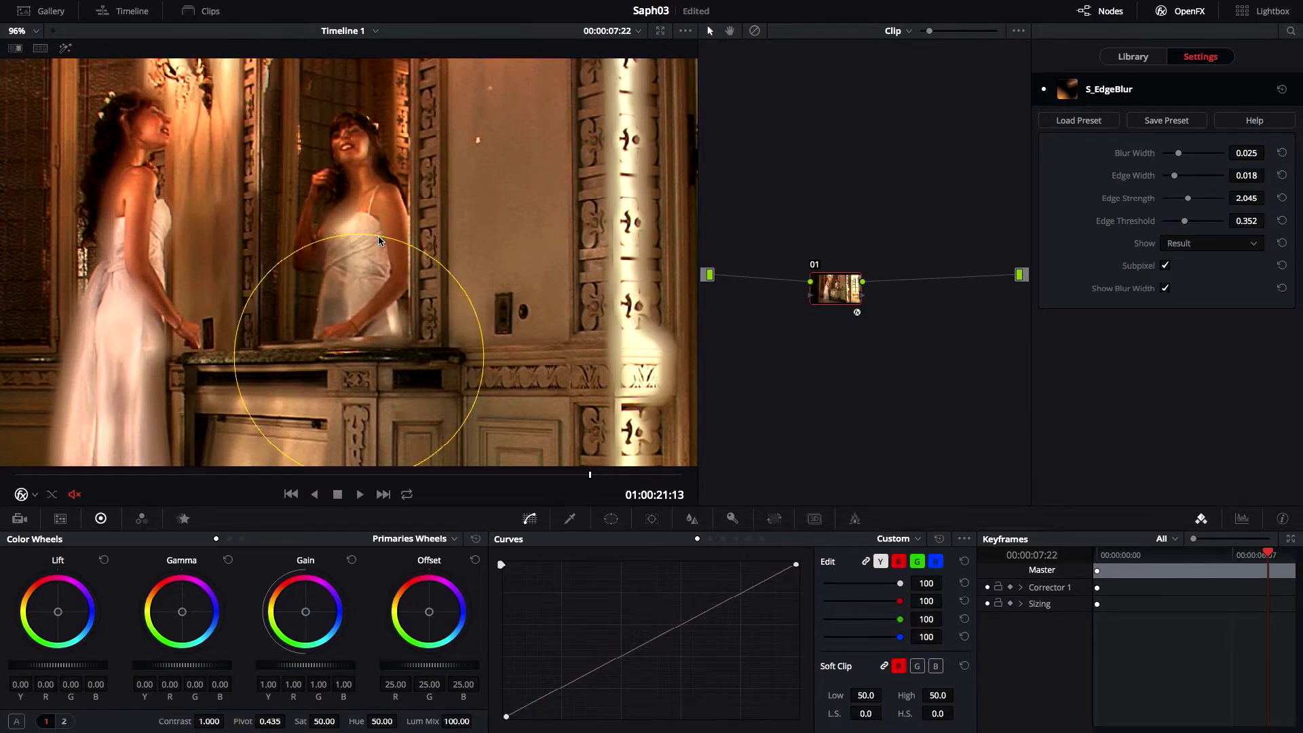
mouse_move(379, 240)
left_mouse_down()
mouse_move(360, 264)
mouse_move(370, 258)
left_mouse_up()
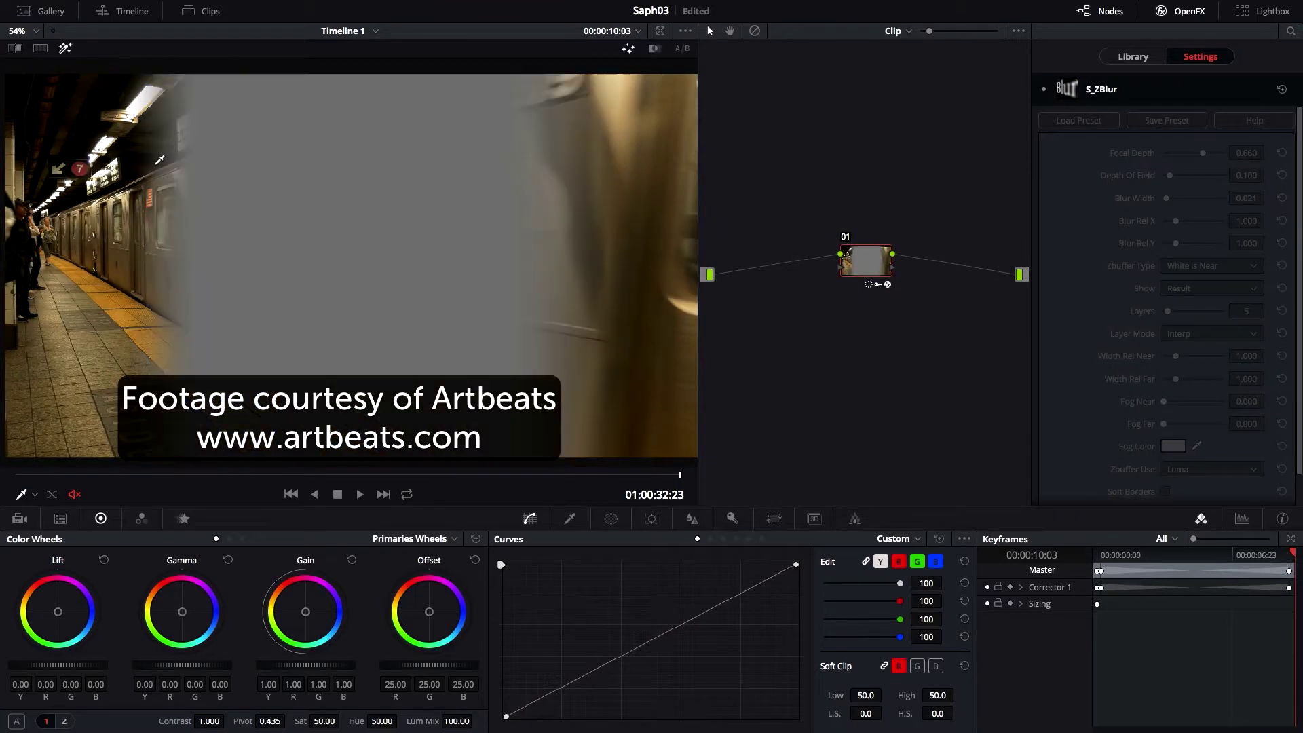
Preview the subway clip's depth matte, then enable S_ZBlur and scrub through the clip to check the result
left_click_drag(657, 488, 17, 474)
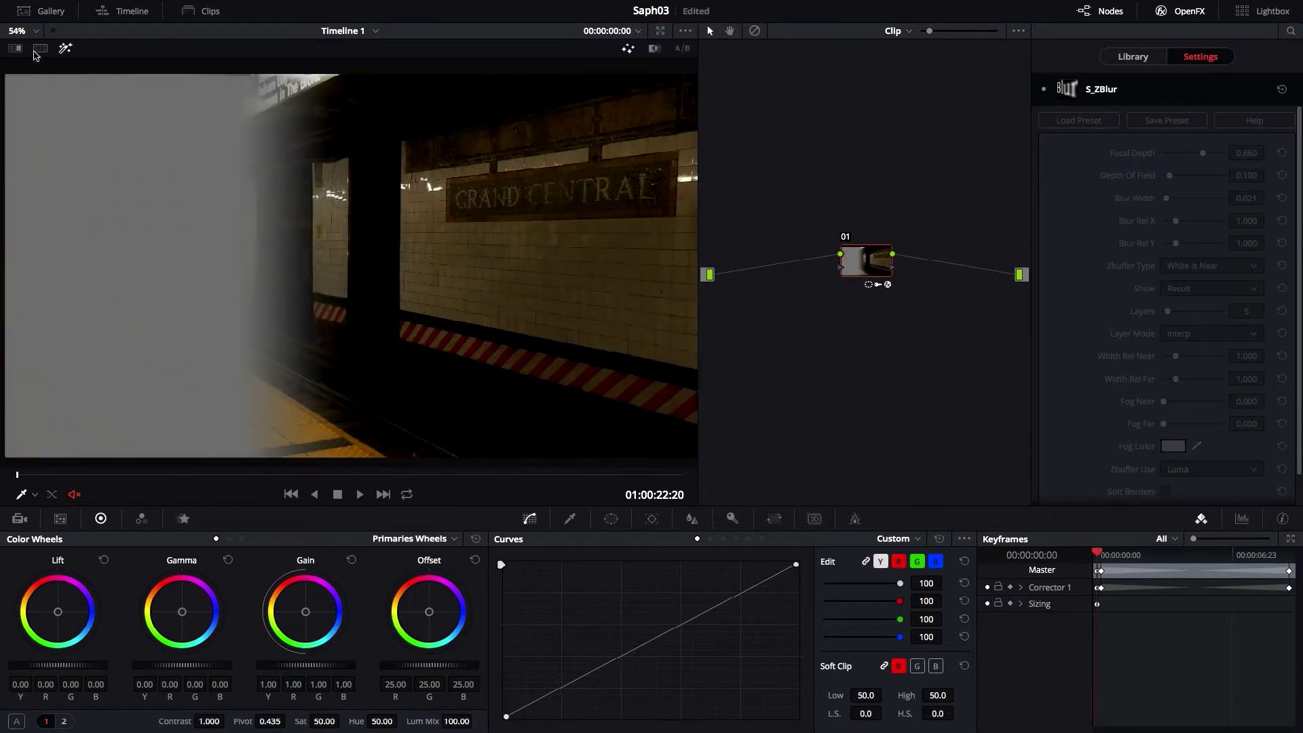
left_click(1044, 89)
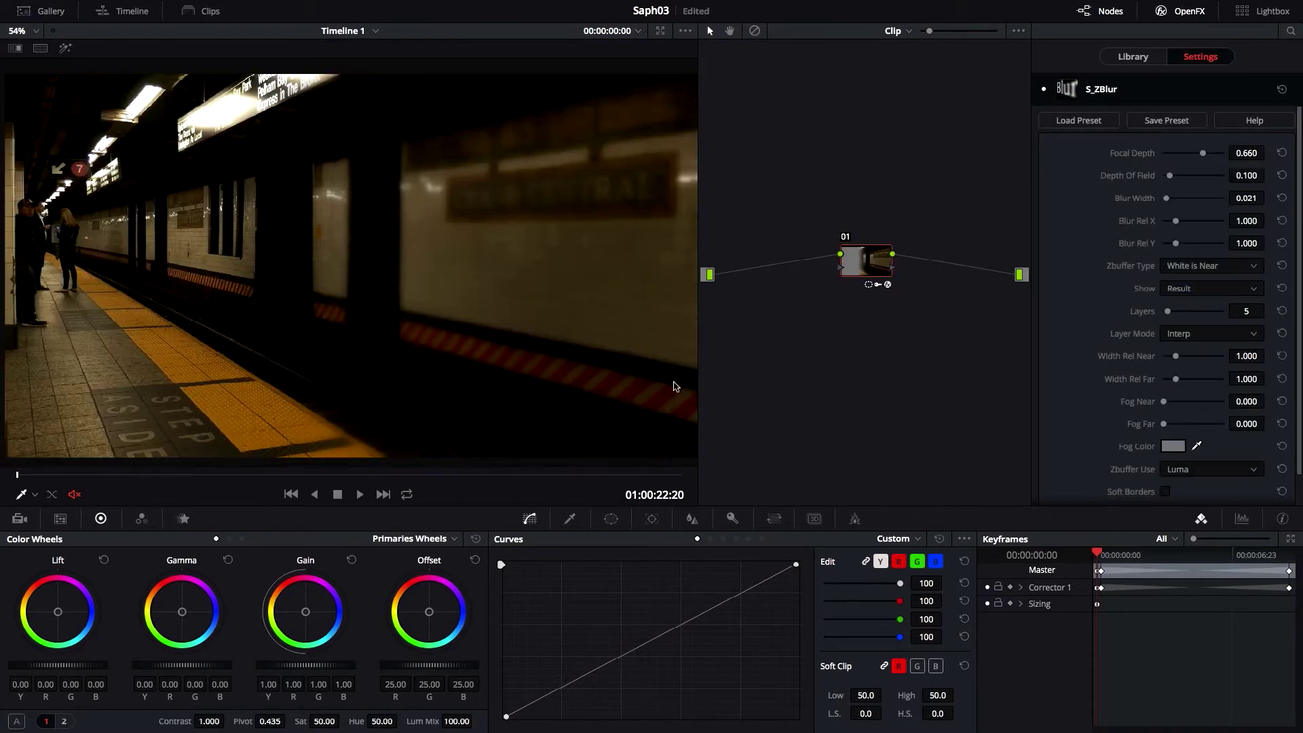
left_click_drag(155, 491, 606, 510)
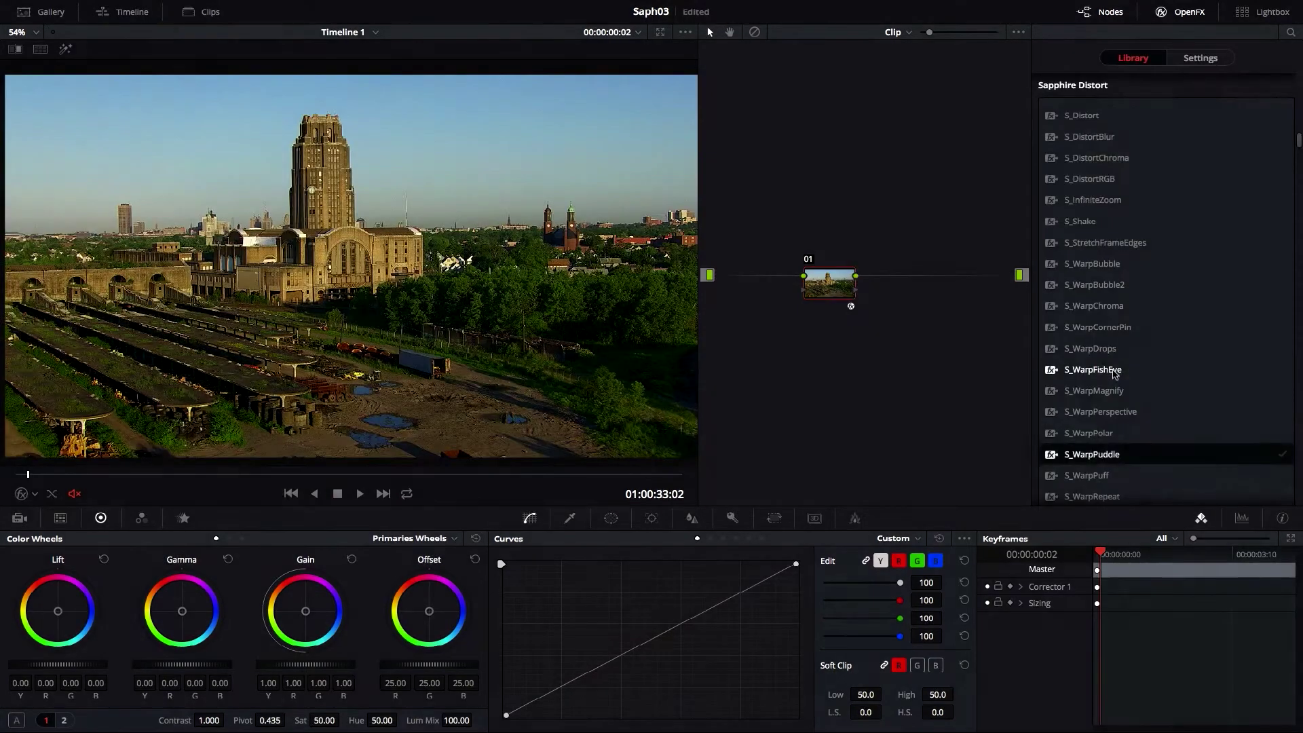
Apply S_WarpFishEye to node 01 of the rail station clip and adjust its distortion settings
left_click_drag(1107, 451, 829, 281)
left_click_drag(1197, 155, 1169, 244)
Replace the station clip's effect with S_WarpPuddle on node 01 and scrub through the clip to preview the ripples
left_click(1133, 58)
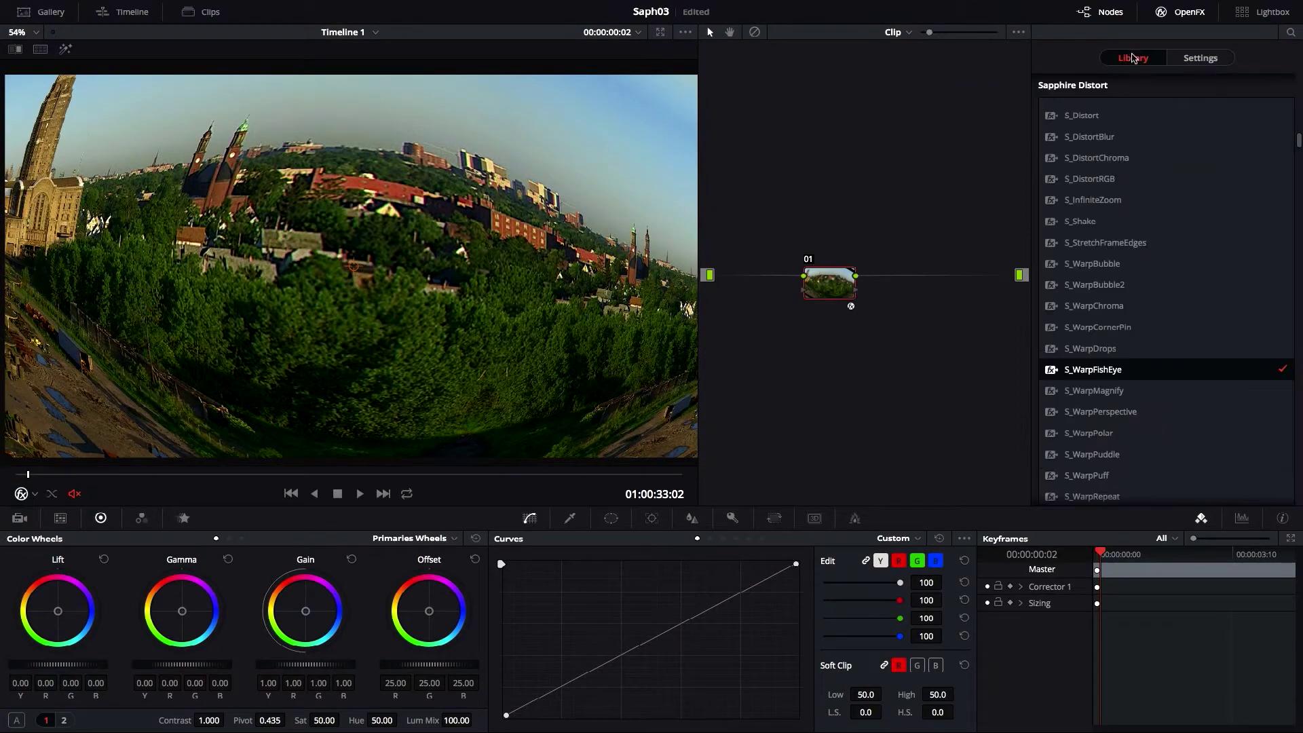
left_click_drag(1092, 454, 830, 282)
left_click_drag(137, 475, 551, 475)
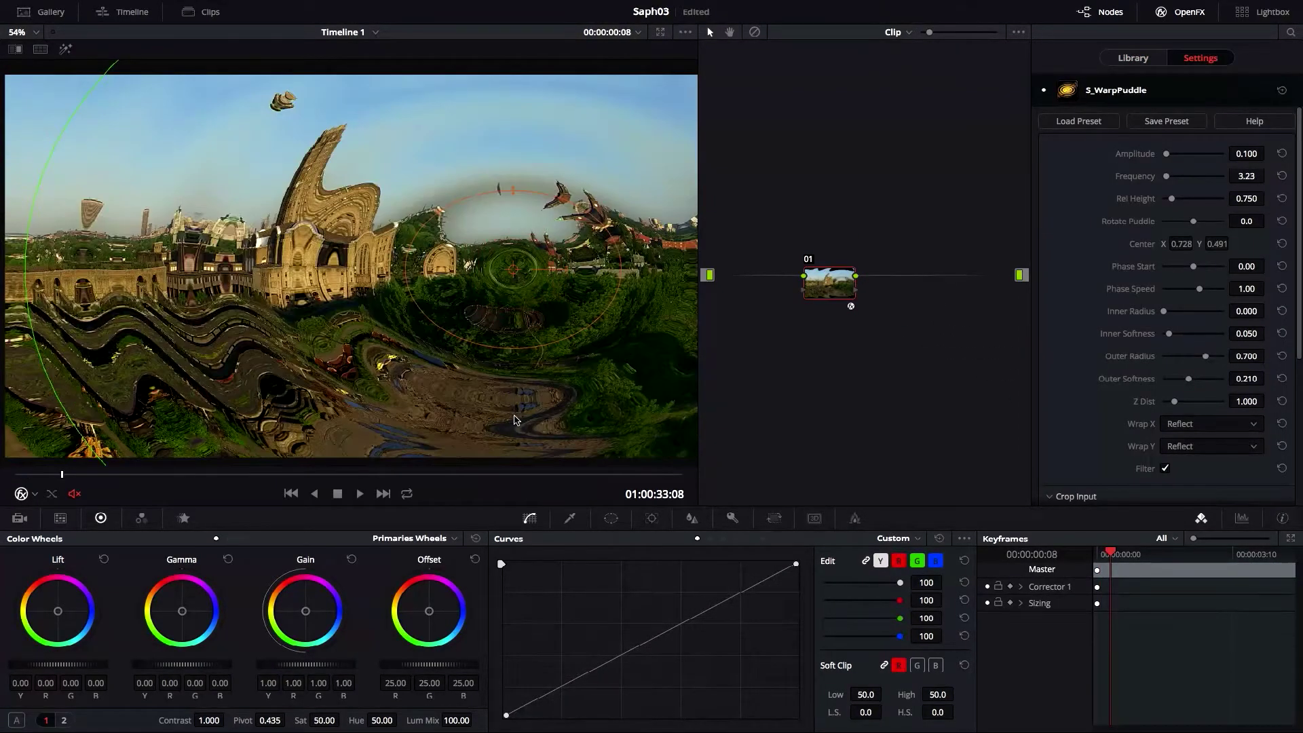
Replace the station clip's effect with S_WarpVortex on node 01 and adjust Vortex Start
left_click(1147, 58)
scroll(1132, 414, "down", 2)
left_click_drag(1114, 475, 838, 282)
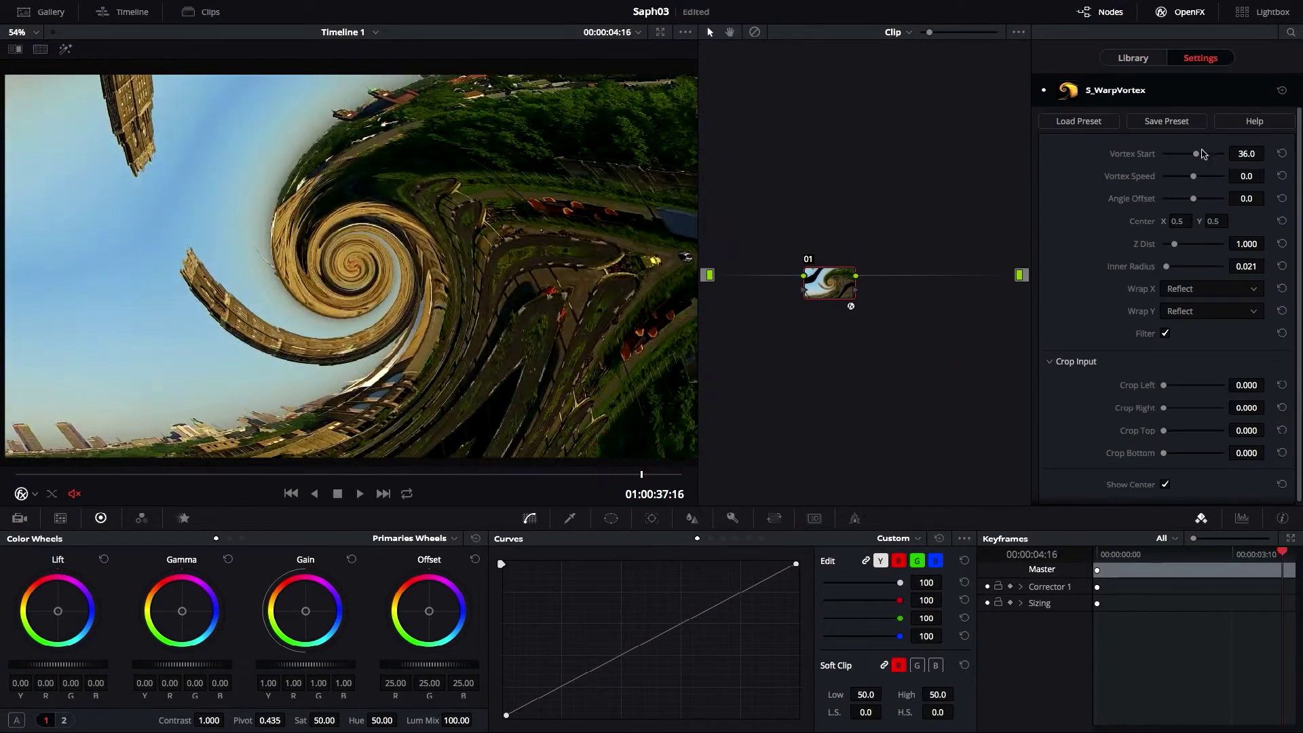
left_click_drag(1196, 154, 1193, 158)
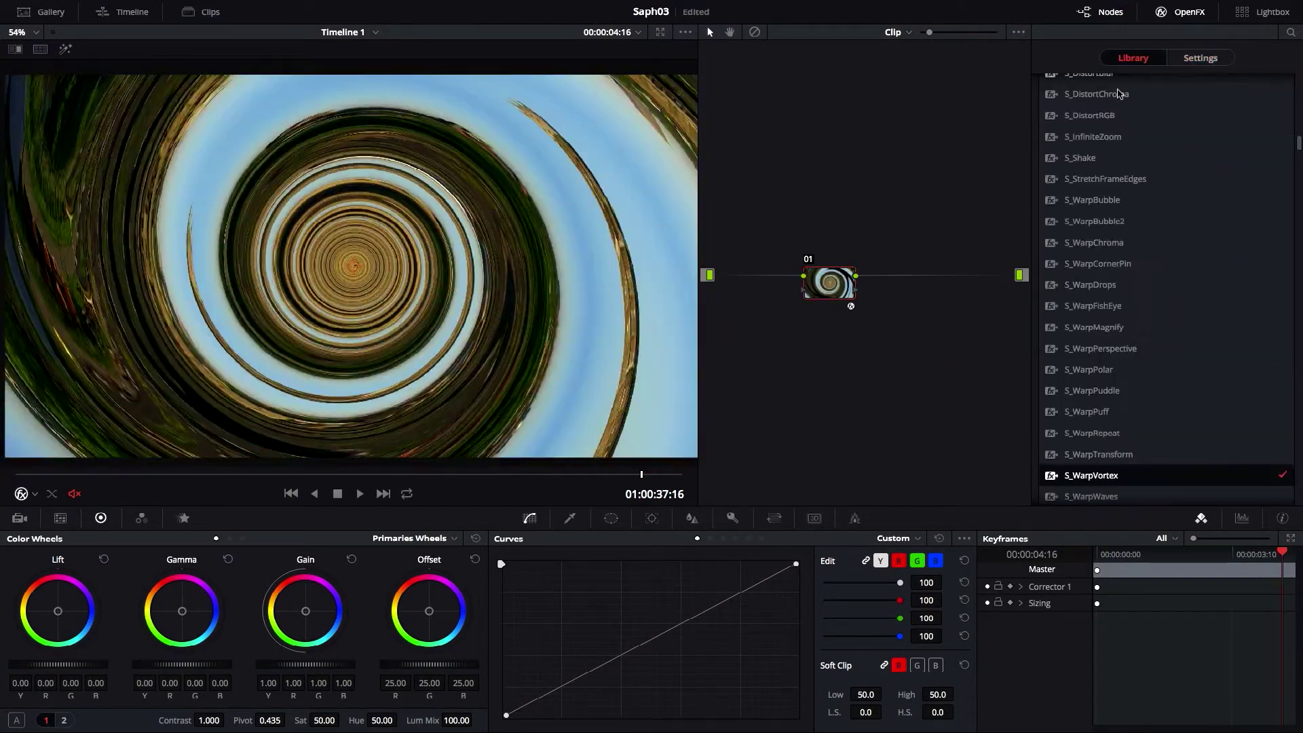
Replace the station clip's effect with S_Distort, set Amount to 1.136 and Blur Lens to 0.000, and scrub through the clip
left_click_drag(1113, 170, 829, 282)
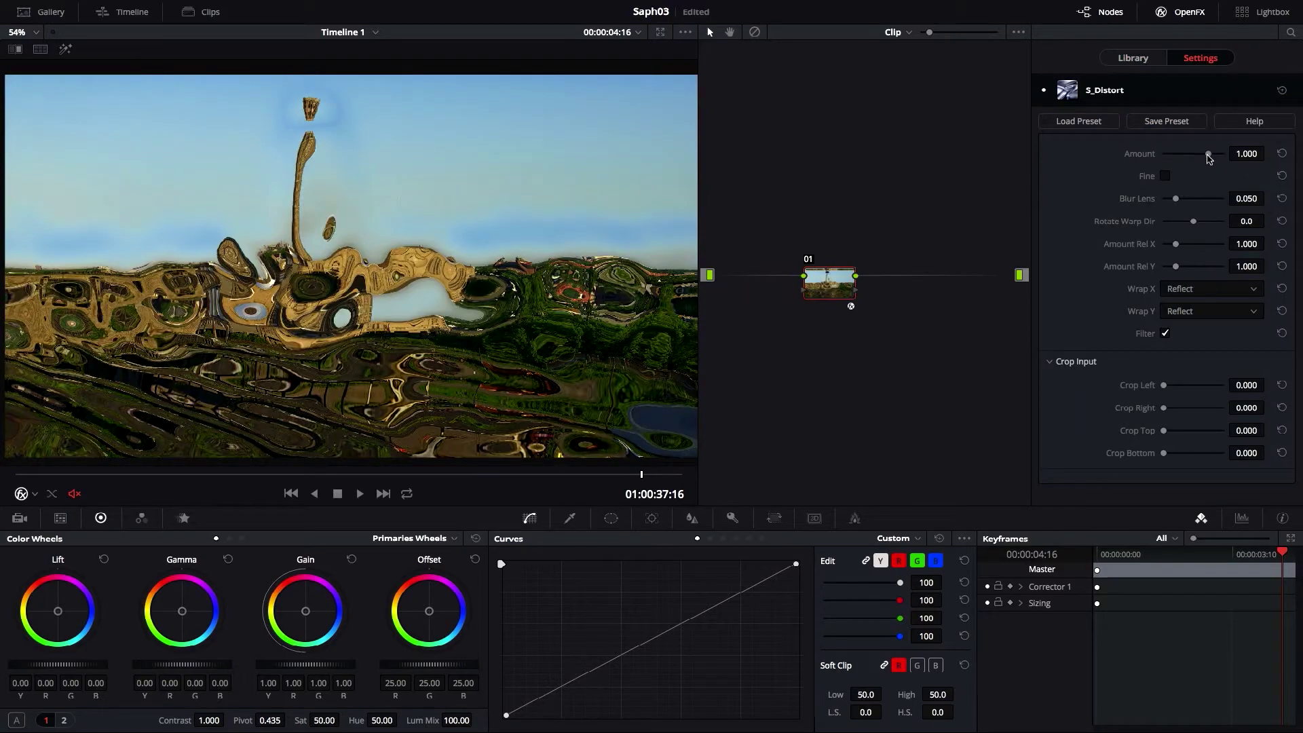
mouse_move(1208, 155)
left_mouse_down()
mouse_move(1178, 155)
mouse_move(1210, 154)
left_mouse_up()
left_click(1175, 200)
left_click_drag(1176, 201, 1165, 199)
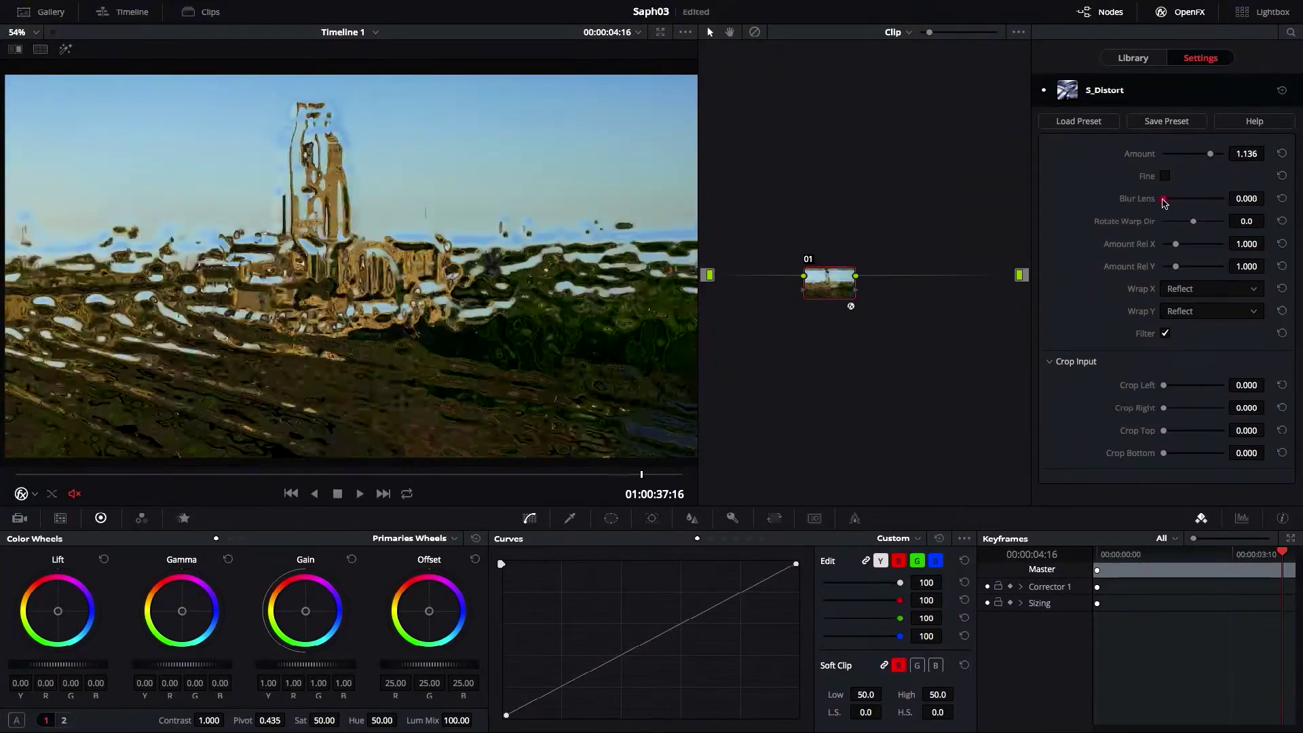
left_click(312, 474)
left_click_drag(264, 465, 750, 451)
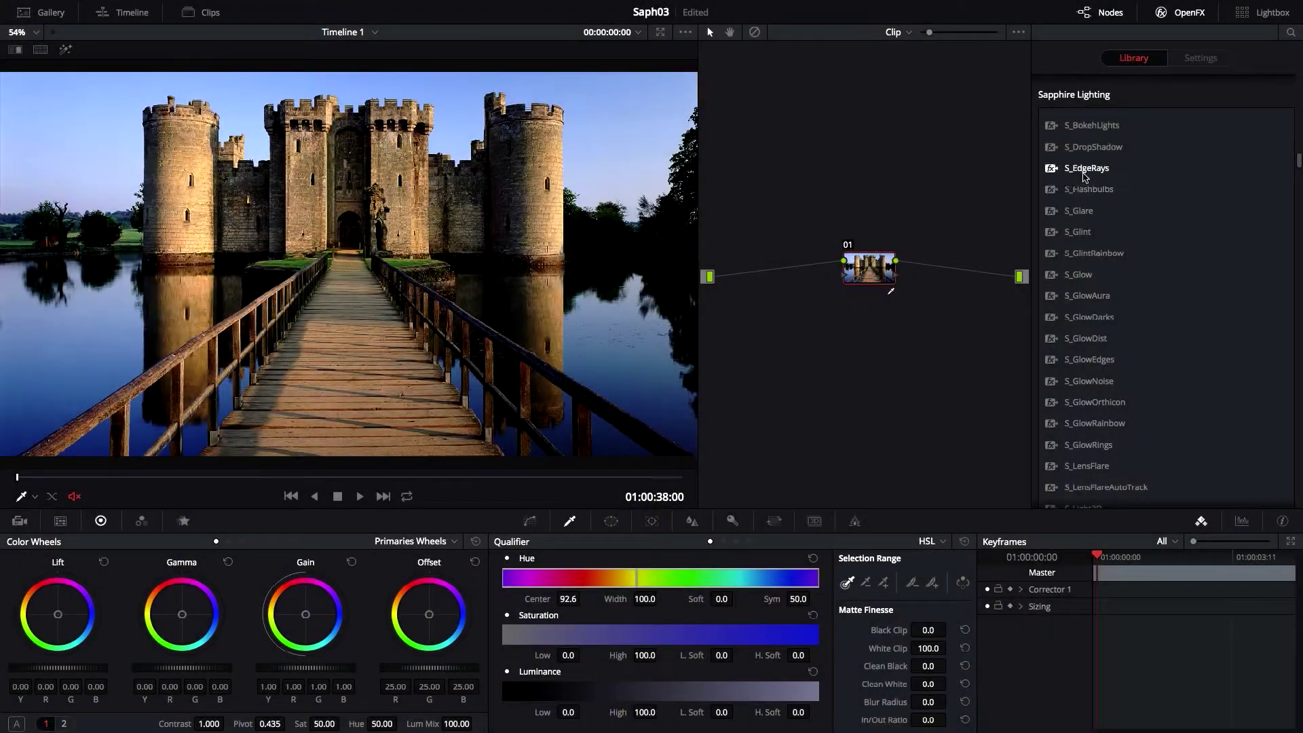
Apply S_EdgeRays to node 01 of the castle clip and pick a new Rays Color from the color wheel
left_click_drag(1056, 167, 877, 264)
left_click(1173, 313)
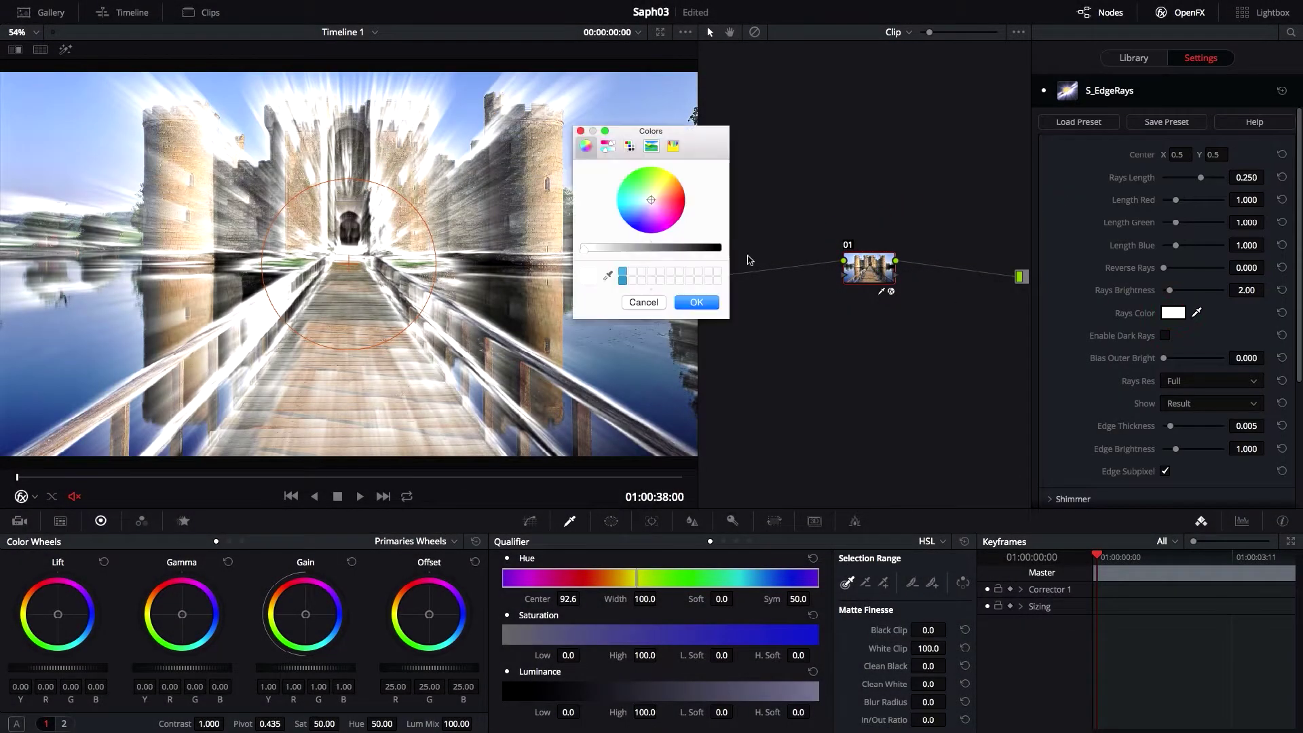
left_click(650, 205)
left_click(698, 301)
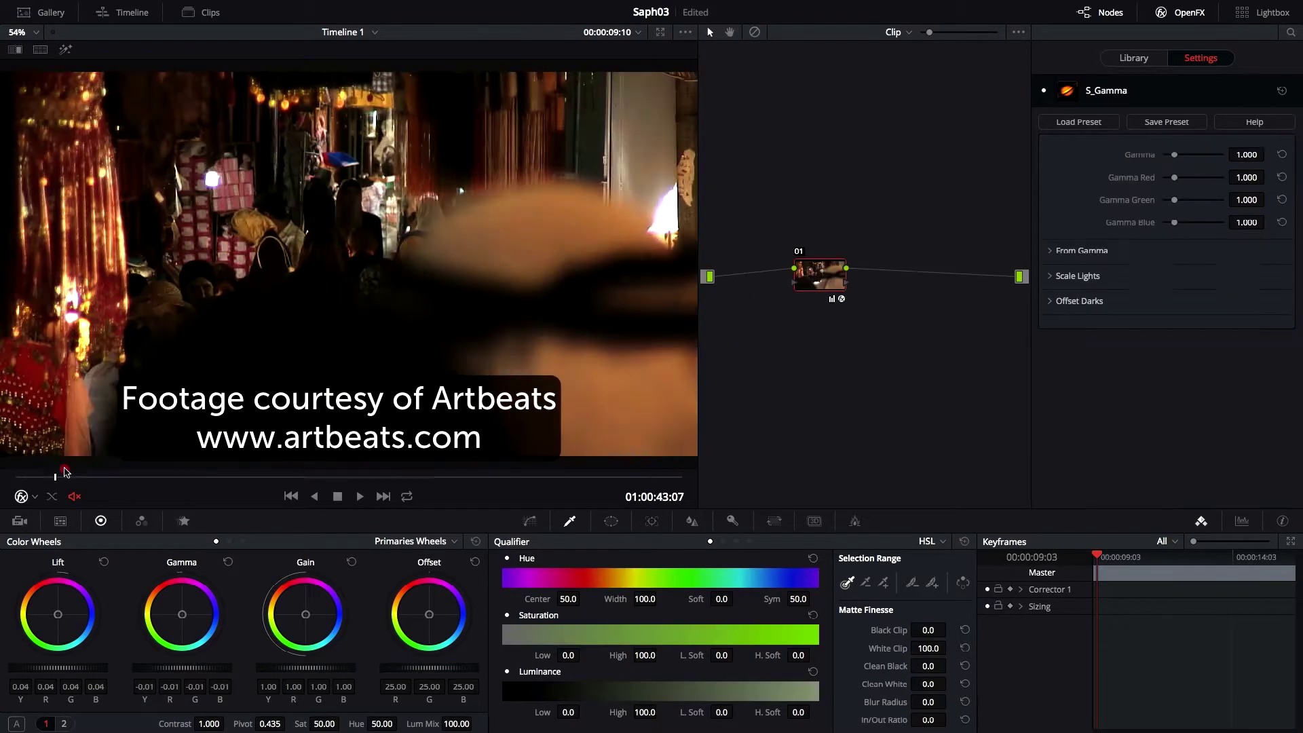
Scrub through the market clip and replace its S_Gamma effect with S_LightLeak on node 01
left_click_drag(47, 469, 686, 460)
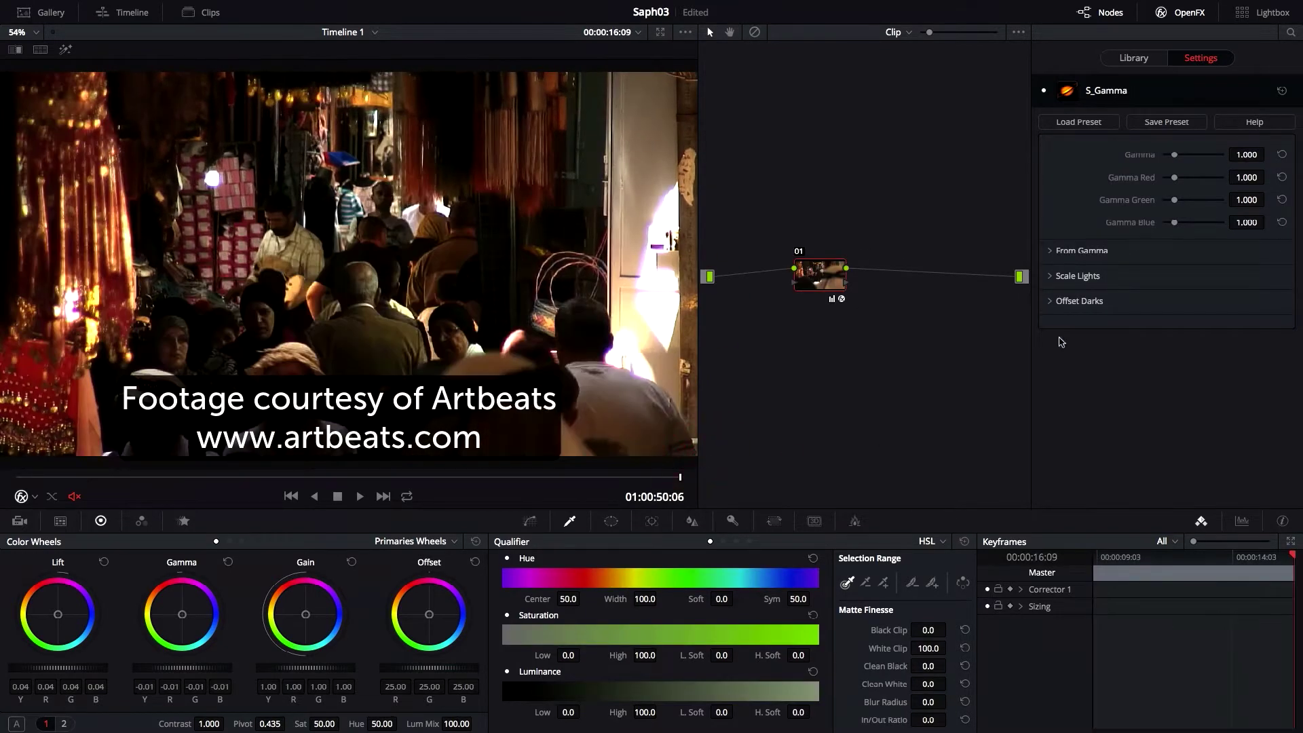
left_click(1134, 58)
scroll(1154, 306, "down", 5)
left_click_drag(1071, 463, 820, 275)
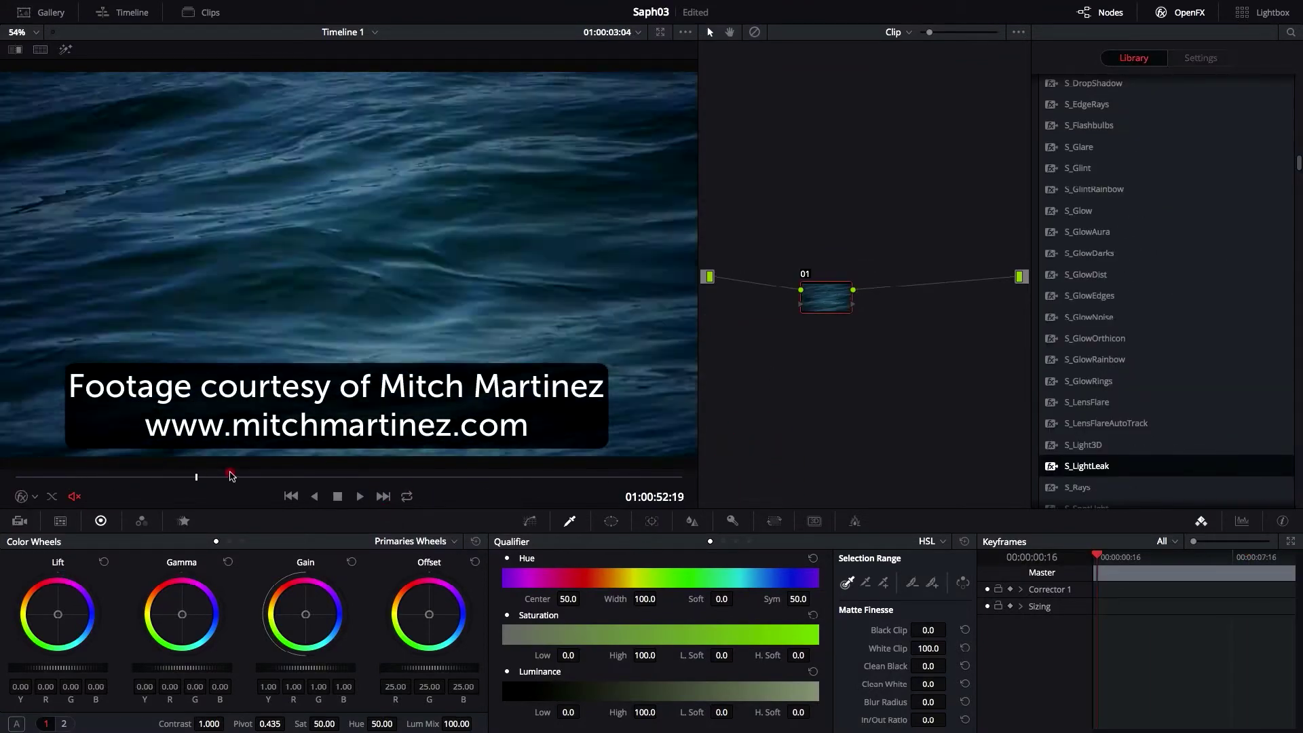
Apply S_Glint to the ocean water clip at frame 01:00:58:04, load the DH_Glint01 preset and lower Threshold
left_click_drag(231, 475, 529, 475)
left_click_drag(1079, 167, 826, 297)
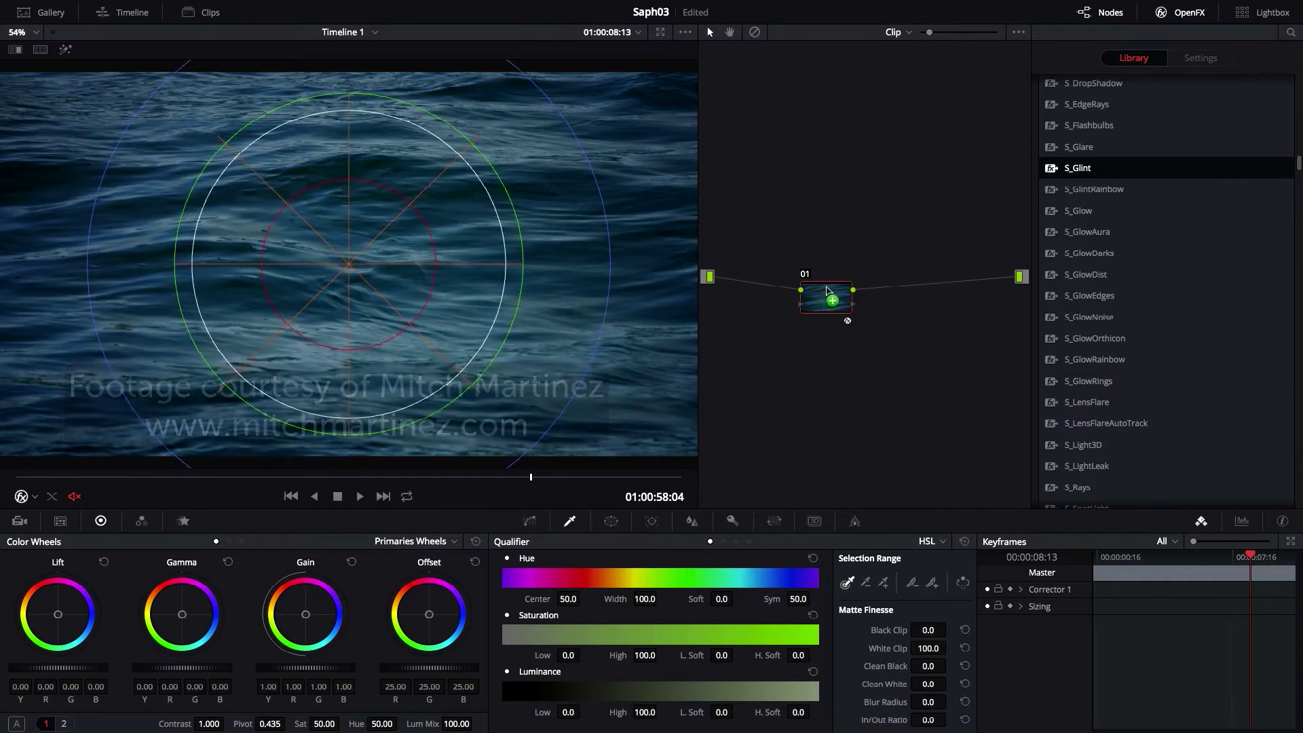
left_click(1070, 124)
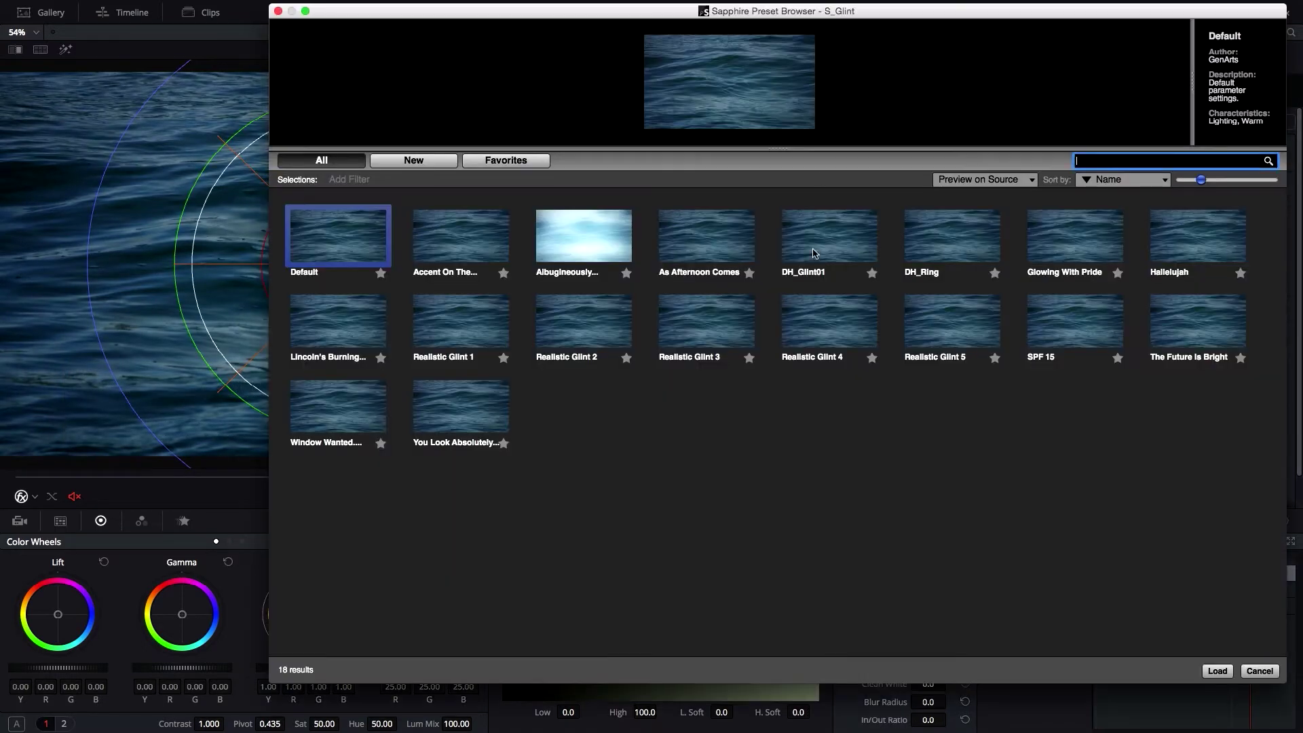
double_click(815, 253)
left_click_drag(1213, 215, 1194, 213)
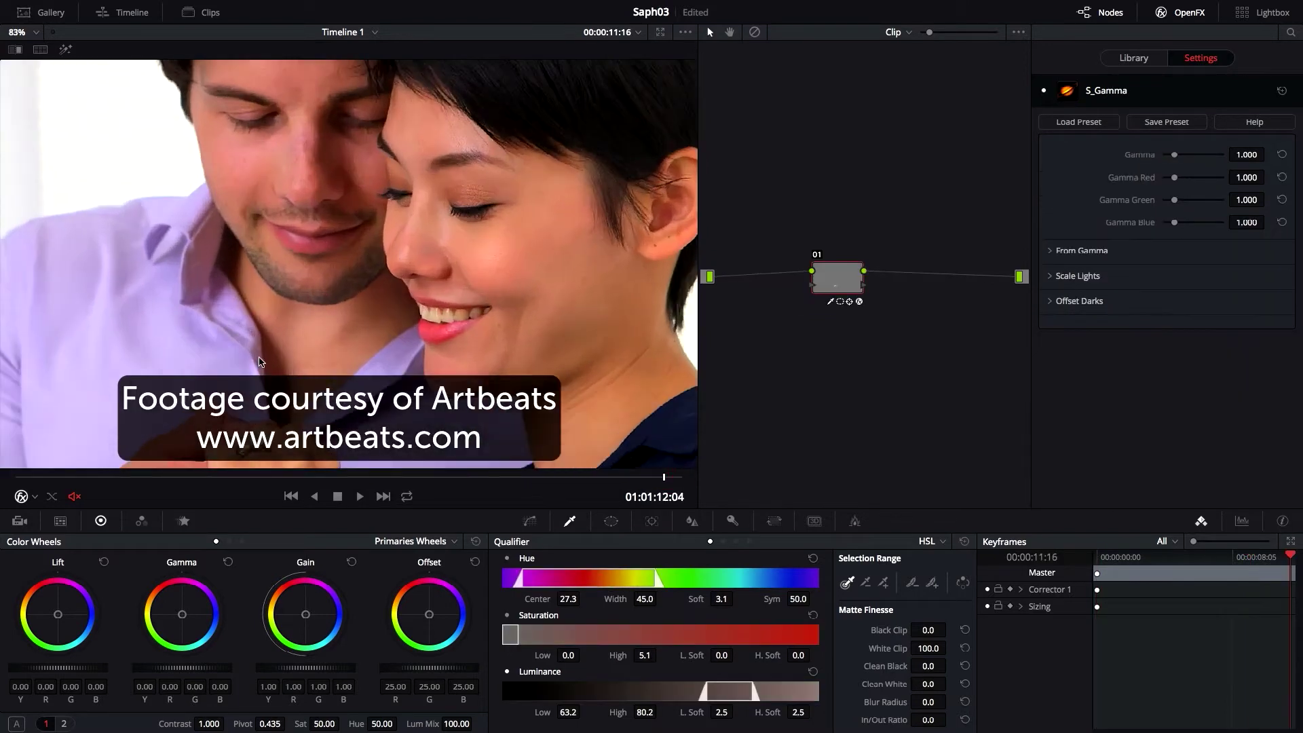
Zoom in on the couple clip's ring and check the node's isolated area with the highlight view
scroll(262, 362, "up", 4)
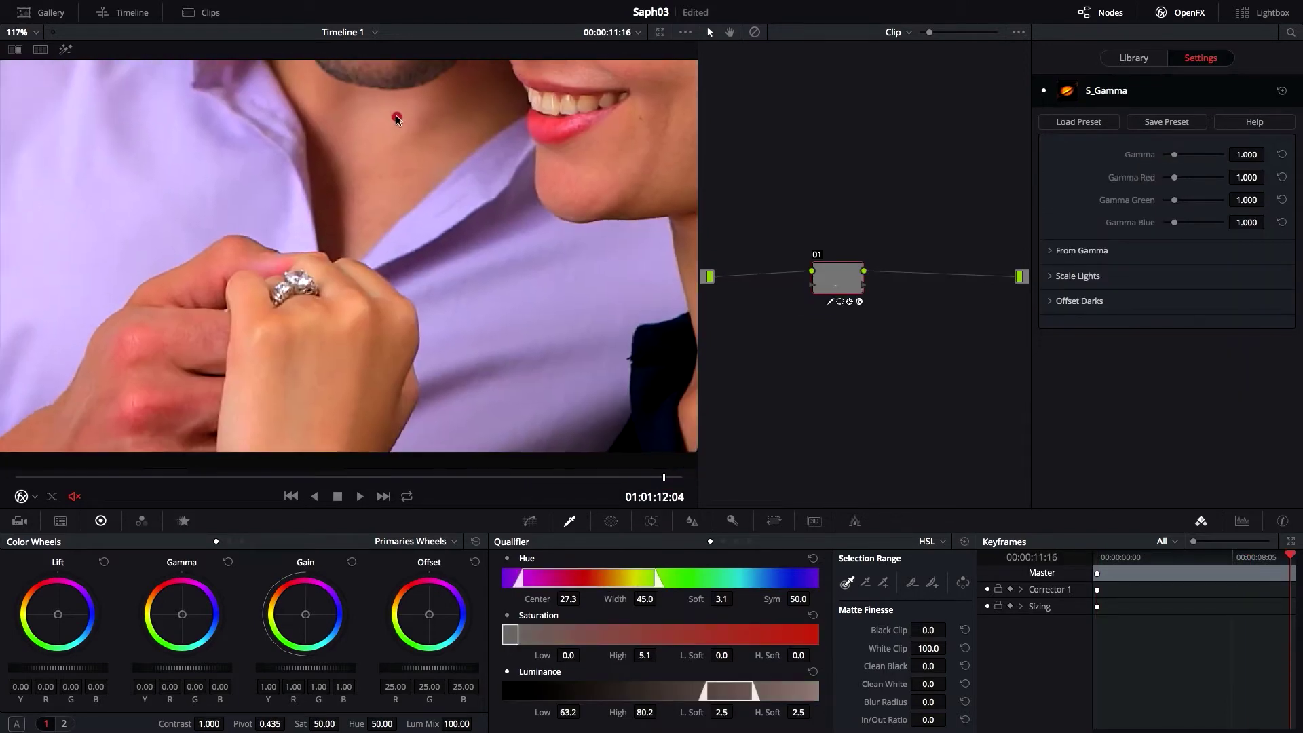
left_click(67, 51)
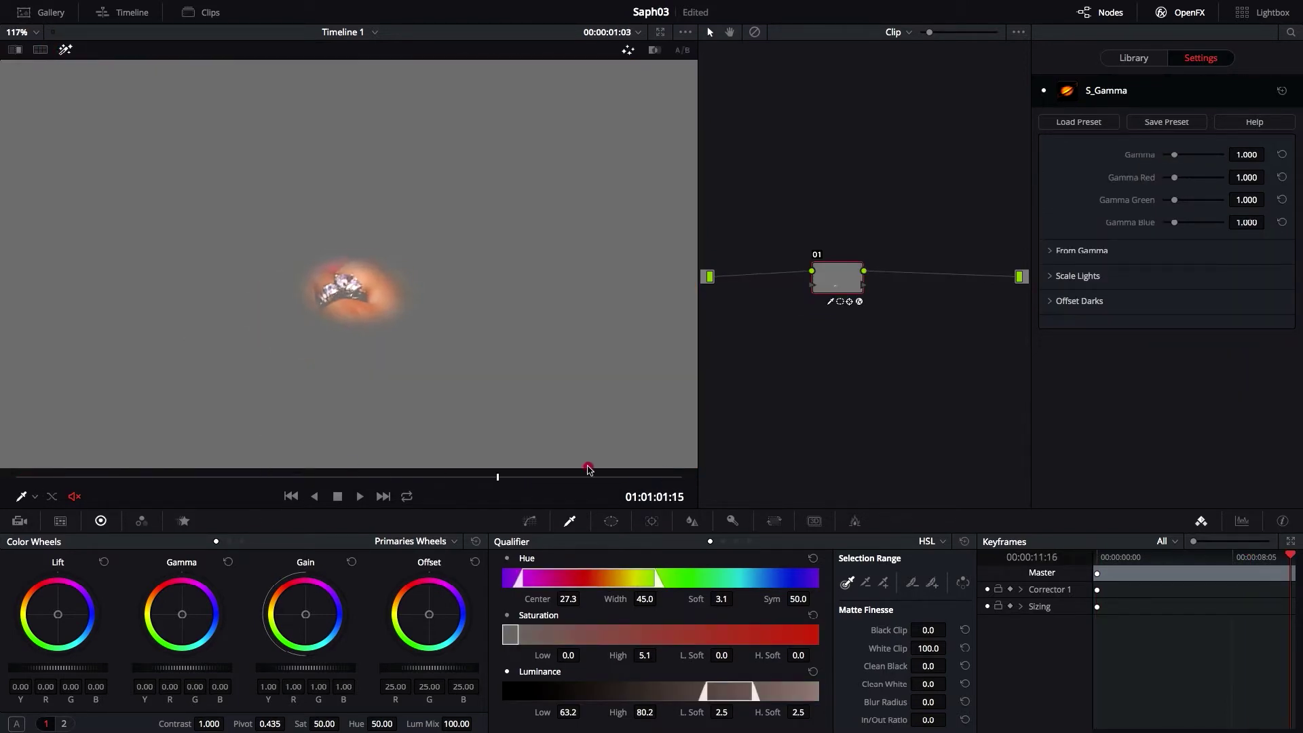
left_click(66, 49)
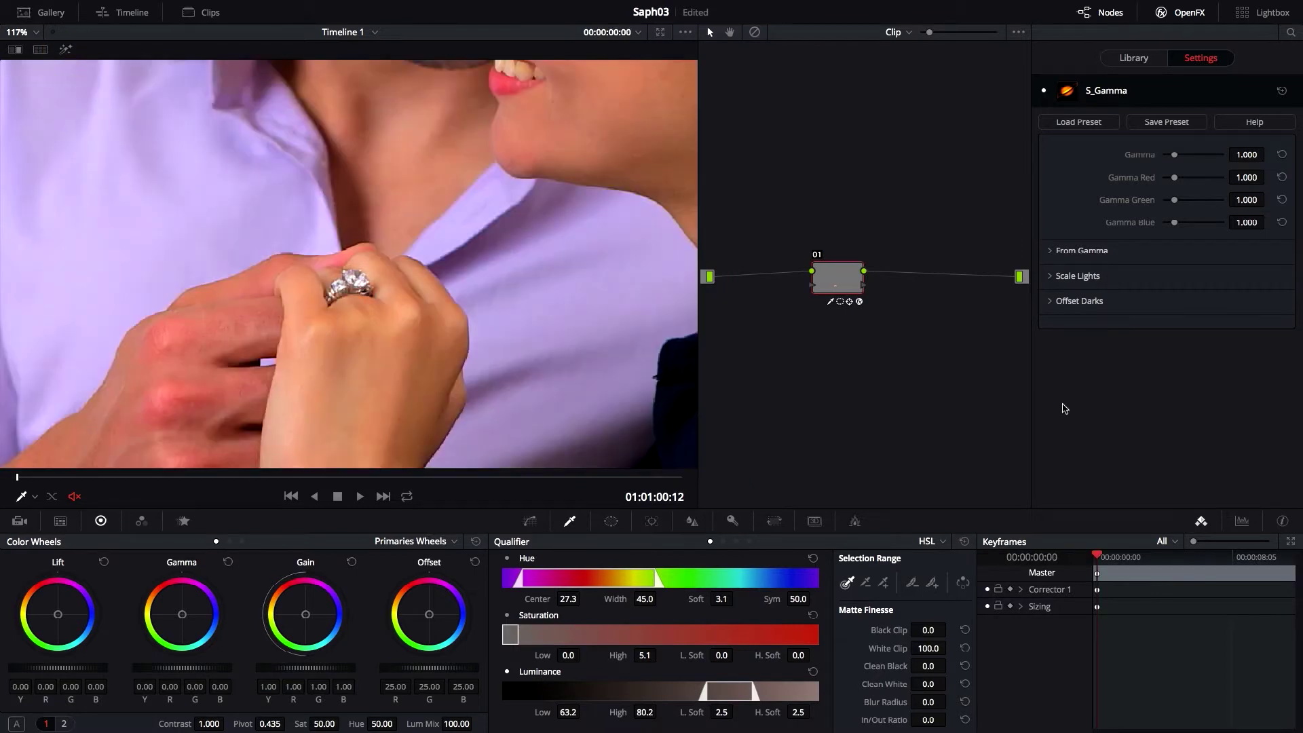
Replace the couple clip's effect with S_Glint, load the DH_Ring preset and set Brightness to 2.160
left_click(1137, 62)
left_click_drag(897, 187, 839, 291)
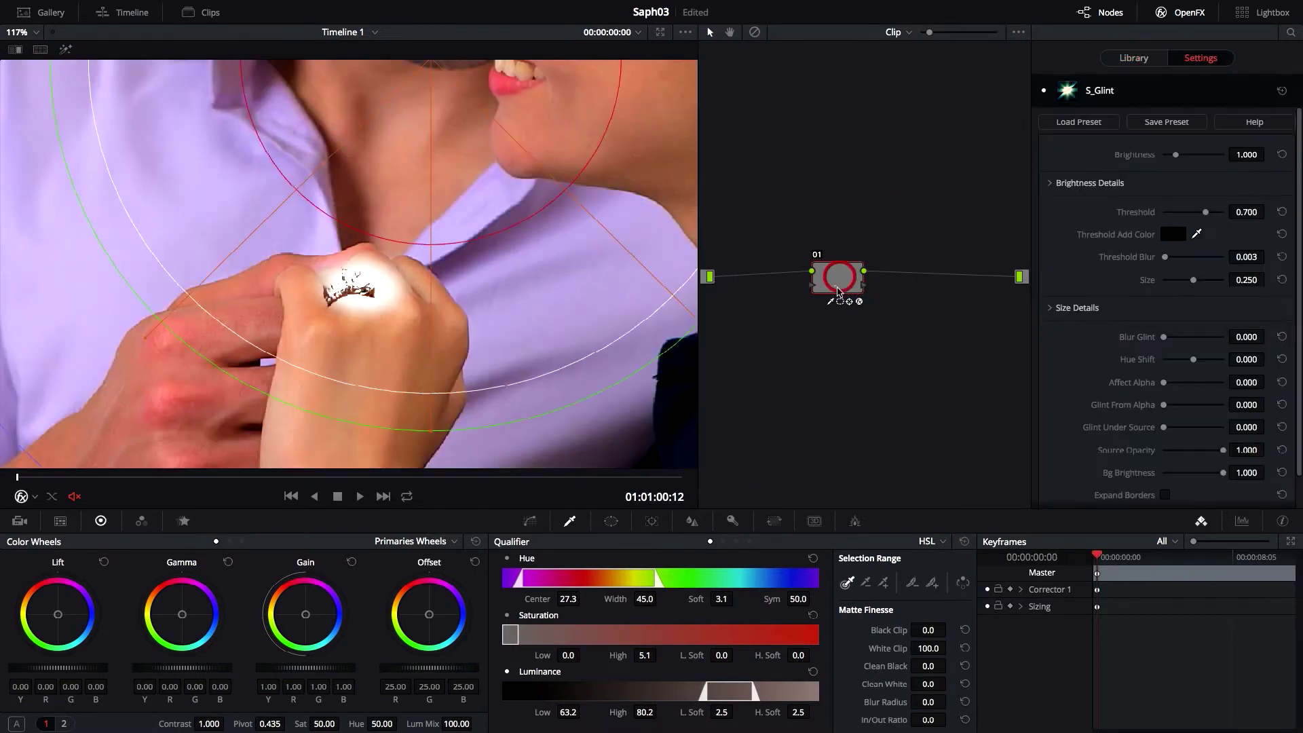
left_click(1078, 123)
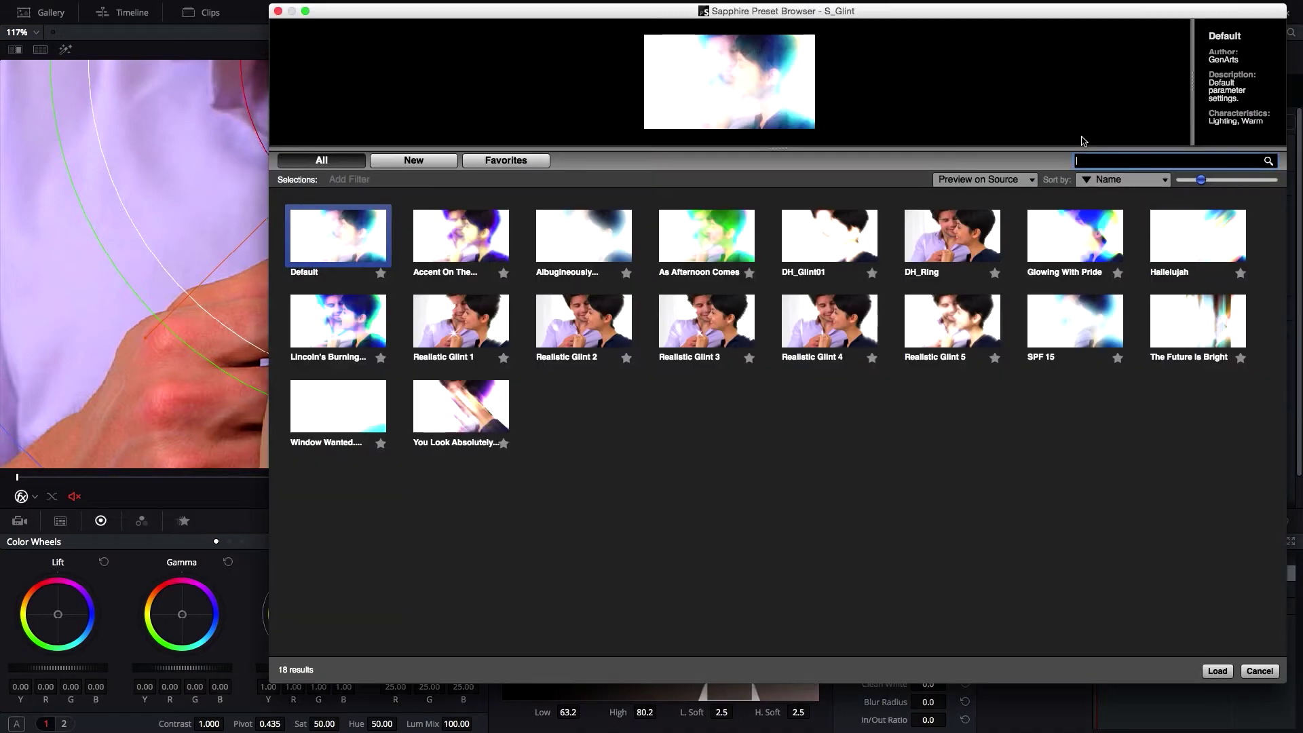
double_click(955, 239)
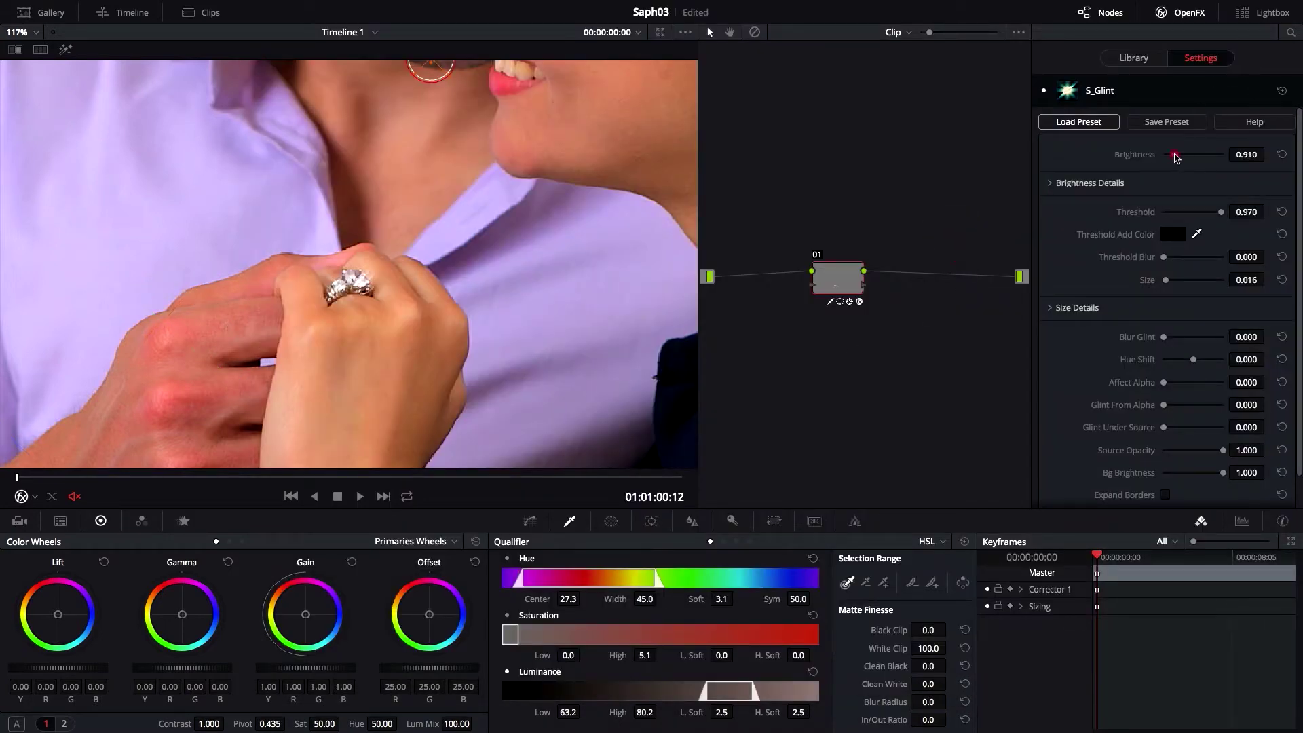
left_click_drag(1176, 157, 1203, 154)
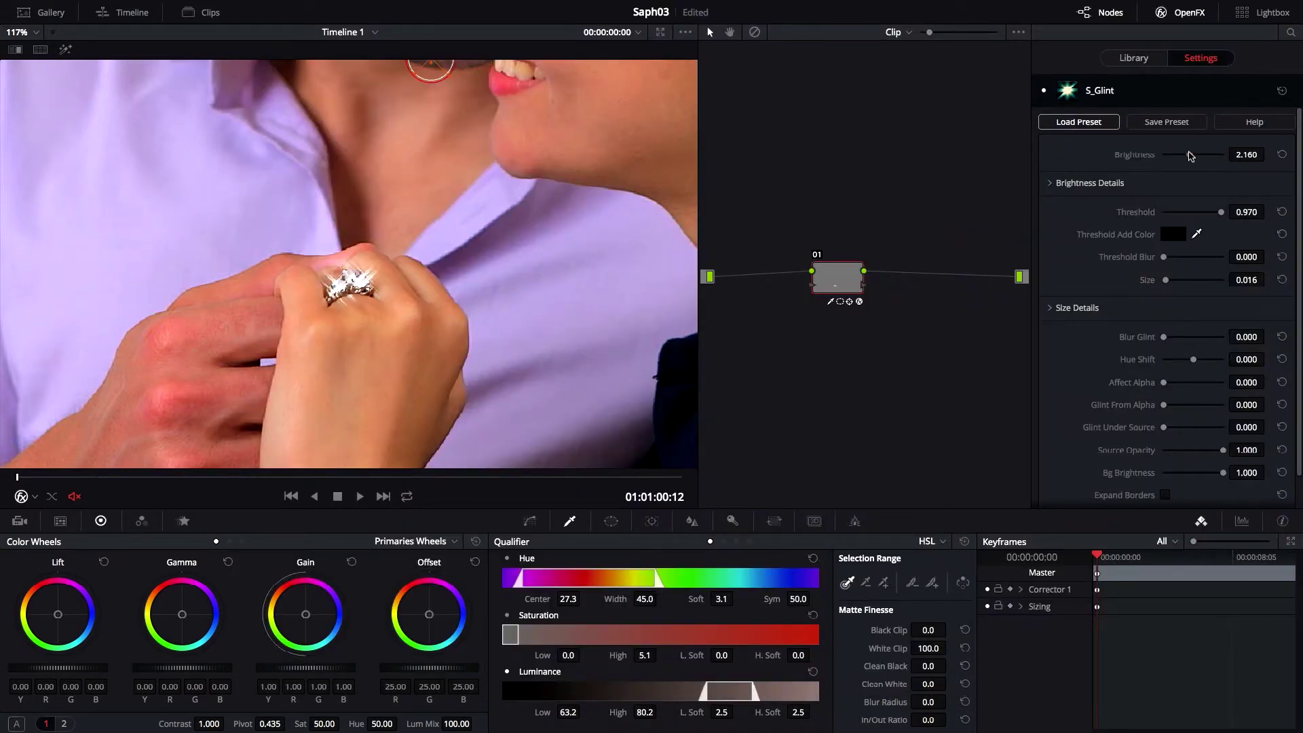
Scrub the ring clip to 01:01:11:21 and compare the shot with S_Glint disabled and enabled
left_click_drag(80, 477, 647, 477)
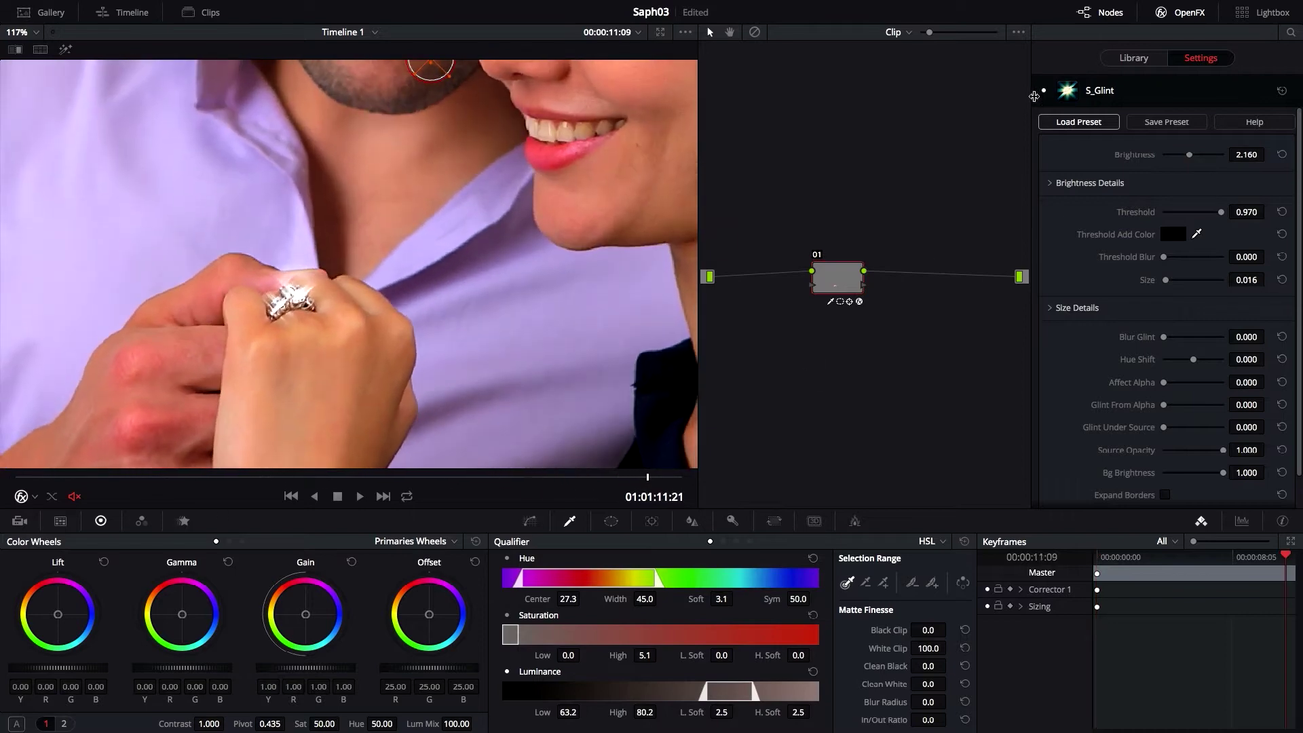
left_click(1044, 91)
left_click(1045, 91)
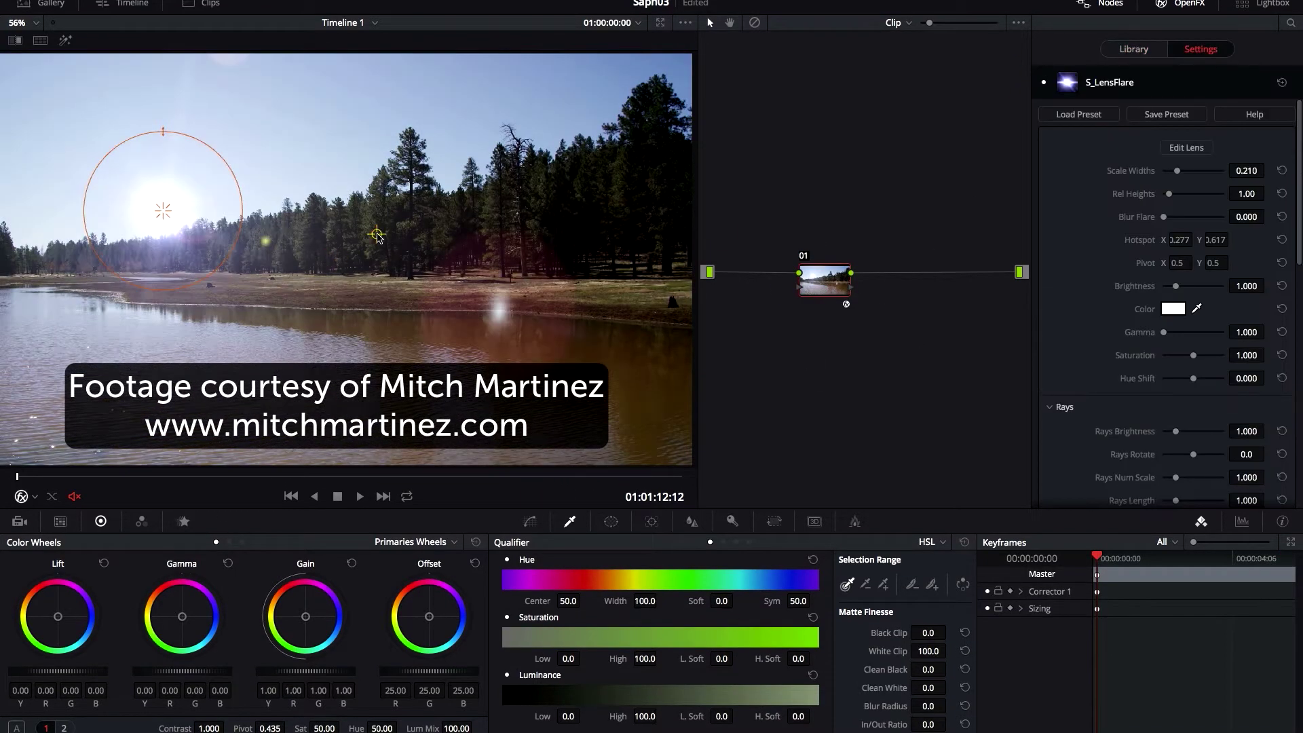
Set the lake clip's S_LensFlare Pivot to X 0.492, Y 0.481, load another preset, and move the Hotspot to X 0.284, Y 0.757
left_click_drag(376, 235, 319, 267)
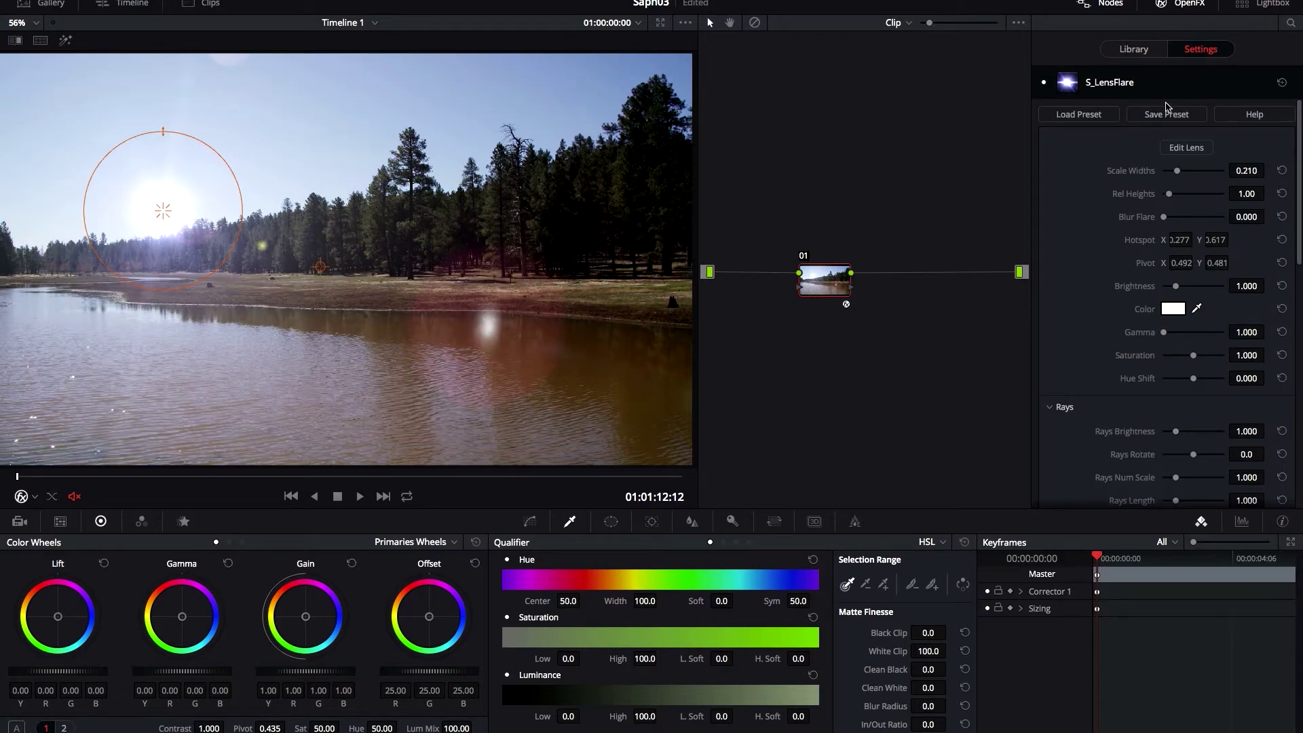
left_click(1100, 115)
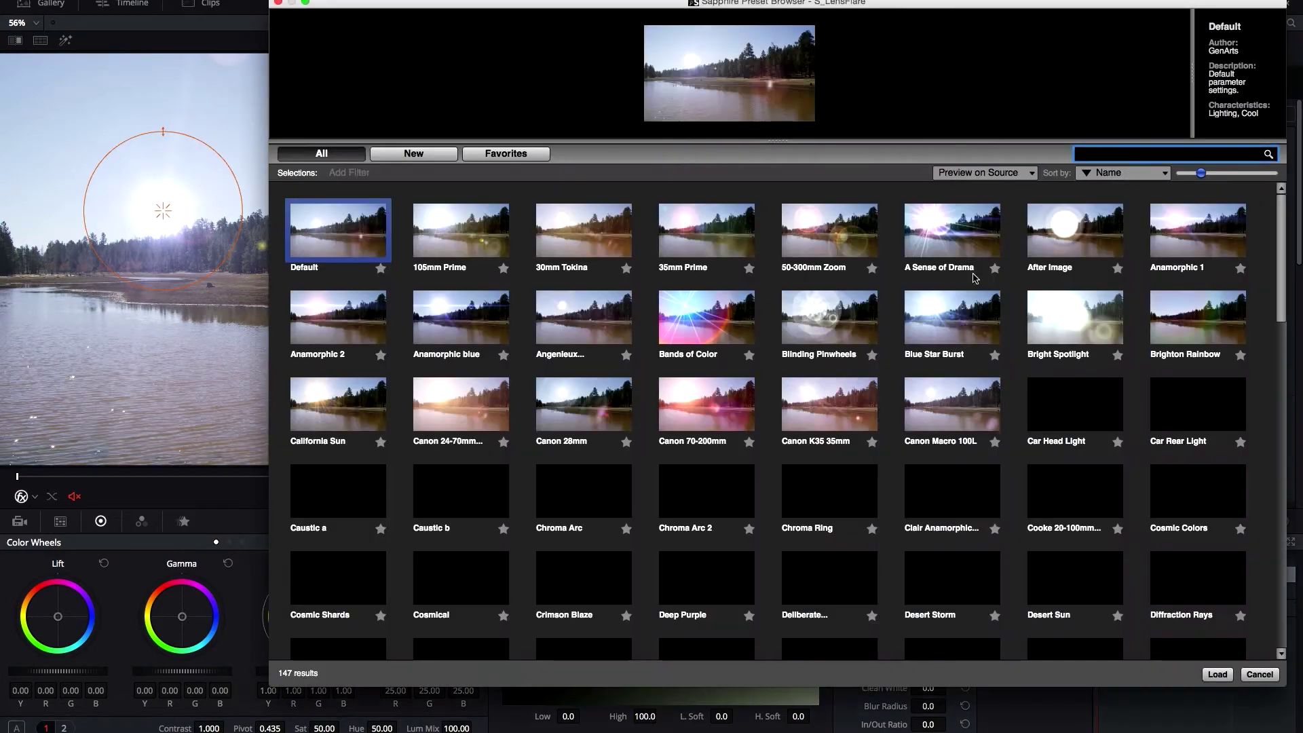
scroll(1091, 275, "down", 3)
double_click(1091, 275)
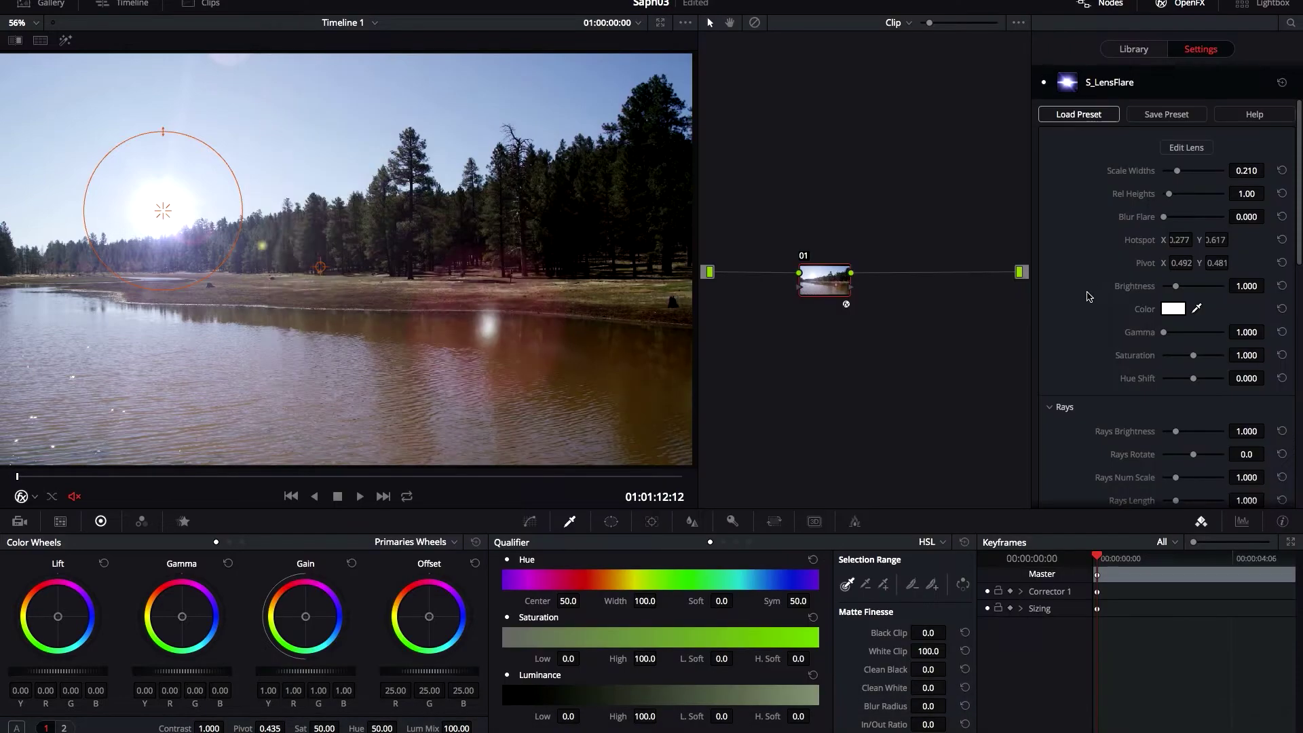
left_click_drag(163, 211, 168, 154)
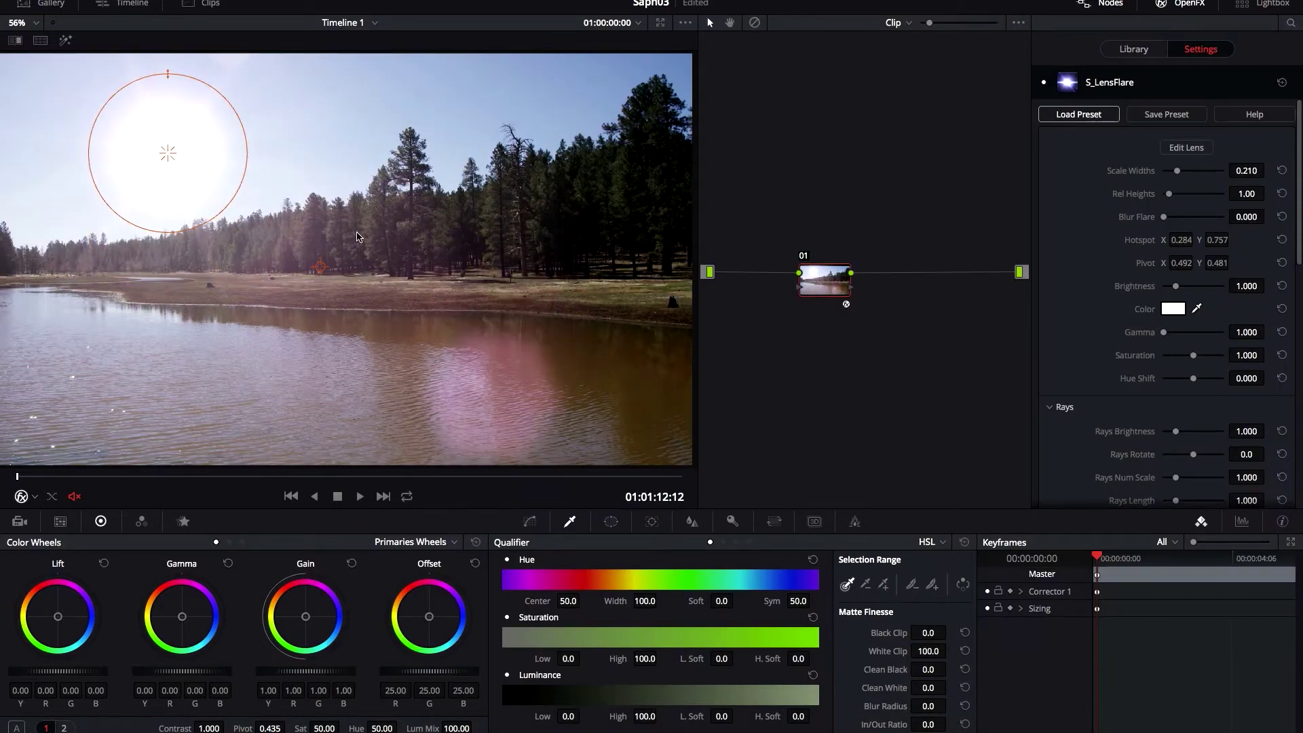
Open the lens in the Flare Designer and add two chroma rings, with the second at position 1.000
left_click(1205, 148)
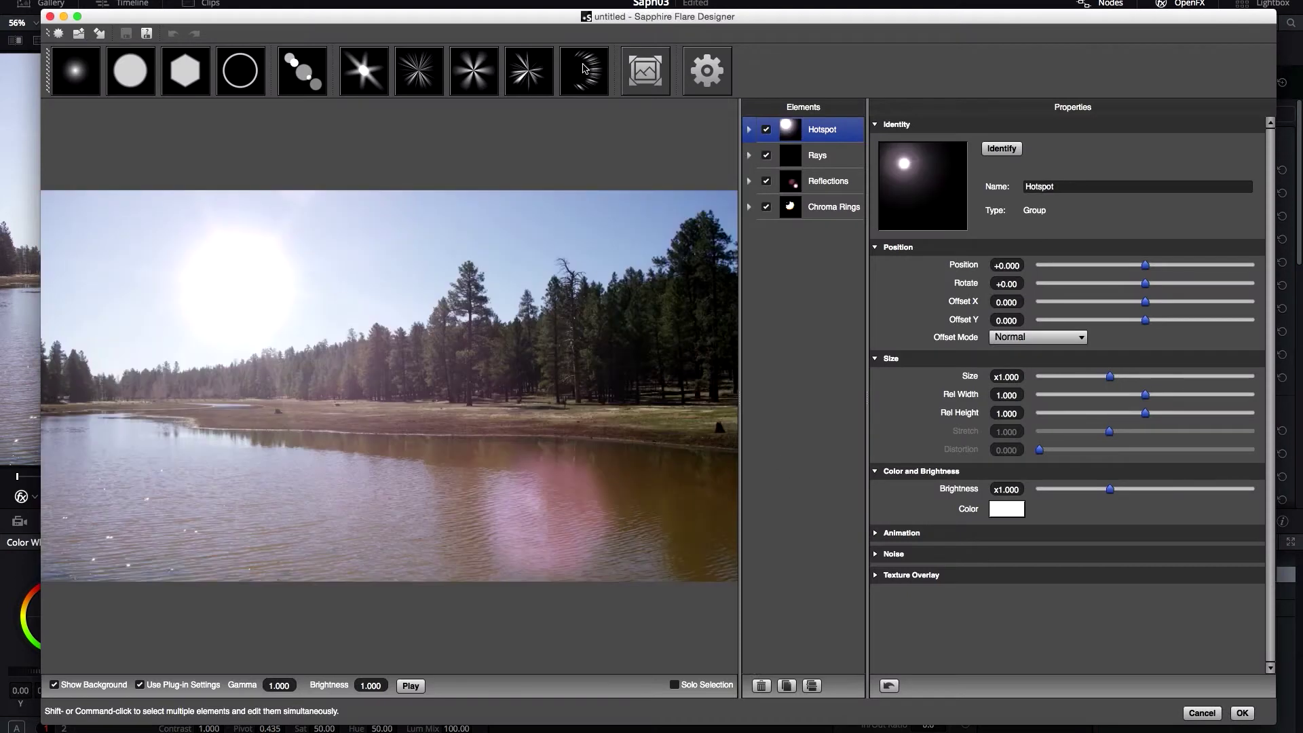
double_click(583, 68)
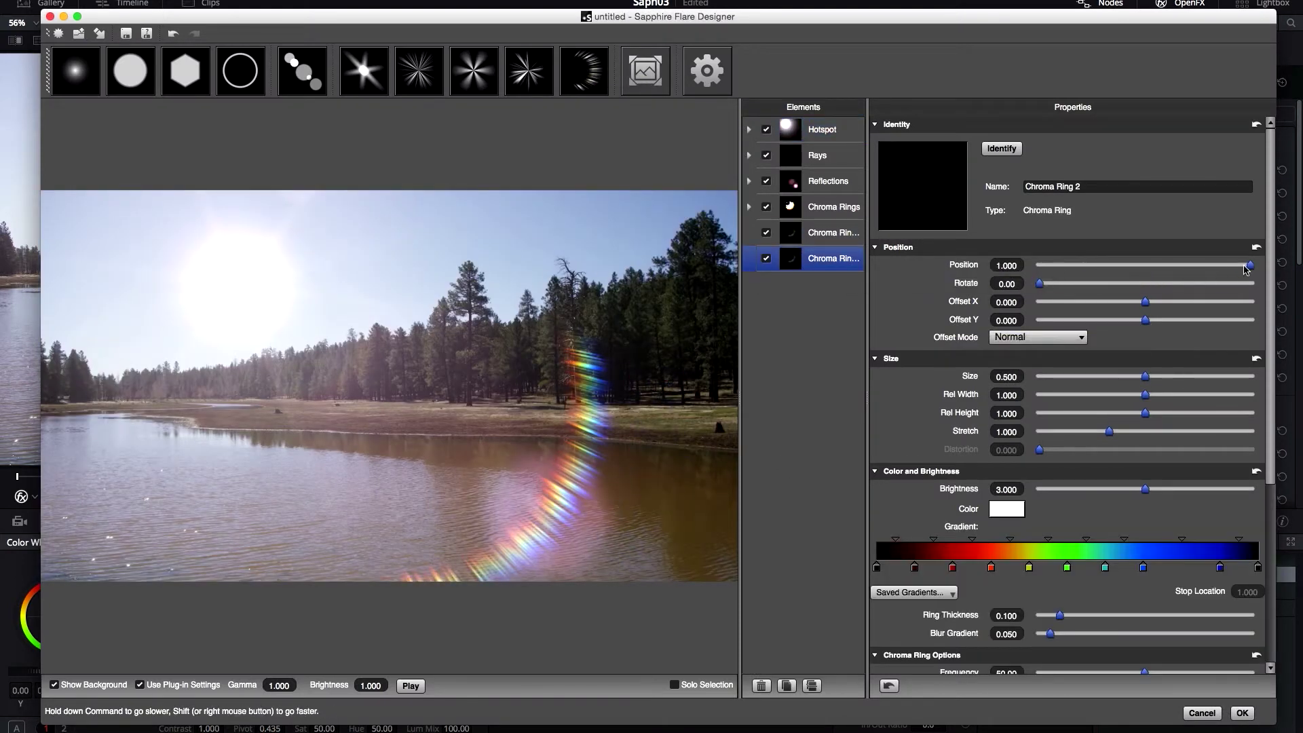
Remove both added chroma rings and the Chroma Rings group from the flare's elements
key("super+z")
key("super+z")
key("super+z")
key("super+z")
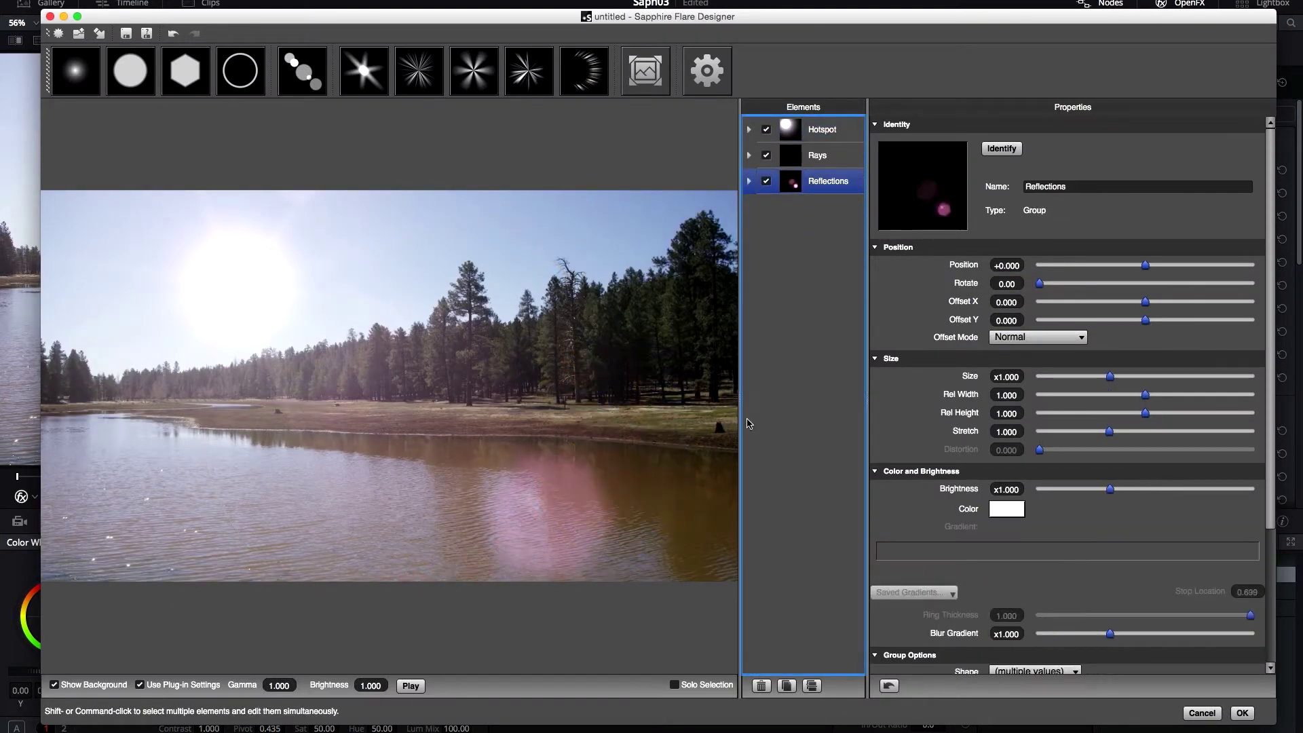
Add a texture element using flare01.jpg to the flare, then shift its Position toward the middle and enlarge its Size
left_click(651, 80)
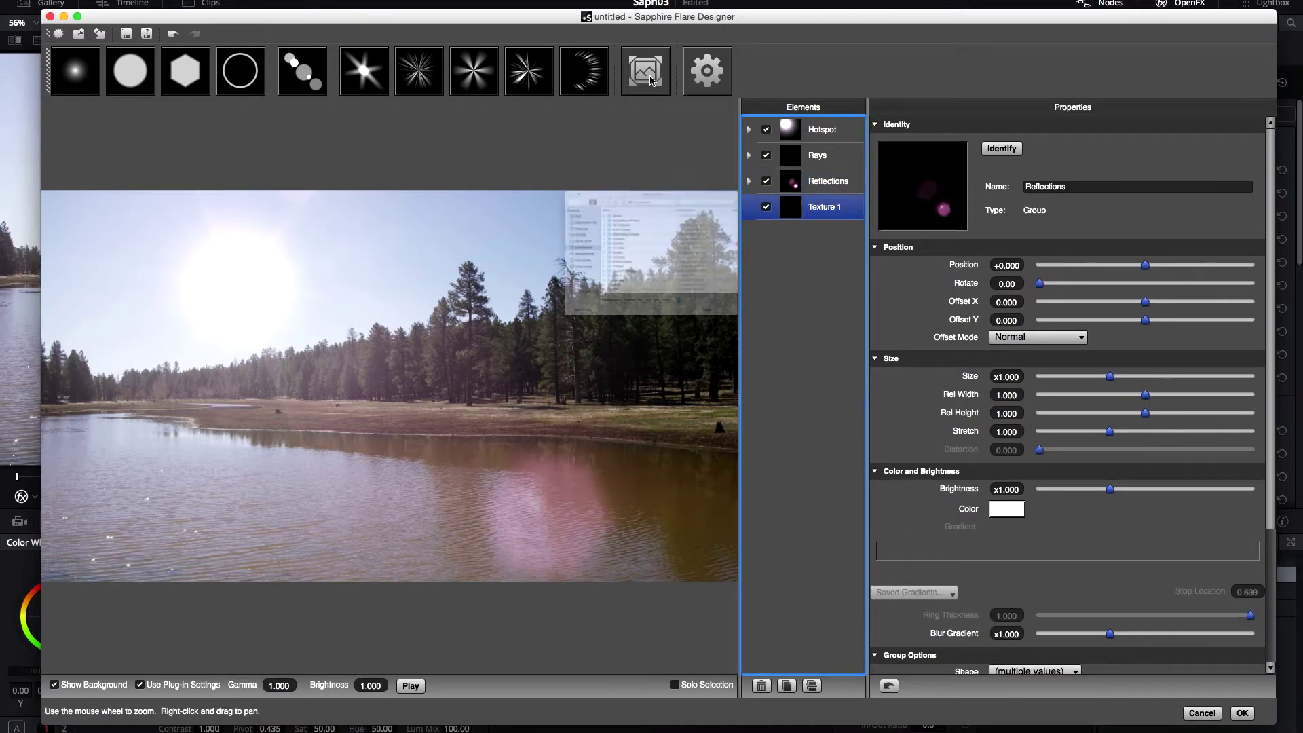
left_click(446, 149)
double_click(550, 161)
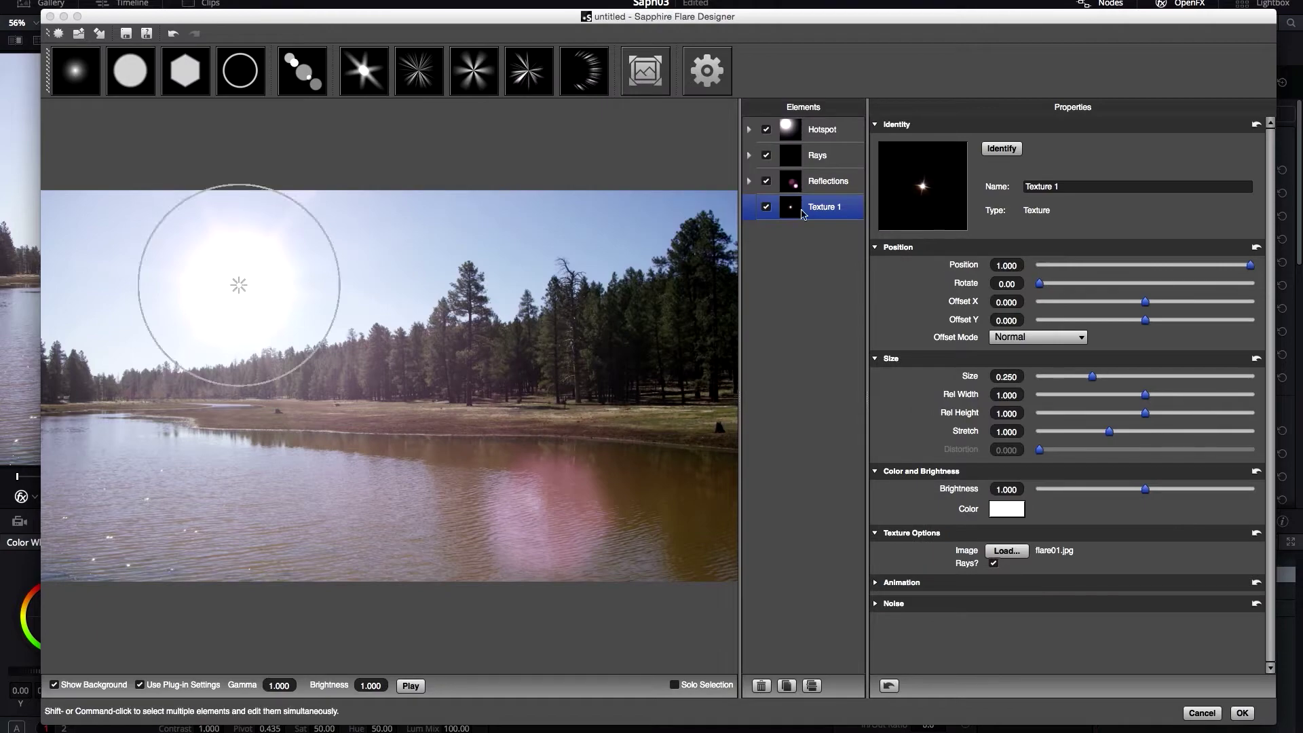
left_click_drag(1230, 266, 1147, 264)
left_click_drag(1095, 377, 1157, 374)
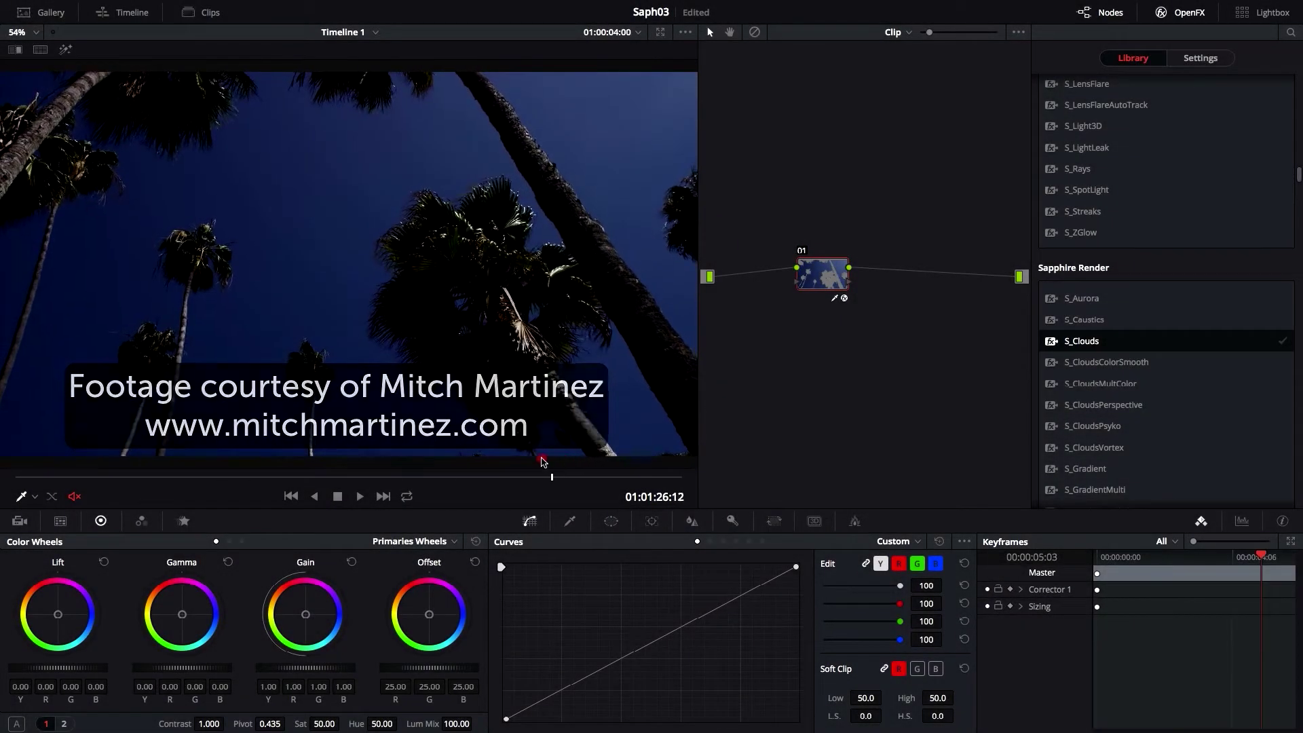
Check the palm tree clip's sky key in highlight view and apply S_Clouds to node 01
left_click(66, 51)
left_click(65, 51)
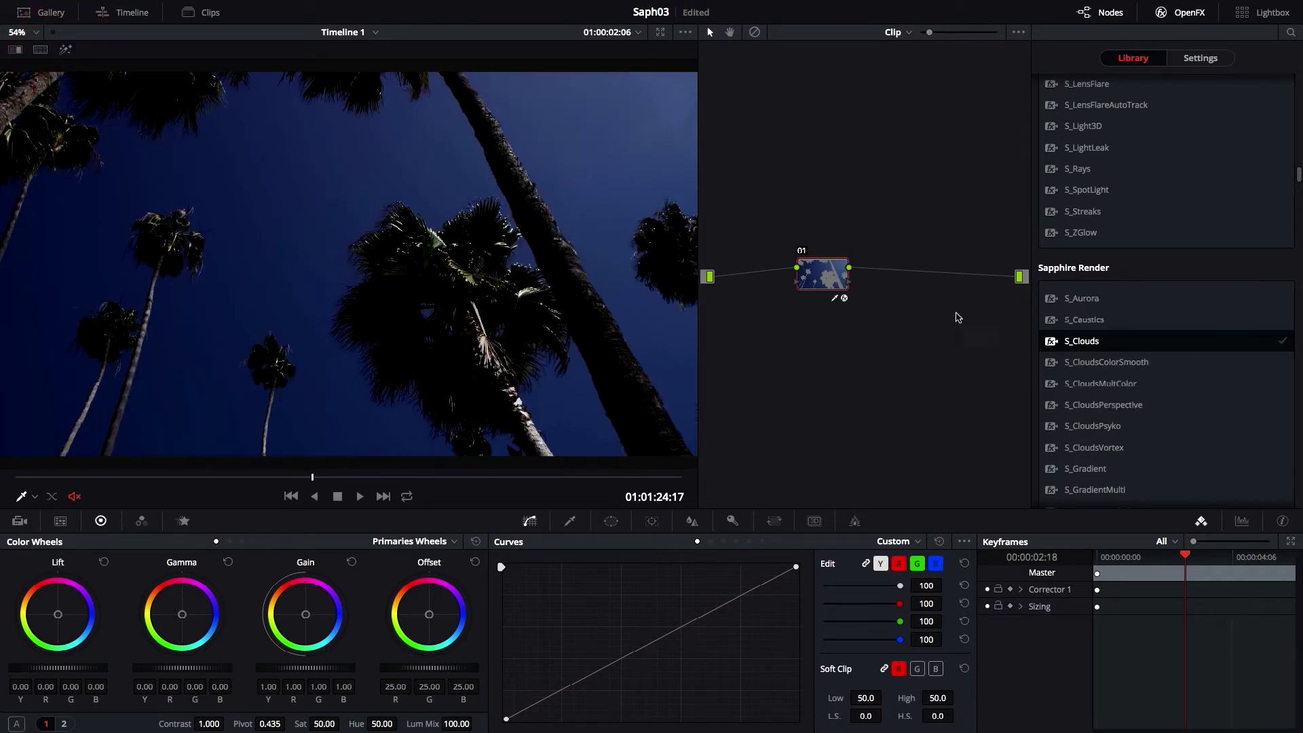
left_click_drag(820, 275, 821, 276)
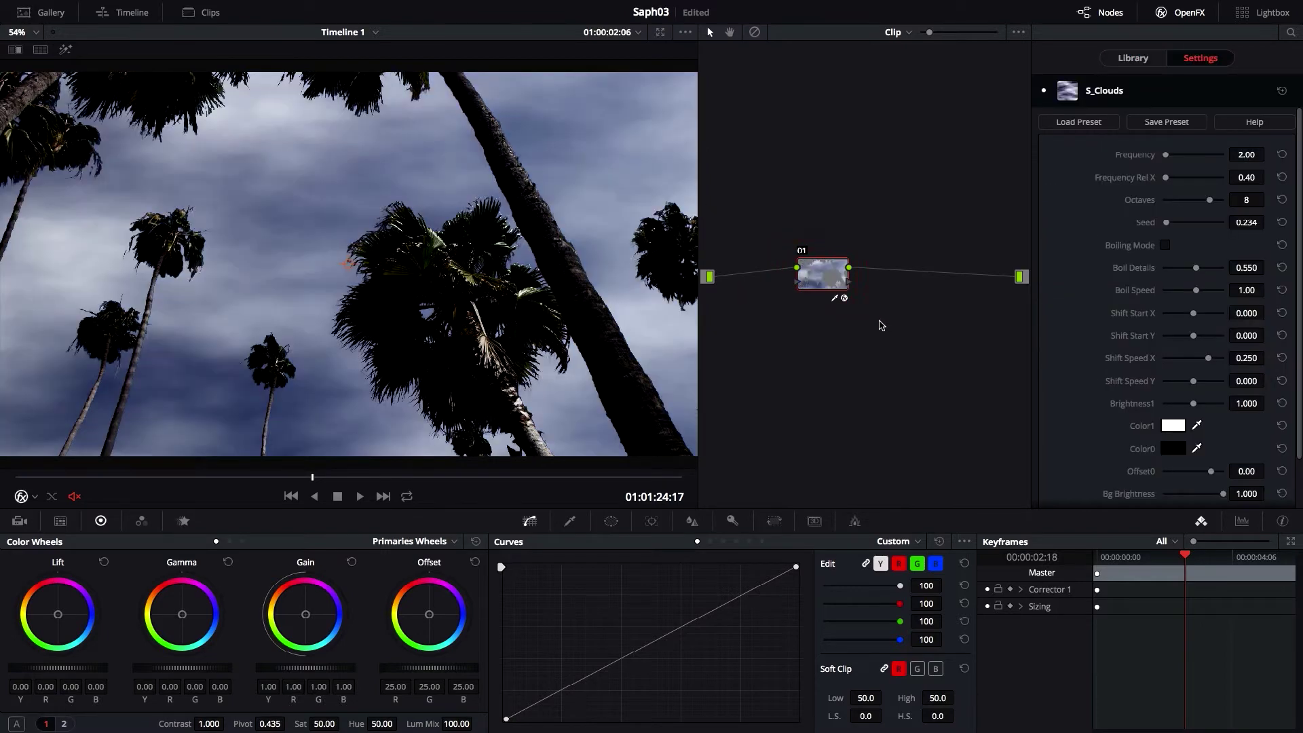
Set S_Clouds Frequency to 2.94, Seed to 0.738 and Shift Speed X to 0.003, and preview an earlier part of the clip
left_click_drag(1167, 159, 1168, 160)
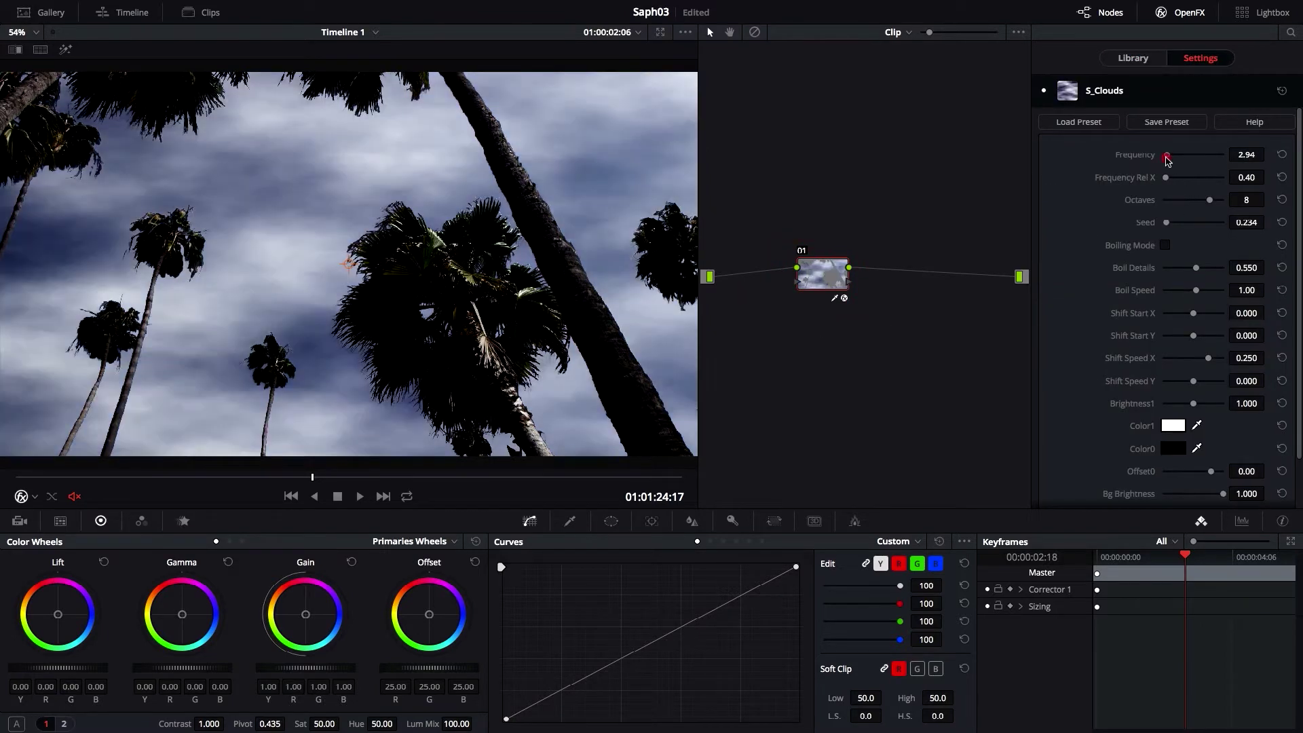
left_click_drag(1168, 222, 1173, 226)
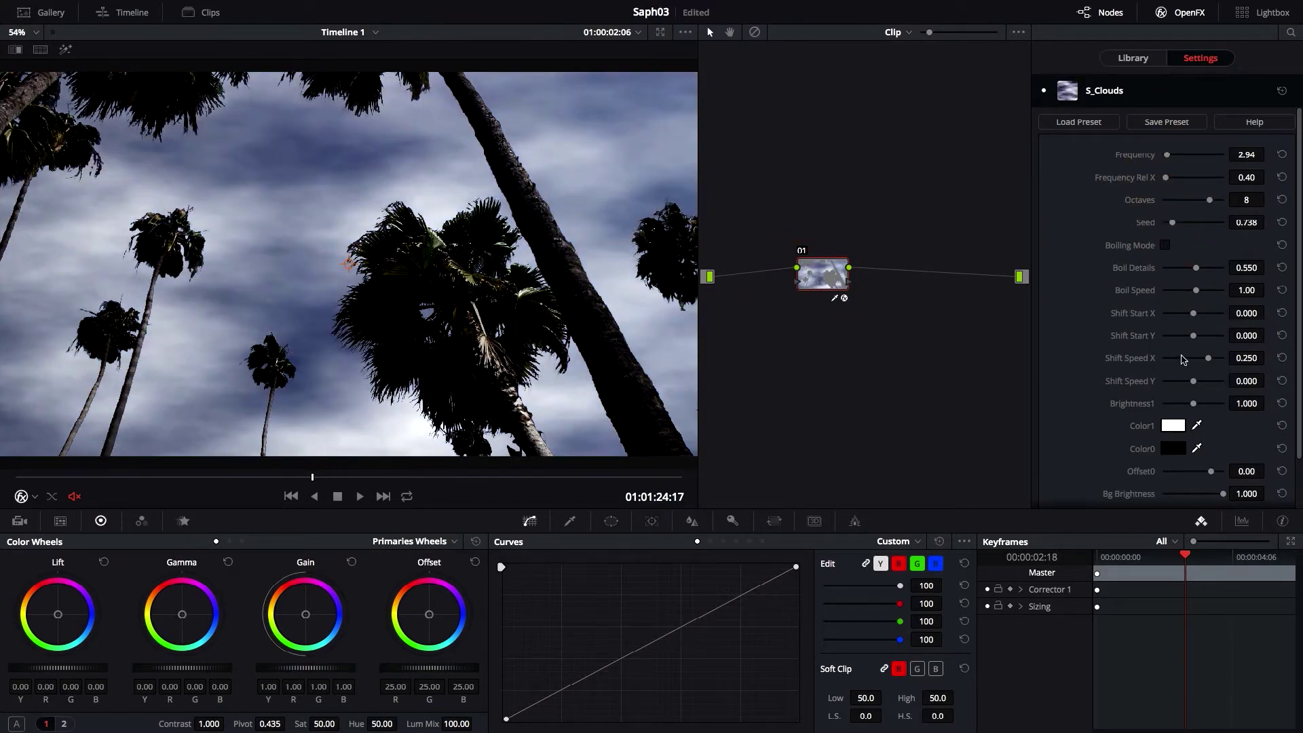
left_click(1193, 358)
key("Return")
left_click(72, 478)
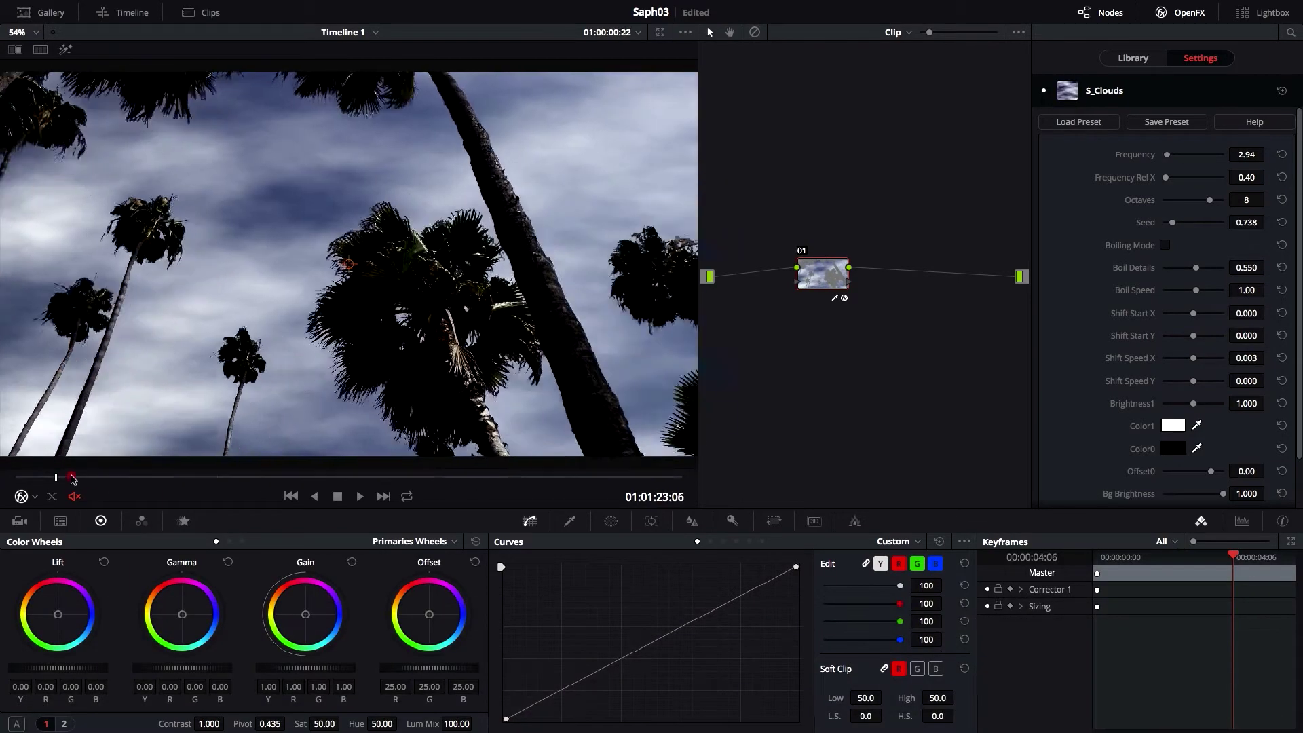
Add serial node 02 with node 01's key and darken it with Gamma -0.08, Gain 0.55, Offset 23.15 and Sat 39.40
left_click_drag(824, 273, 790, 273)
key("alt+s")
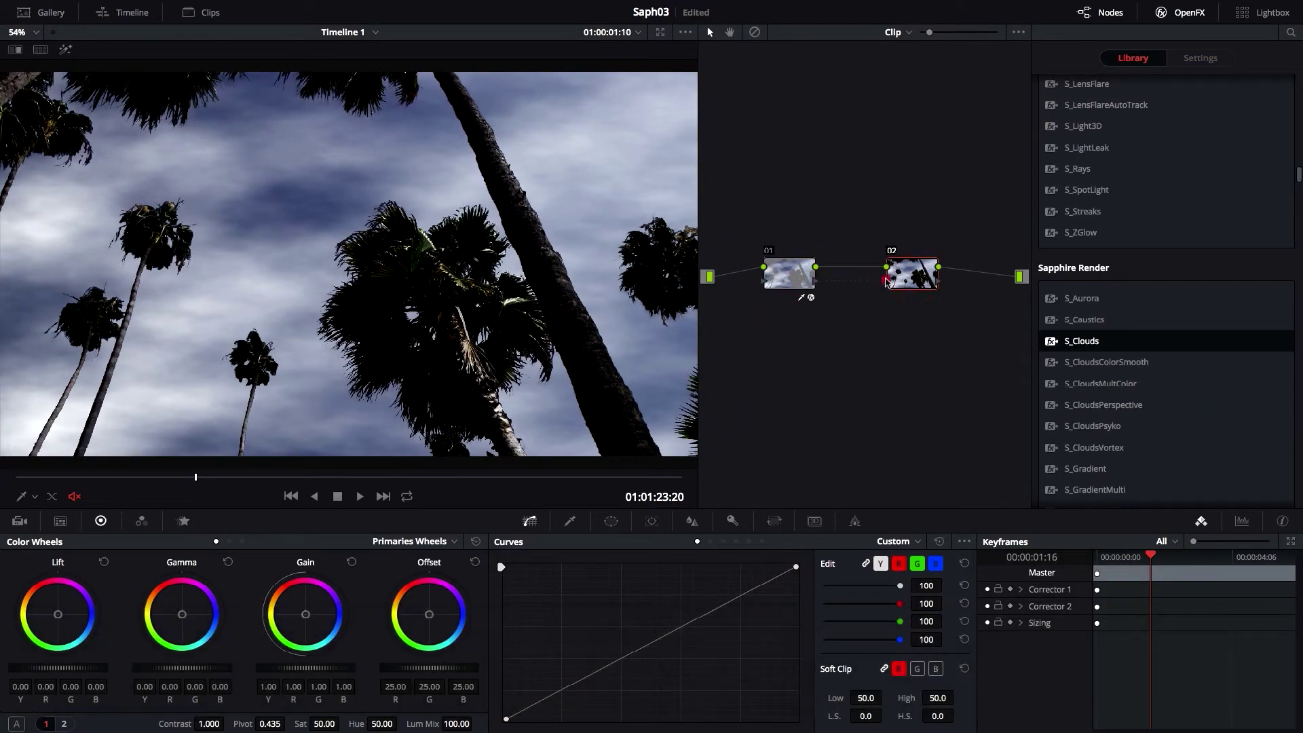
left_click_drag(913, 280, 868, 281)
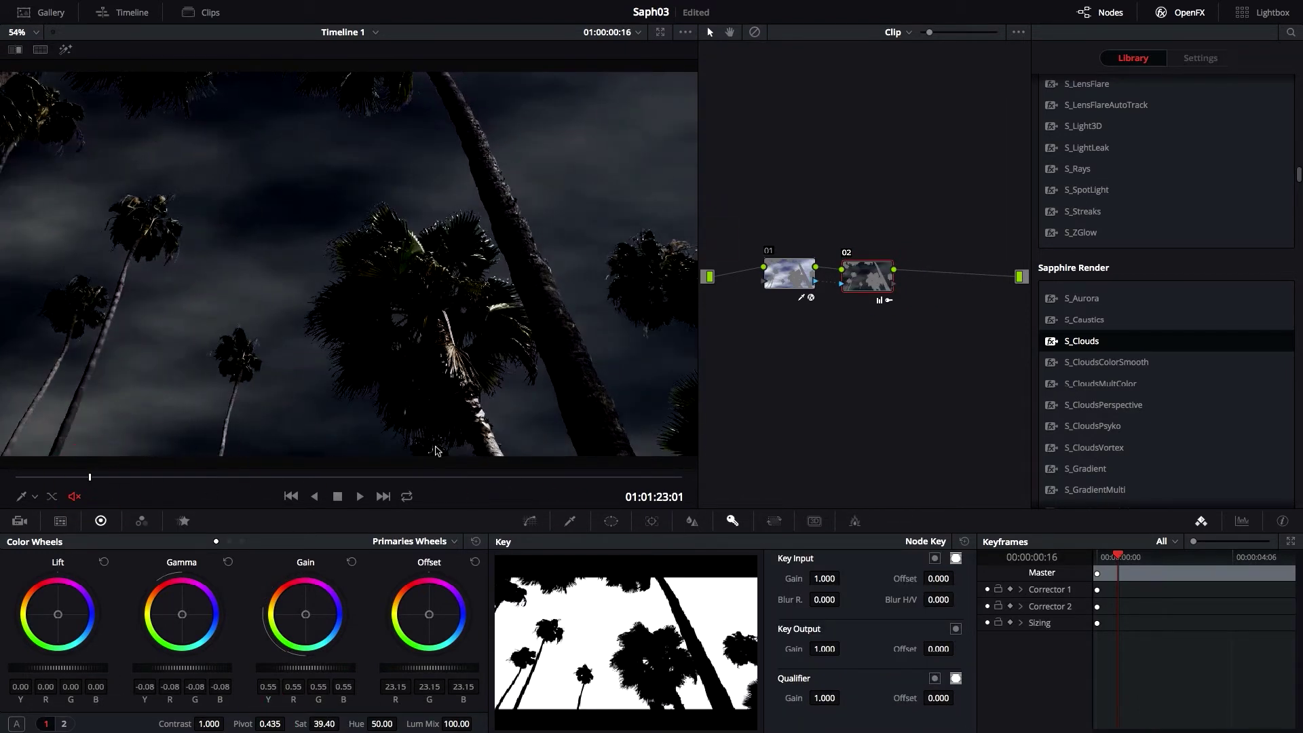
Add serial node 03 after node 02 and apply S_Zap to it
key("alt+s")
left_click_drag(921, 283, 930, 285)
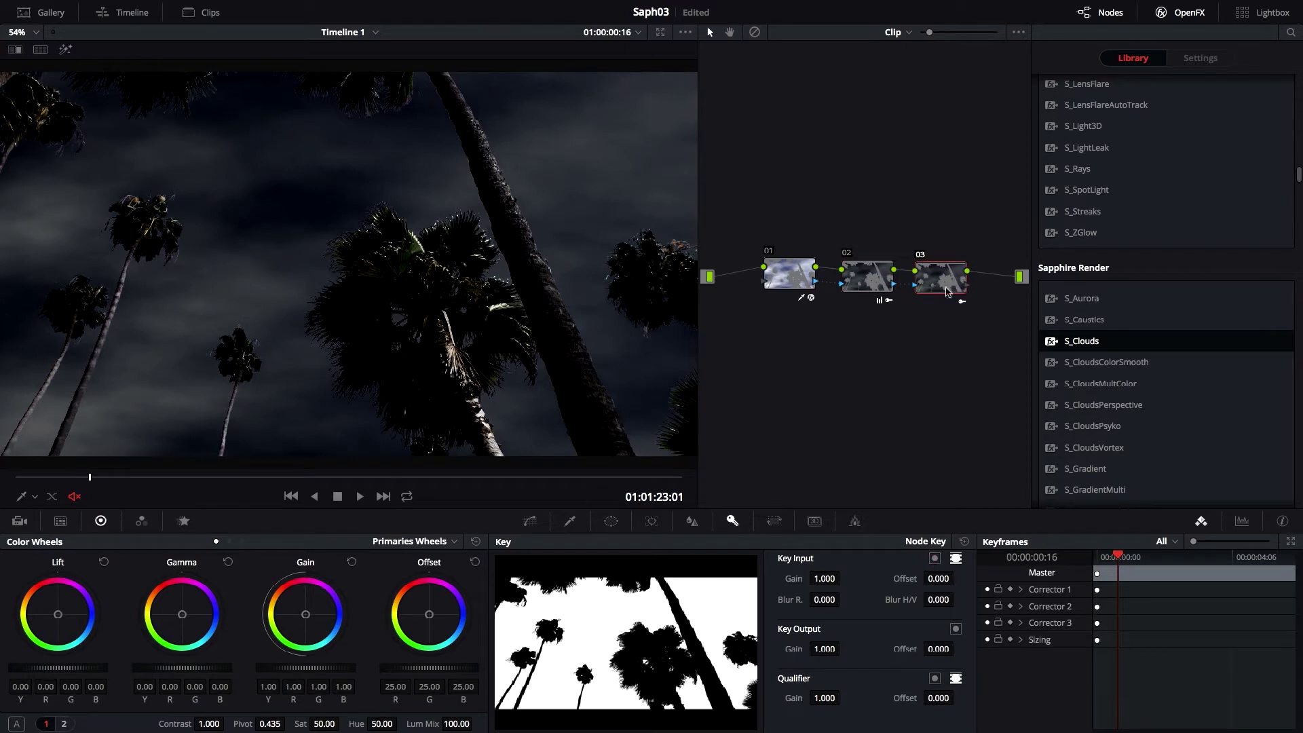
left_click_drag(1300, 178, 1301, 207)
left_click_drag(1075, 230, 940, 278)
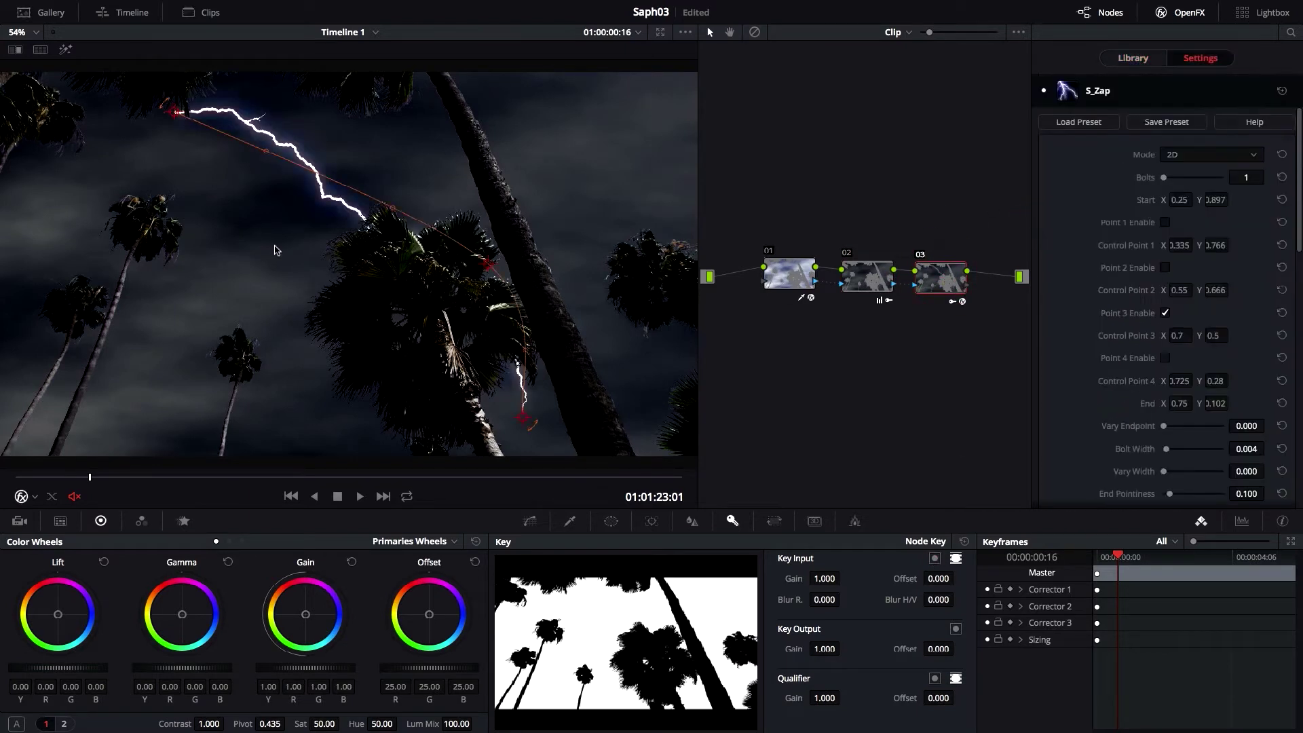
Shape the lightning with Control Point 3 at 0.472, 0.340, Control Point 2 at 0.409, 0.606 and End at 0.776, 0.073, and scrub to 01:01:24:16
left_click_drag(408, 292, 329, 325)
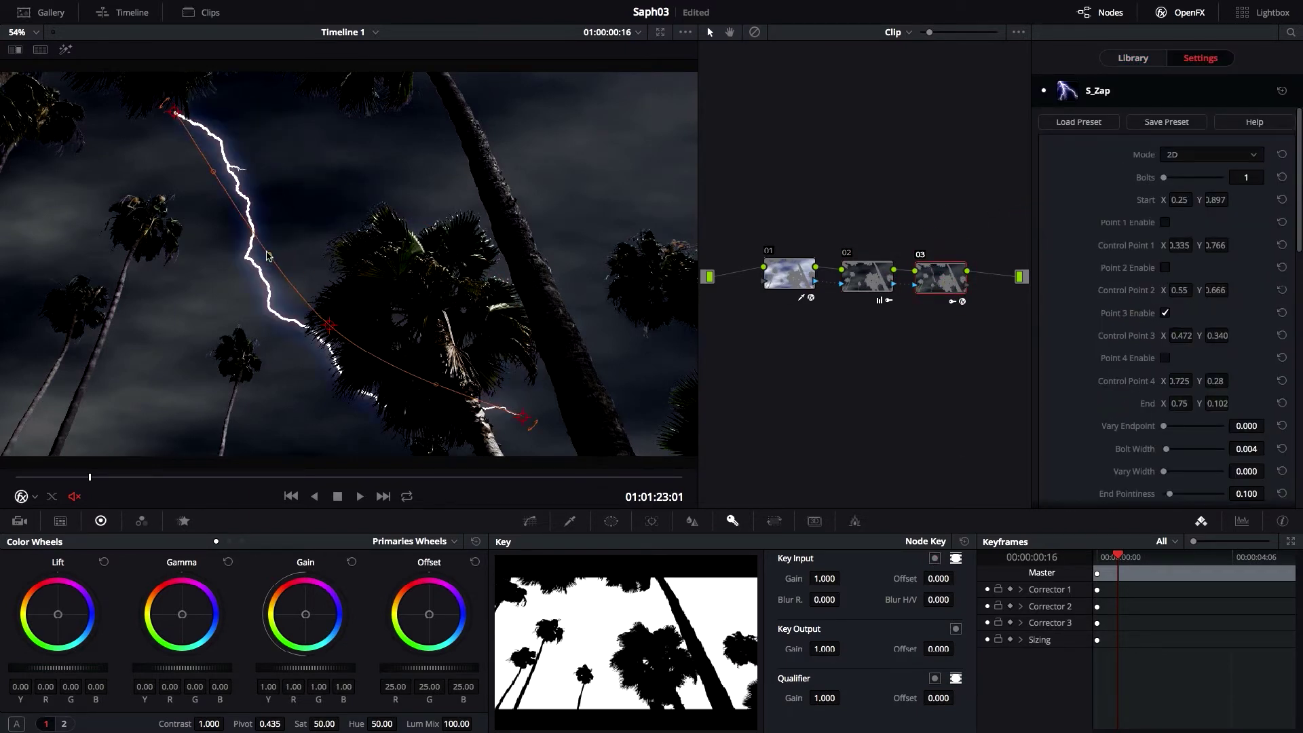
left_click_drag(268, 256, 285, 222)
left_click_drag(532, 424, 549, 435)
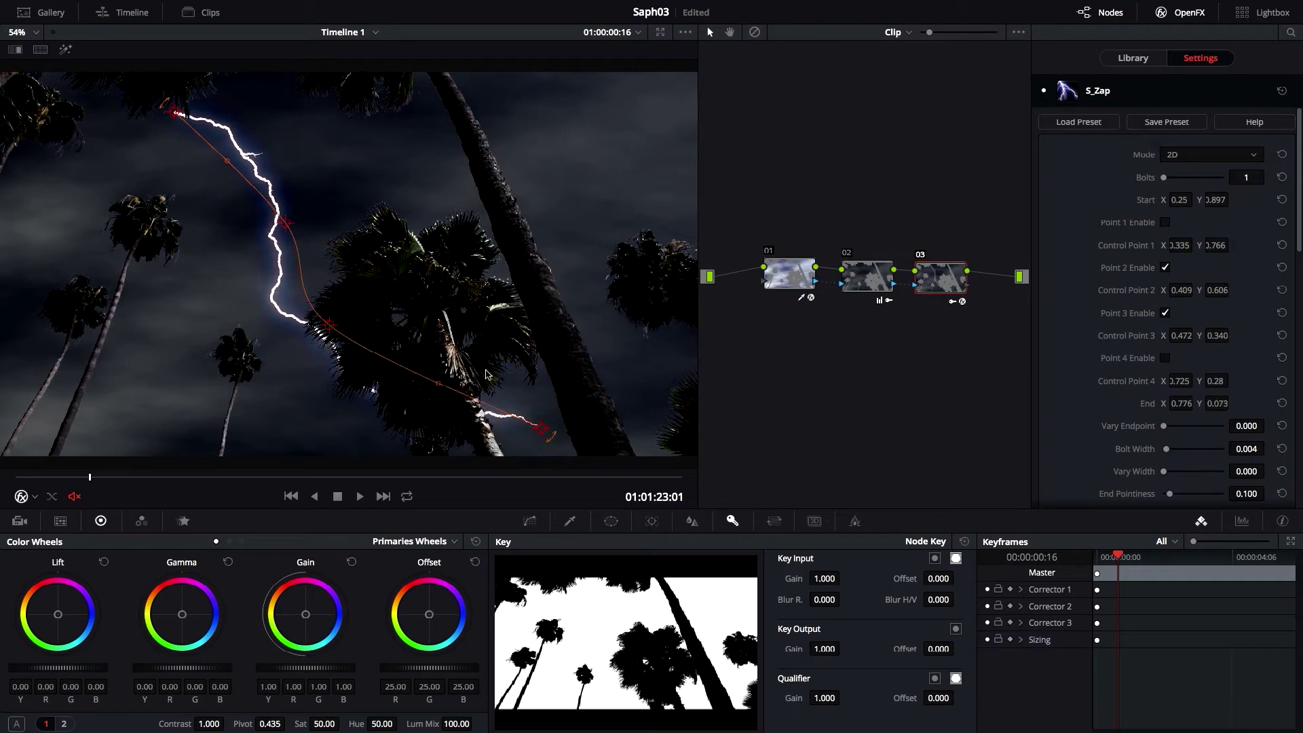
left_click_drag(90, 479, 307, 473)
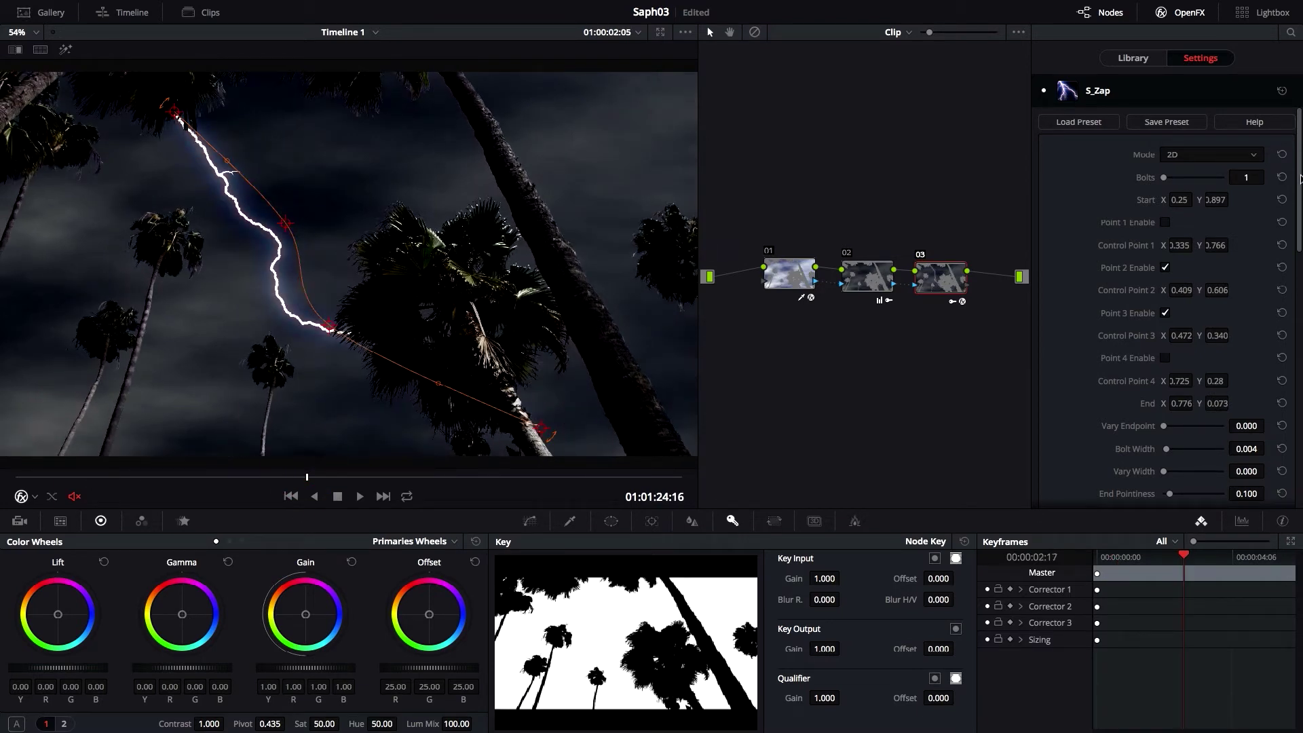
Increase the number of S_Zap bolts and set the Bolt Width to 0.002
left_click_drag(1164, 178, 1168, 181)
scroll(1177, 265, "down", 3)
double_click(1246, 338)
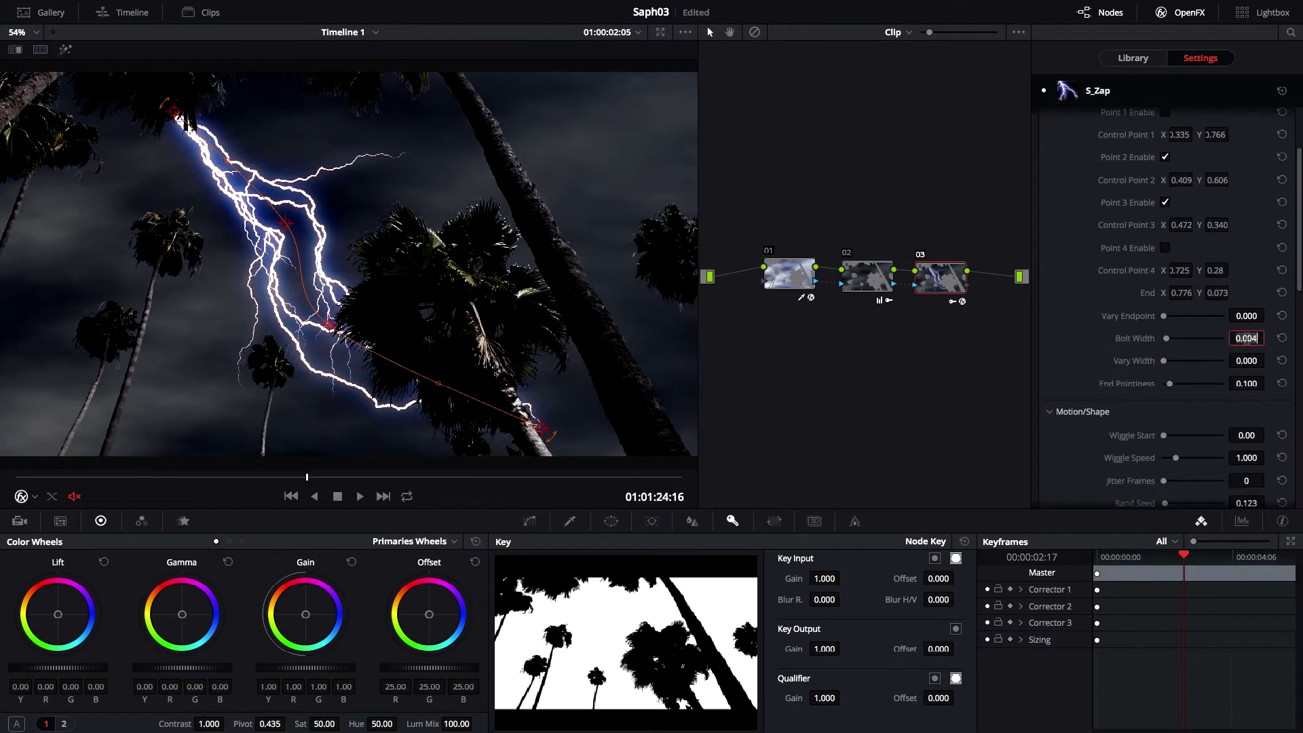
type("0.002")
key("Return")
Enable S_Zap motion blur with a Shutter Angle of 90 and scrub back to 01:01:22:13
left_click_drag(1298, 281, 1297, 495)
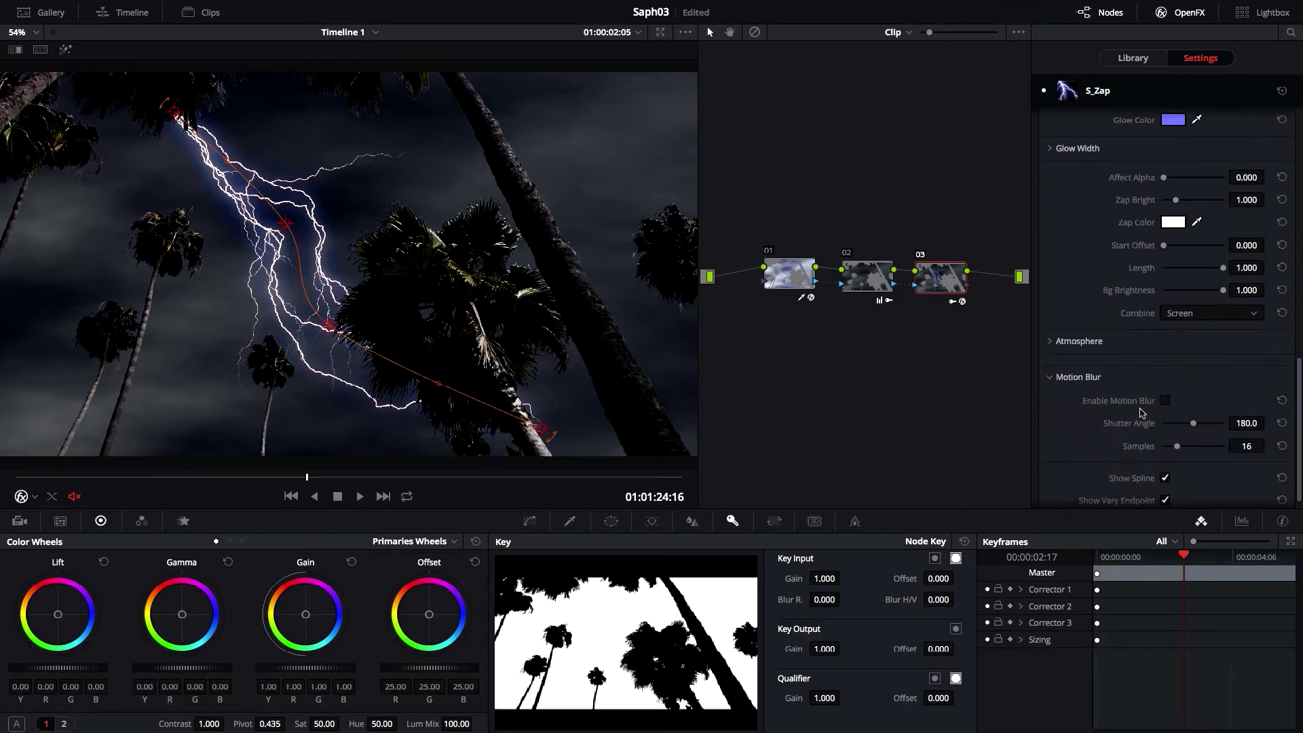
type("90")
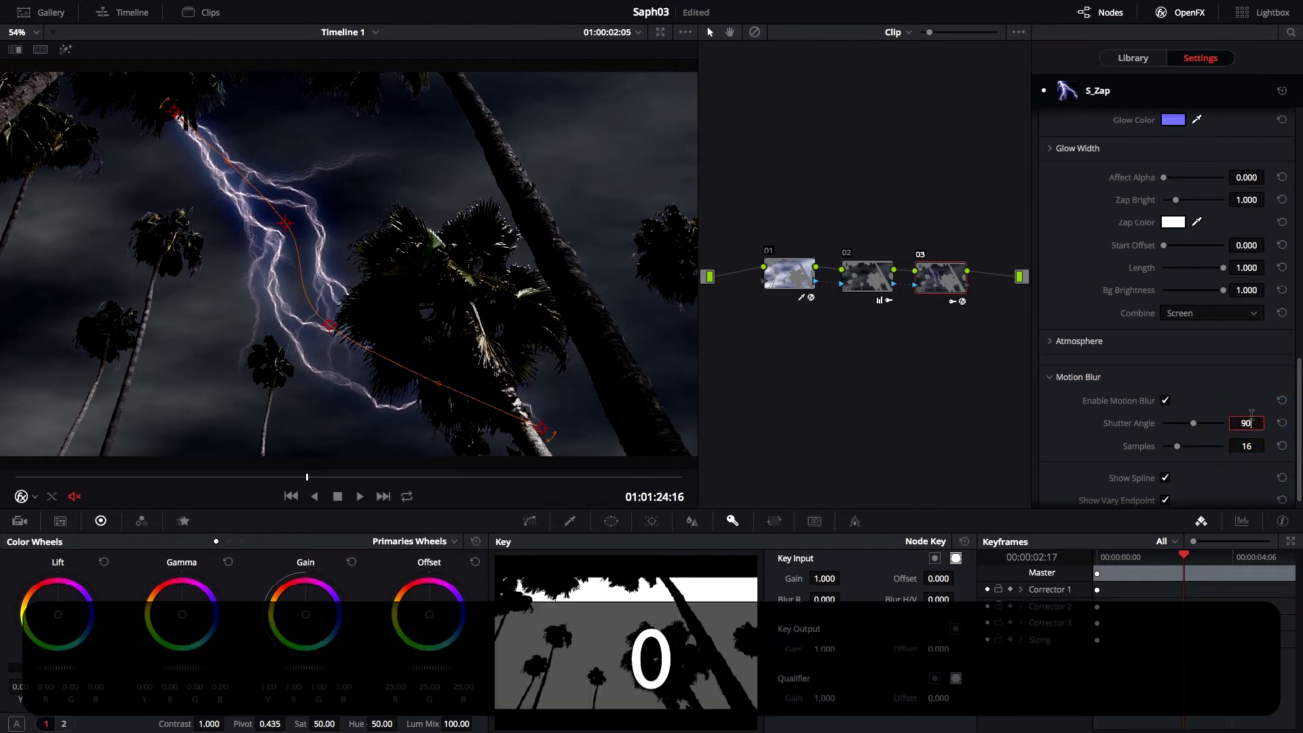
key("Return")
left_click(137, 470)
left_click_drag(137, 470, 23, 459)
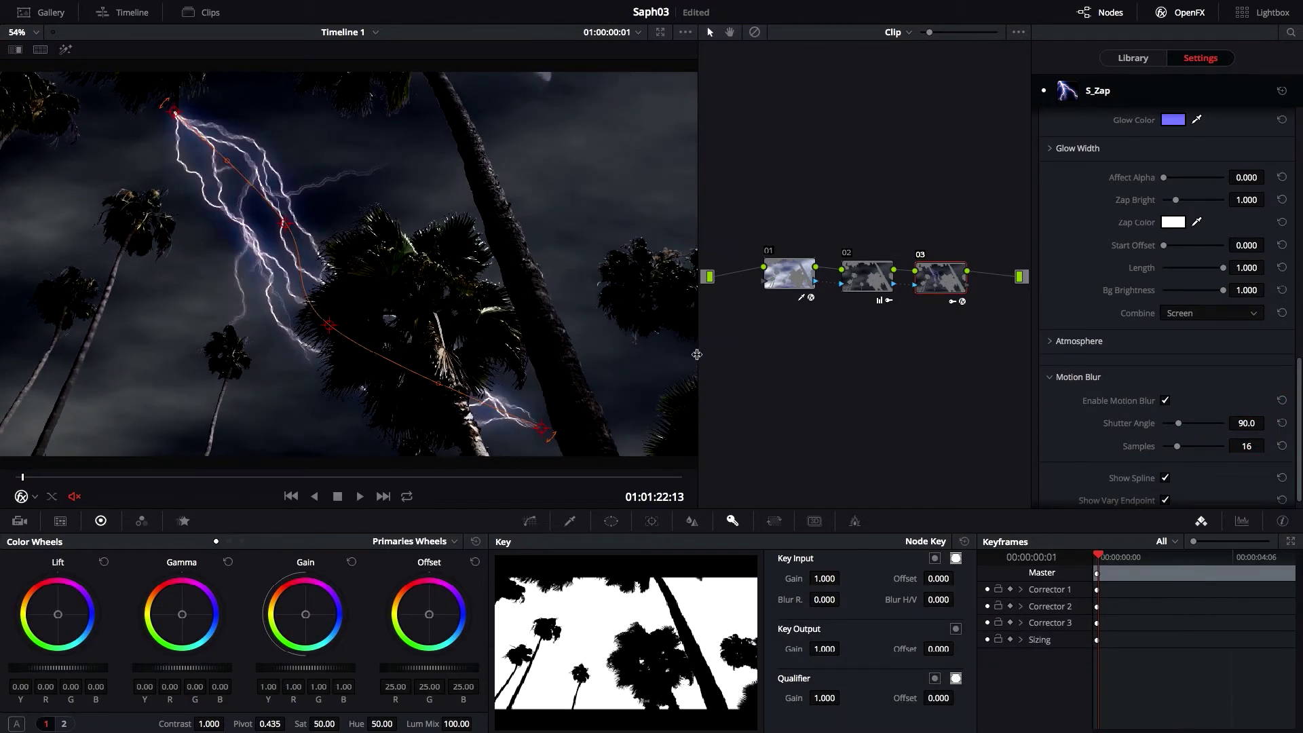
Rearrange the three nodes, delete nodes 02 and 03, and move node 01 to the middle of the graph
left_click_drag(800, 286, 772, 279)
left_click_drag(860, 277, 845, 274)
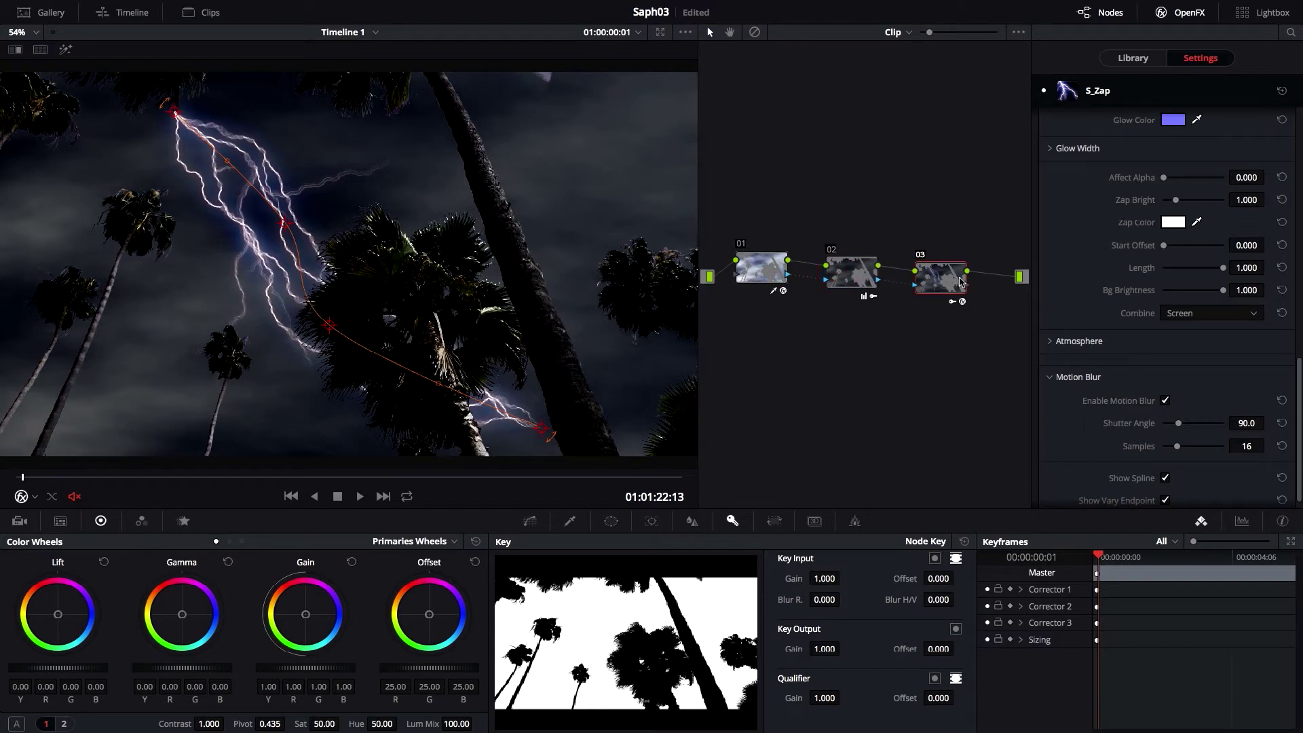
left_click_drag(959, 280, 937, 275)
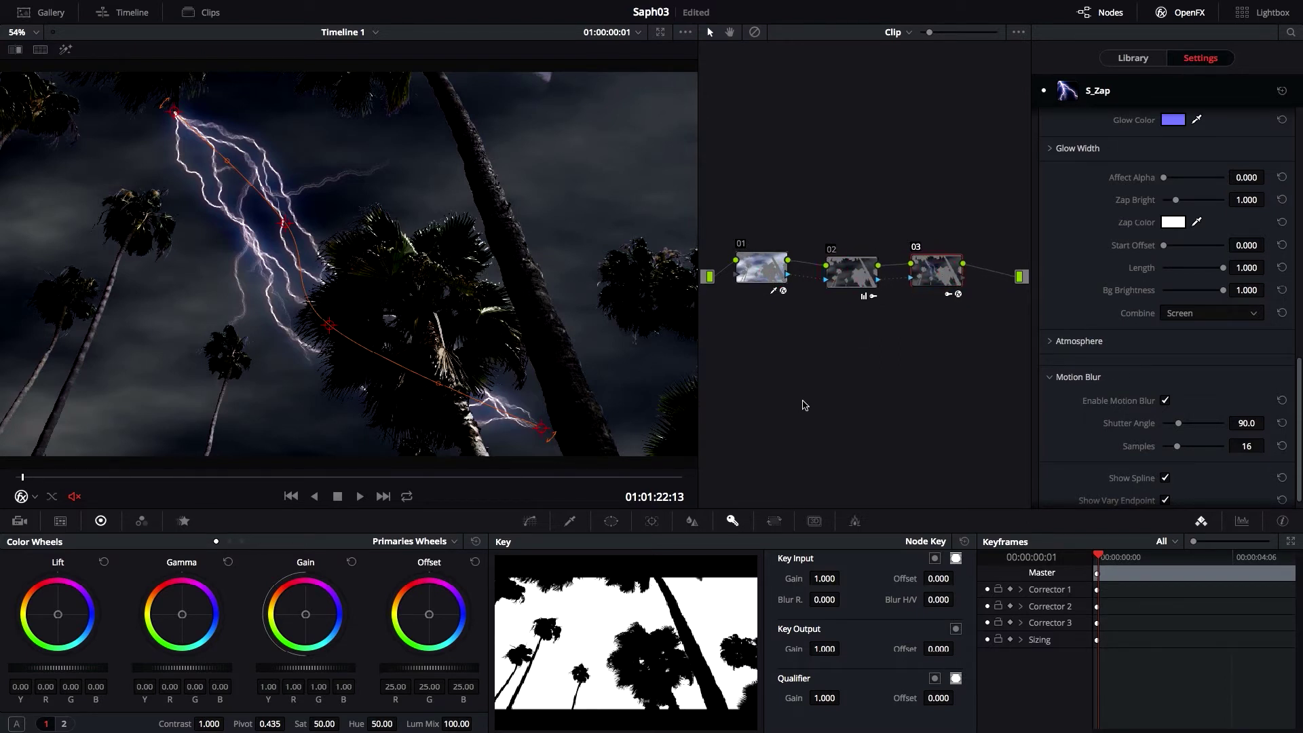
left_click_drag(821, 201, 940, 349)
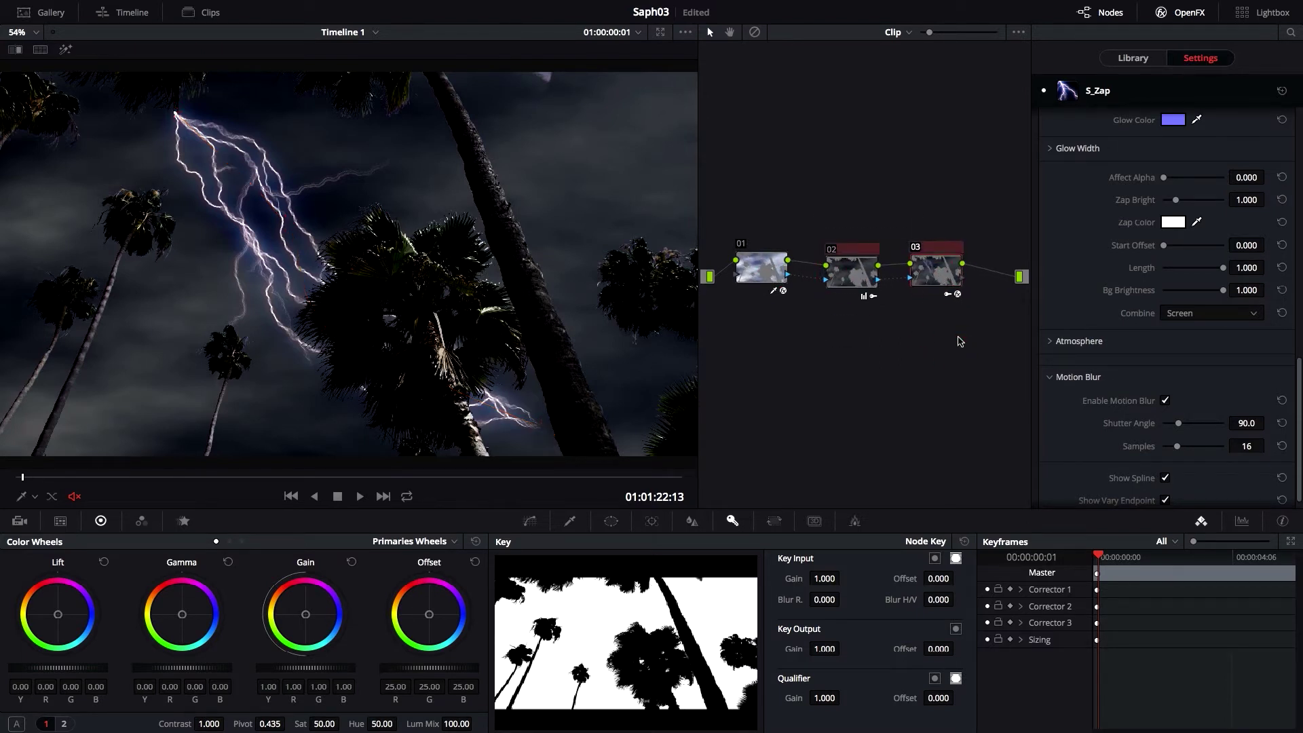
key("BackSpace")
left_click_drag(765, 277, 858, 292)
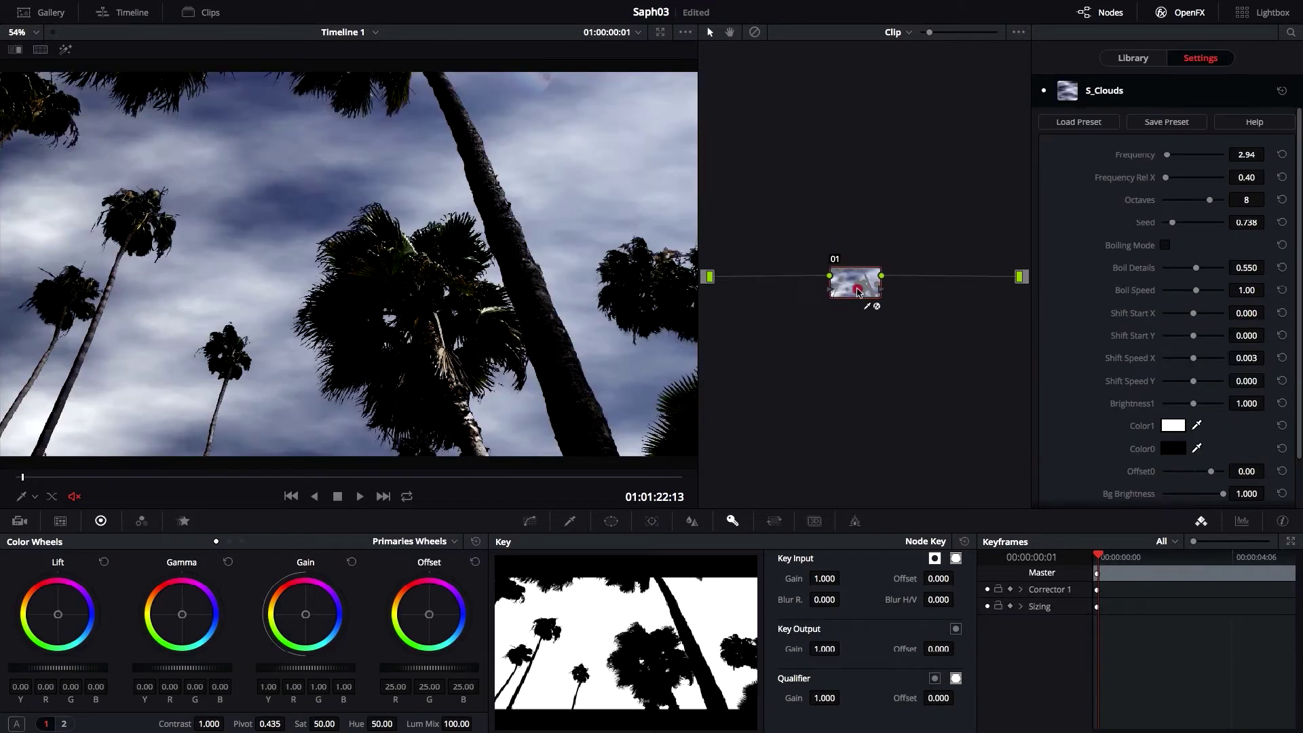
Replace S_Clouds on node 01 with S_Effect from Sapphire Builder and open it in the Effect Builder
left_click(1145, 58)
left_click_drag(1298, 207, 1300, 136)
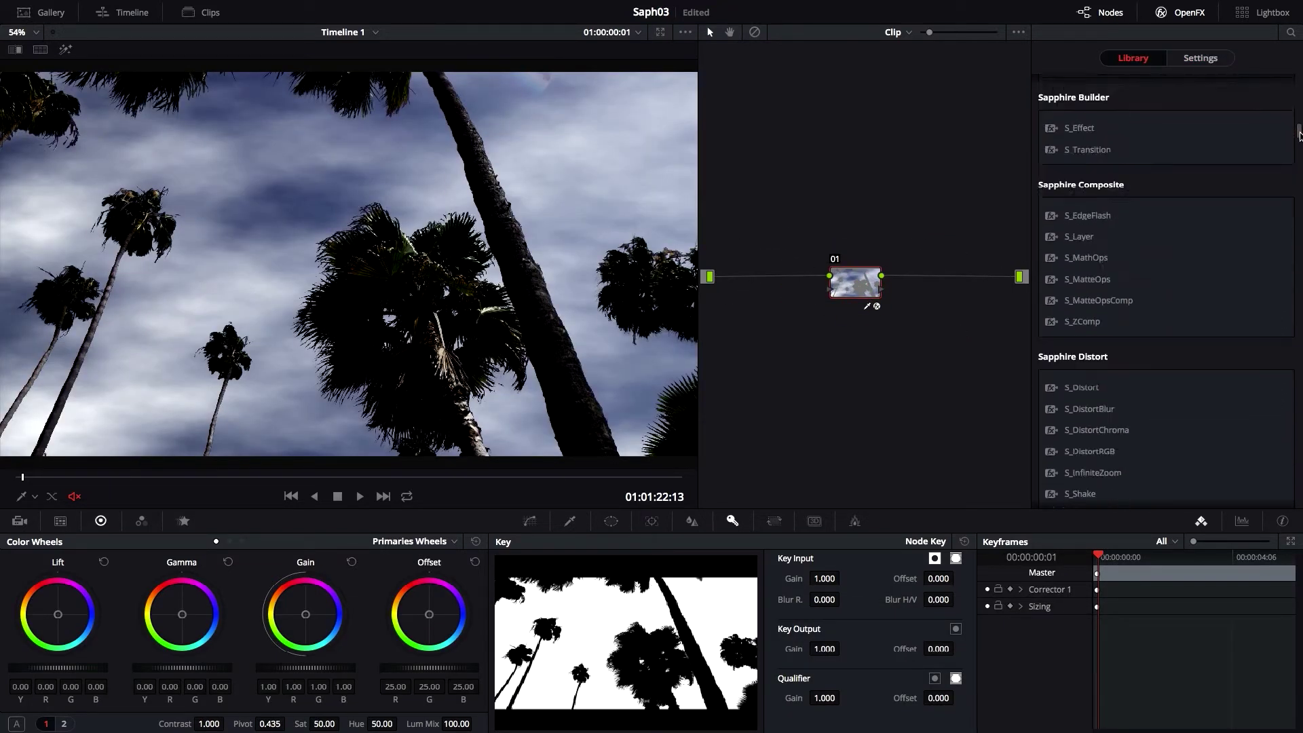
scroll(1086, 275, "up", 3)
left_click_drag(1086, 331, 857, 285)
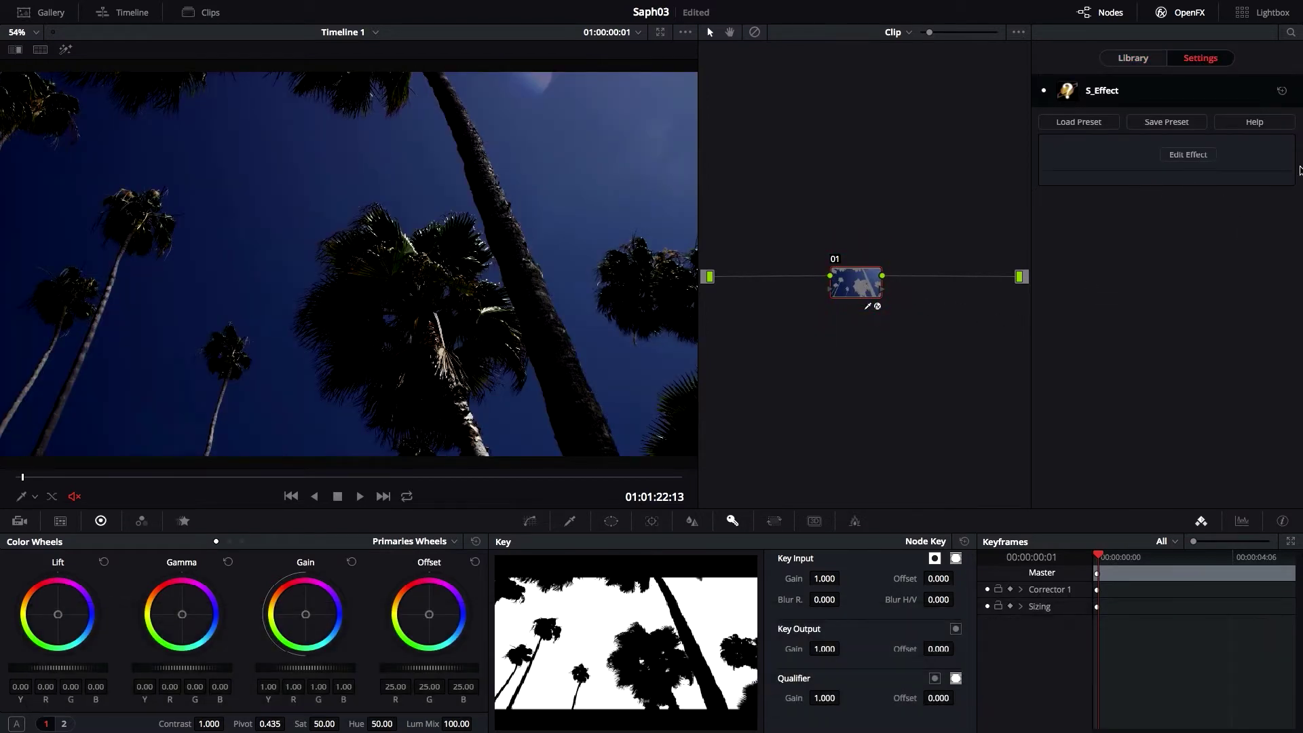
left_click(1189, 155)
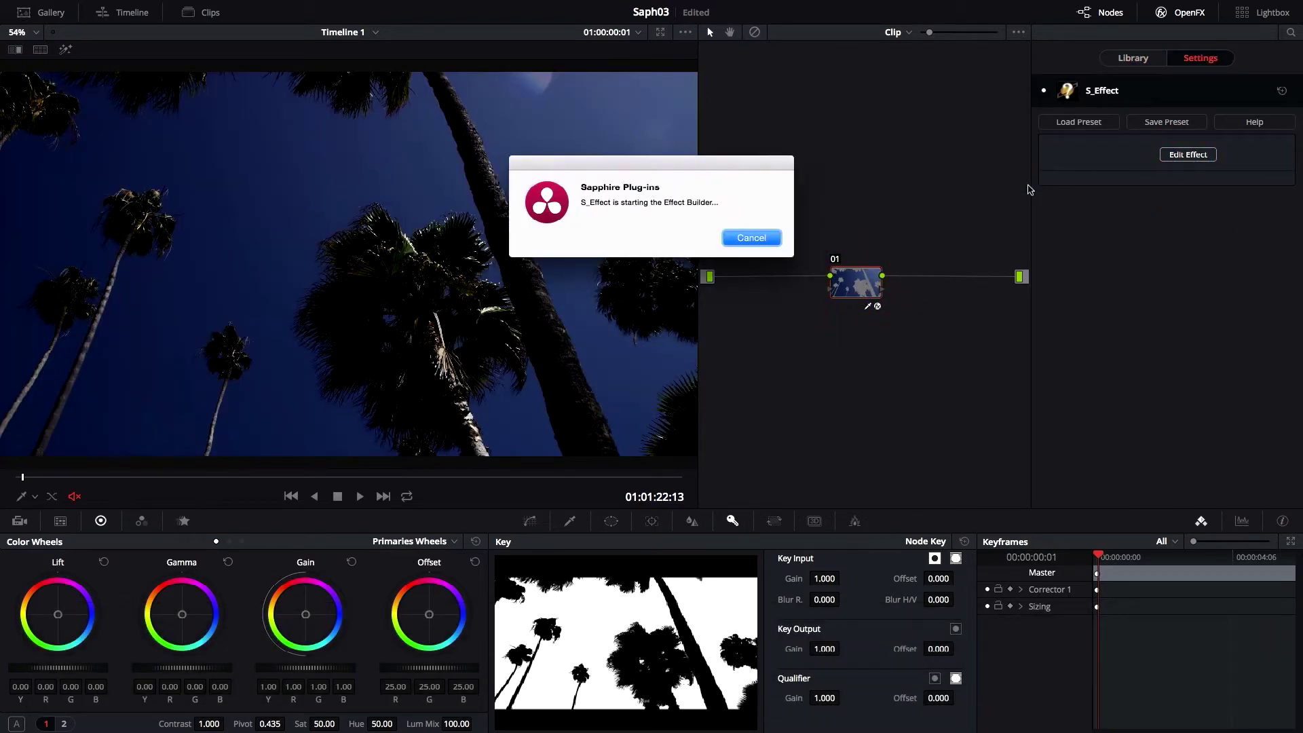
Insert a Clouds node after Source, set its Frequency to 3.124, and expose only its Frequency and Shift Speed parameters
left_click_drag(167, 112, 155, 291)
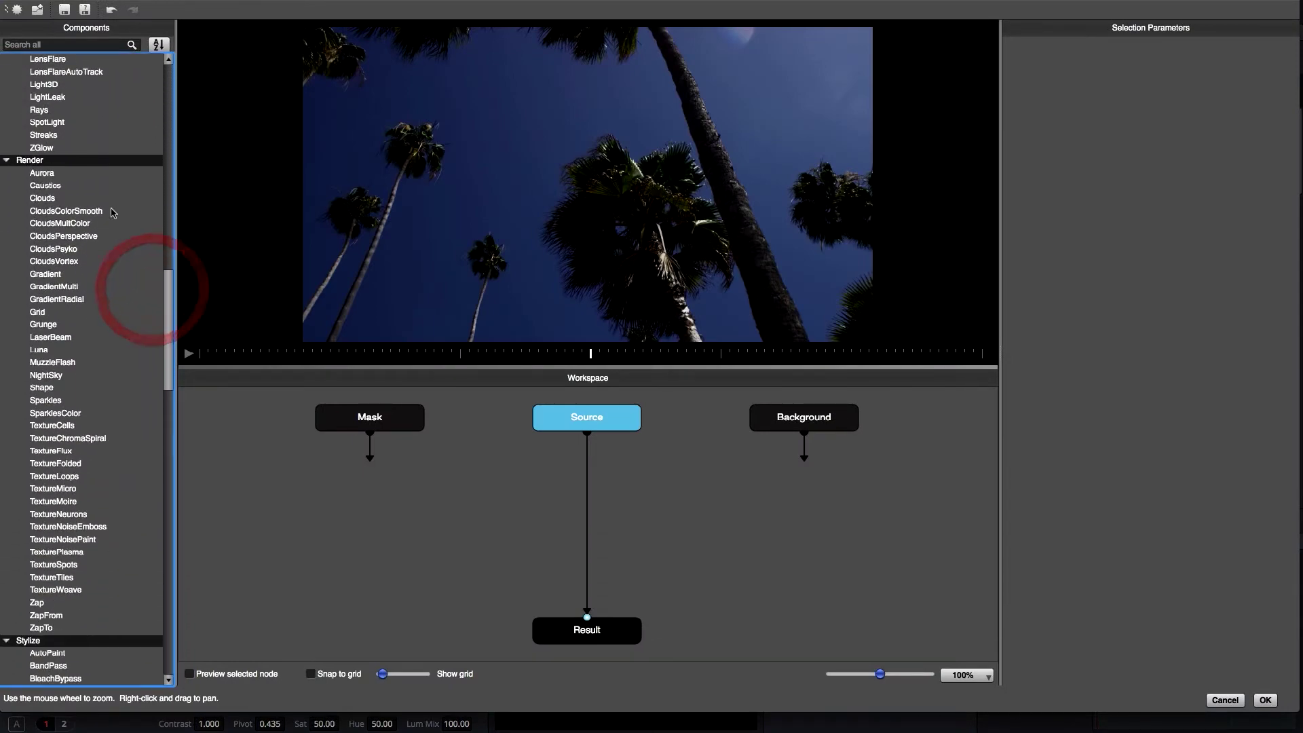
left_click_drag(42, 198, 596, 448)
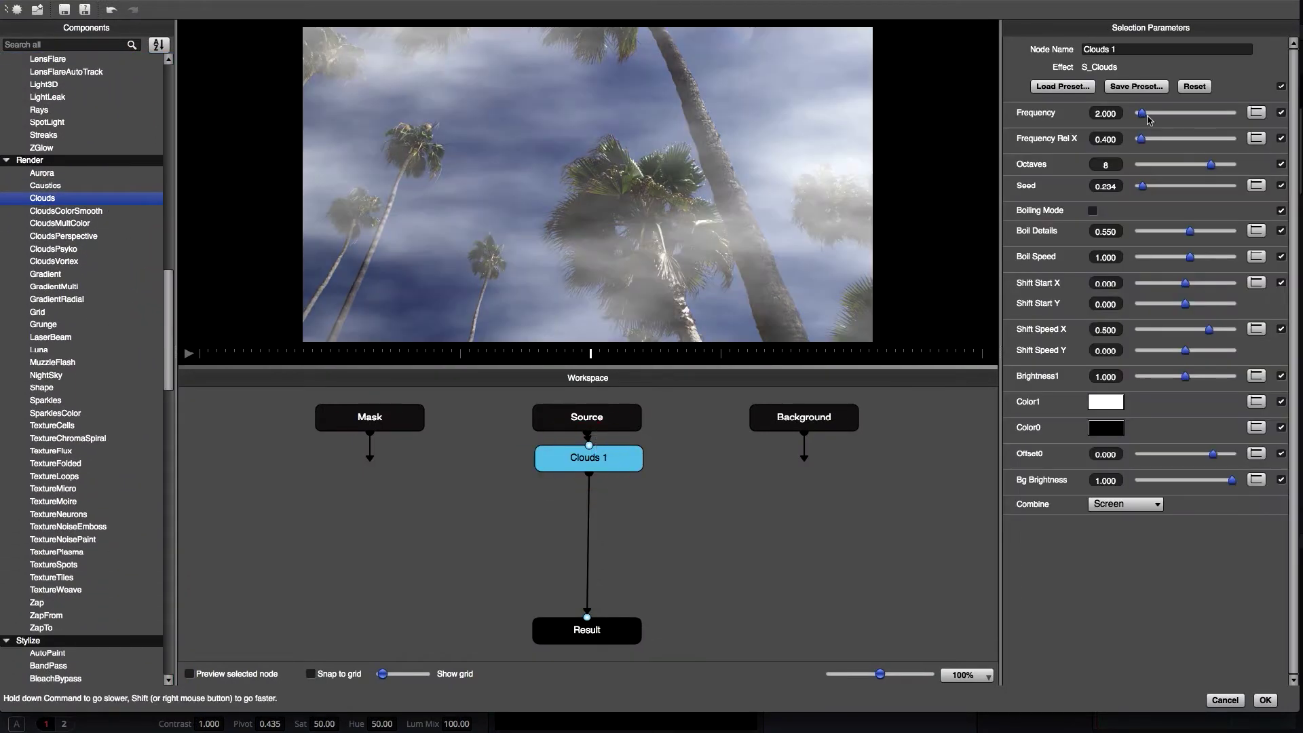
left_click_drag(1148, 119, 1150, 119)
left_click(1282, 88)
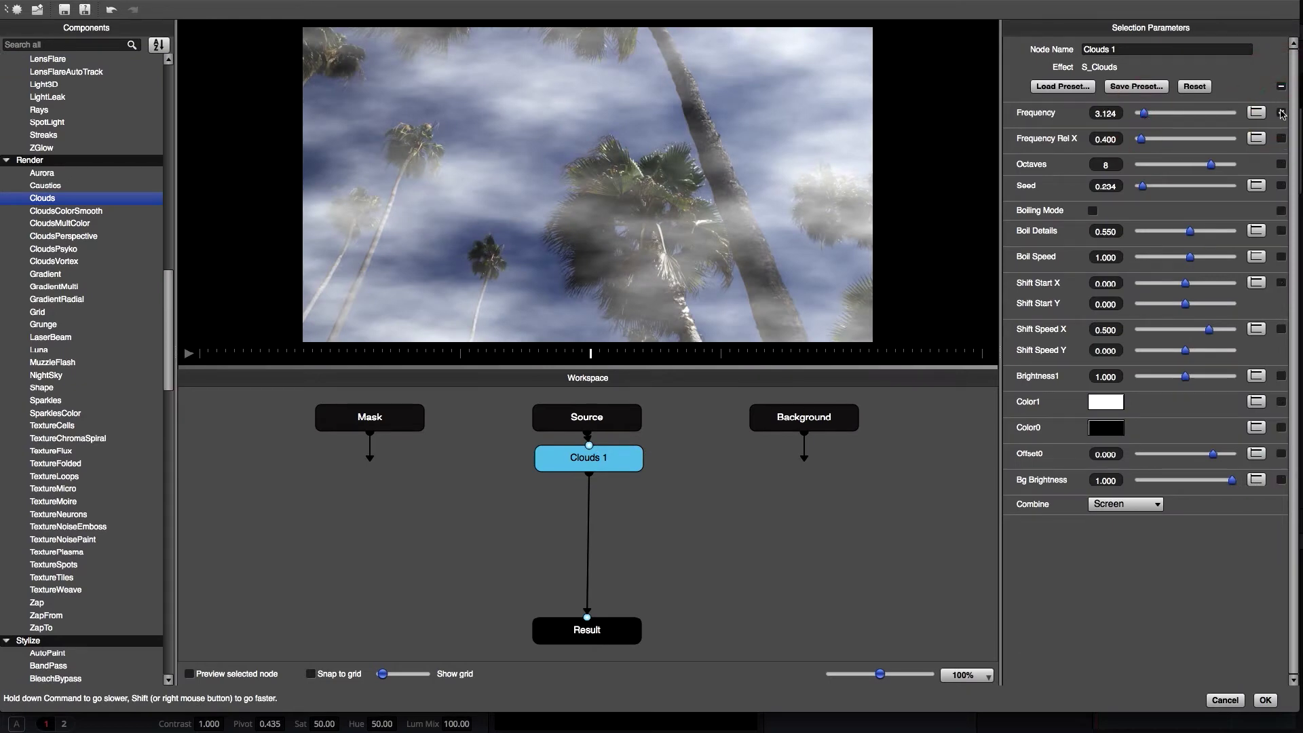
Insert a Gamma node at 0.369 and a Zap node after Clouds, exposing only Gamma and Bolts, and save the effect
left_click_drag(168, 278, 172, 96)
left_click_drag(44, 109, 588, 514)
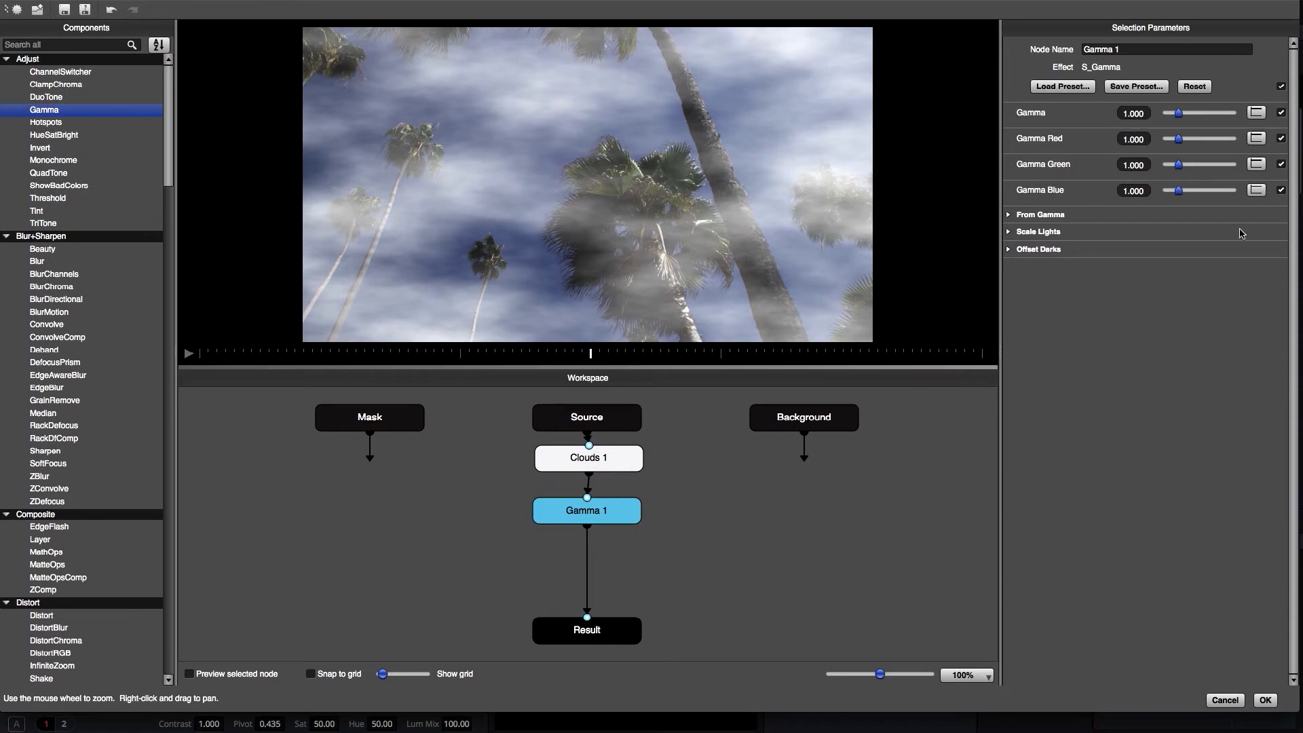
left_click_drag(1178, 114, 1174, 117)
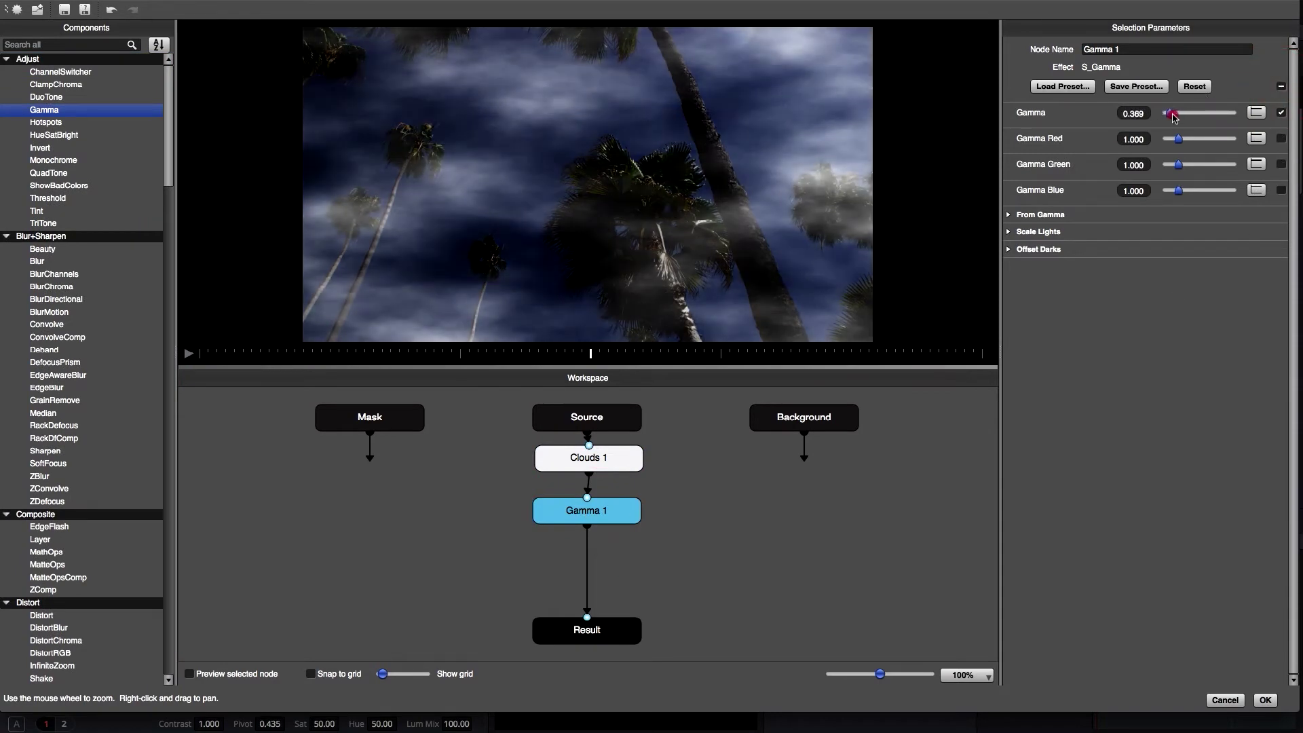
left_click_drag(170, 128, 160, 386)
left_click_drag(36, 349, 589, 545)
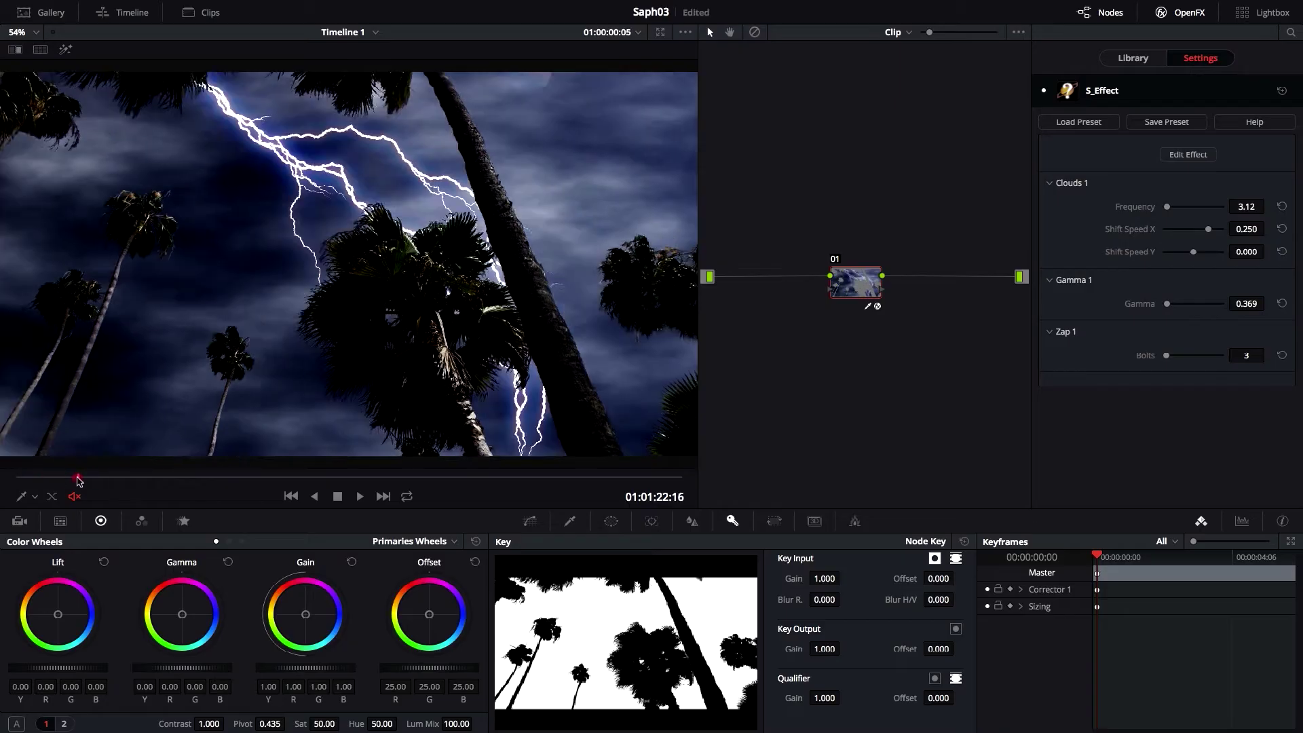
Scrub the palm clip to 01:01:25:15, raise the effect's Clouds Frequency to 4.64, and adjust its Gamma
left_click_drag(1167, 207, 1165, 207)
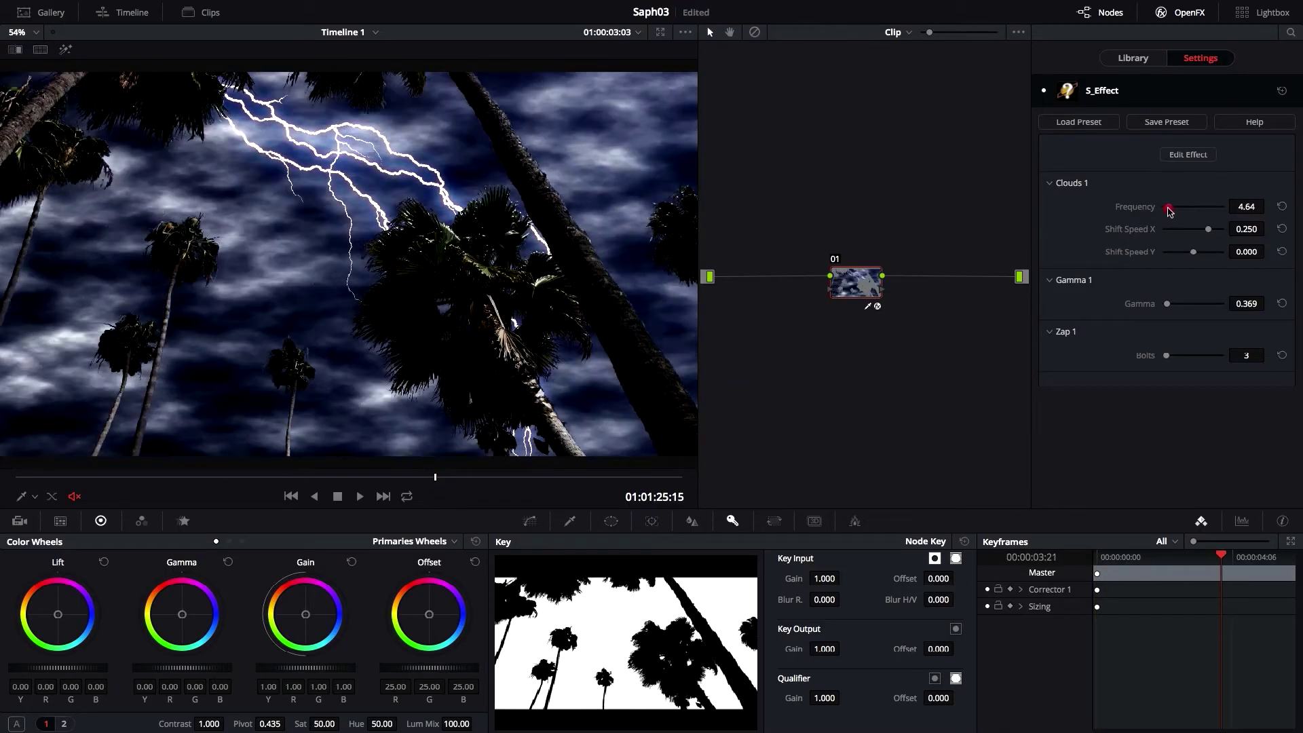
left_click_drag(1167, 303, 1170, 310)
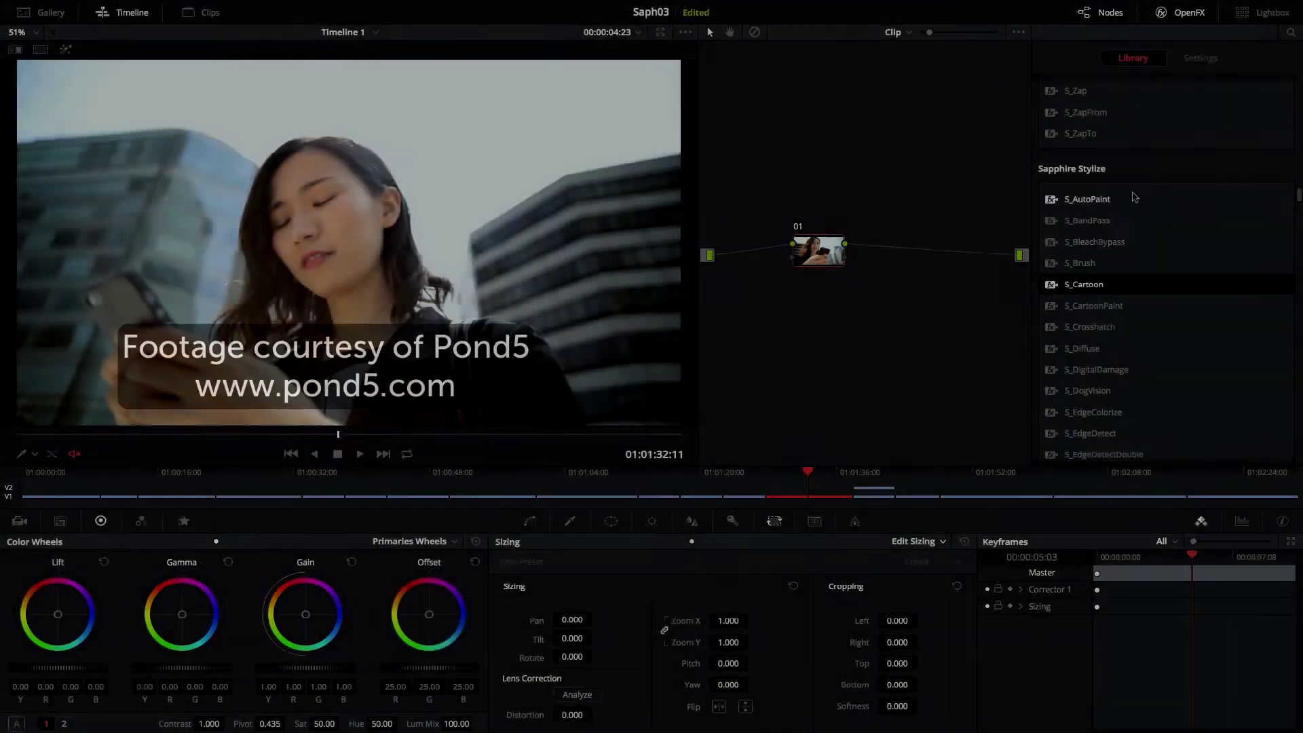
Apply S_AutoPaint from Sapphire Stylize to node 01 of the clip of the woman with the phone
left_click_drag(1132, 198, 834, 252)
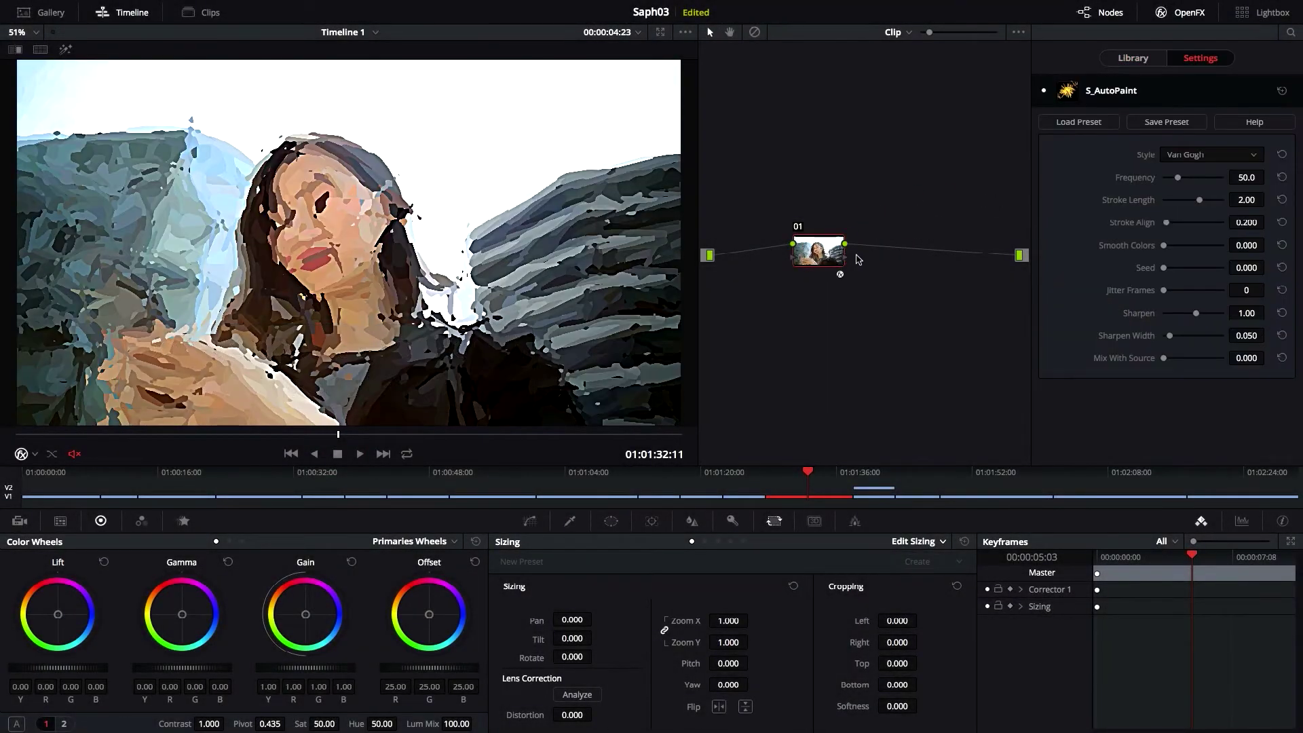
Preview the Hairy Paint style of S_AutoPaint, switch the style to Pointalize, set Frequency to 44.1, and scrub the clip to 01:01:34:11
left_click(1193, 155)
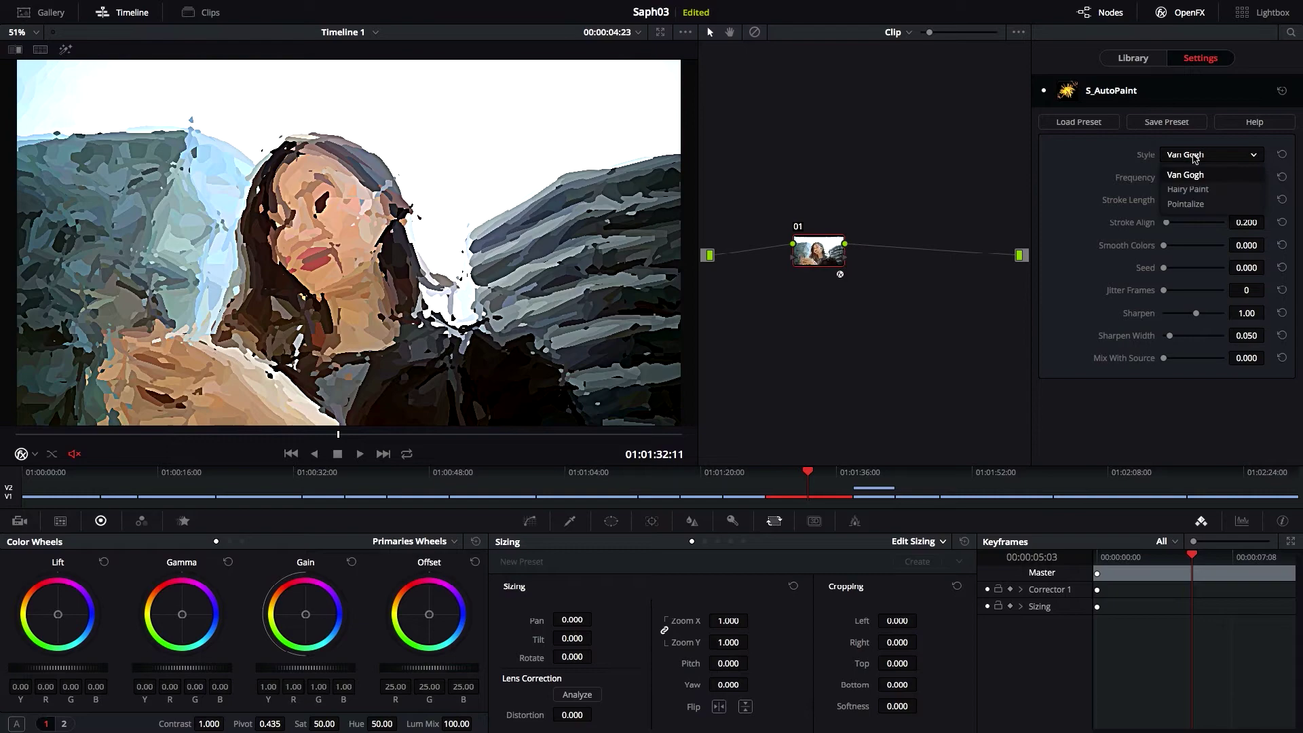
left_click(1188, 189)
left_click_drag(191, 435, 434, 434)
left_click(1200, 156)
left_click(1193, 197)
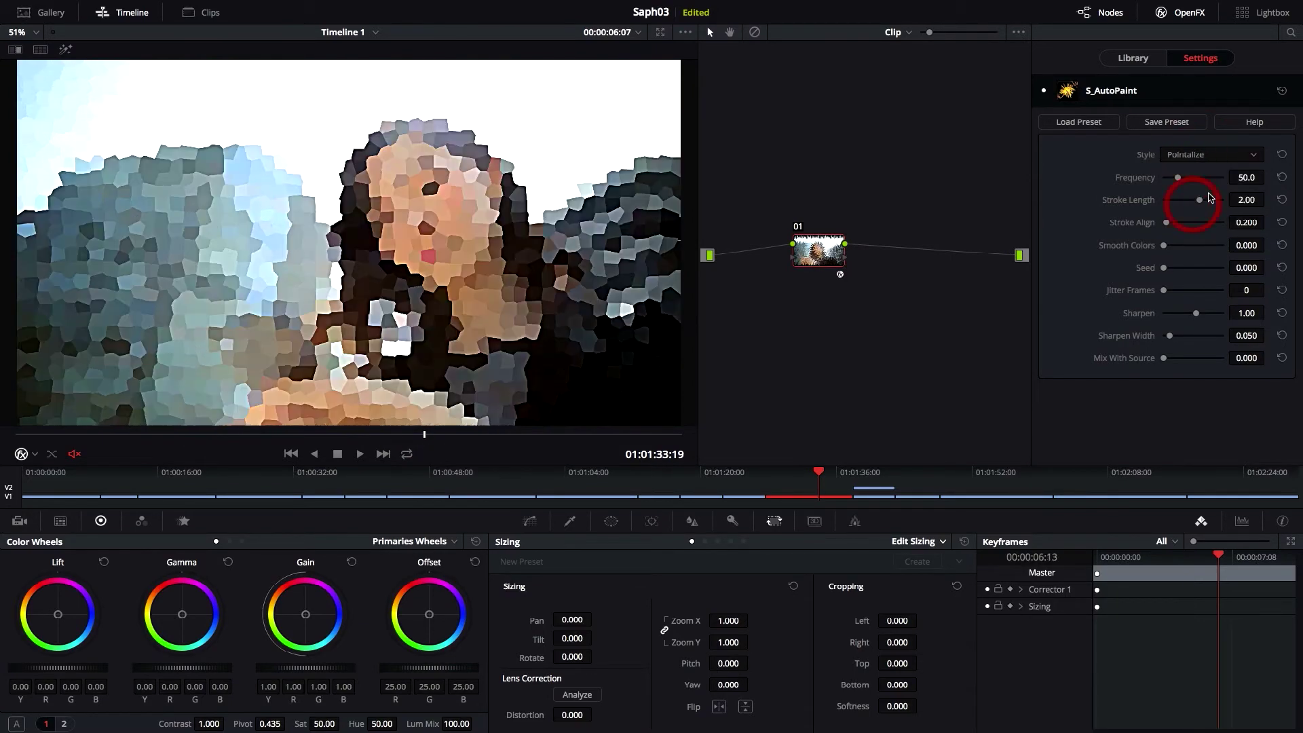
left_click_drag(1178, 178, 1176, 178)
left_click_drag(279, 433, 475, 419)
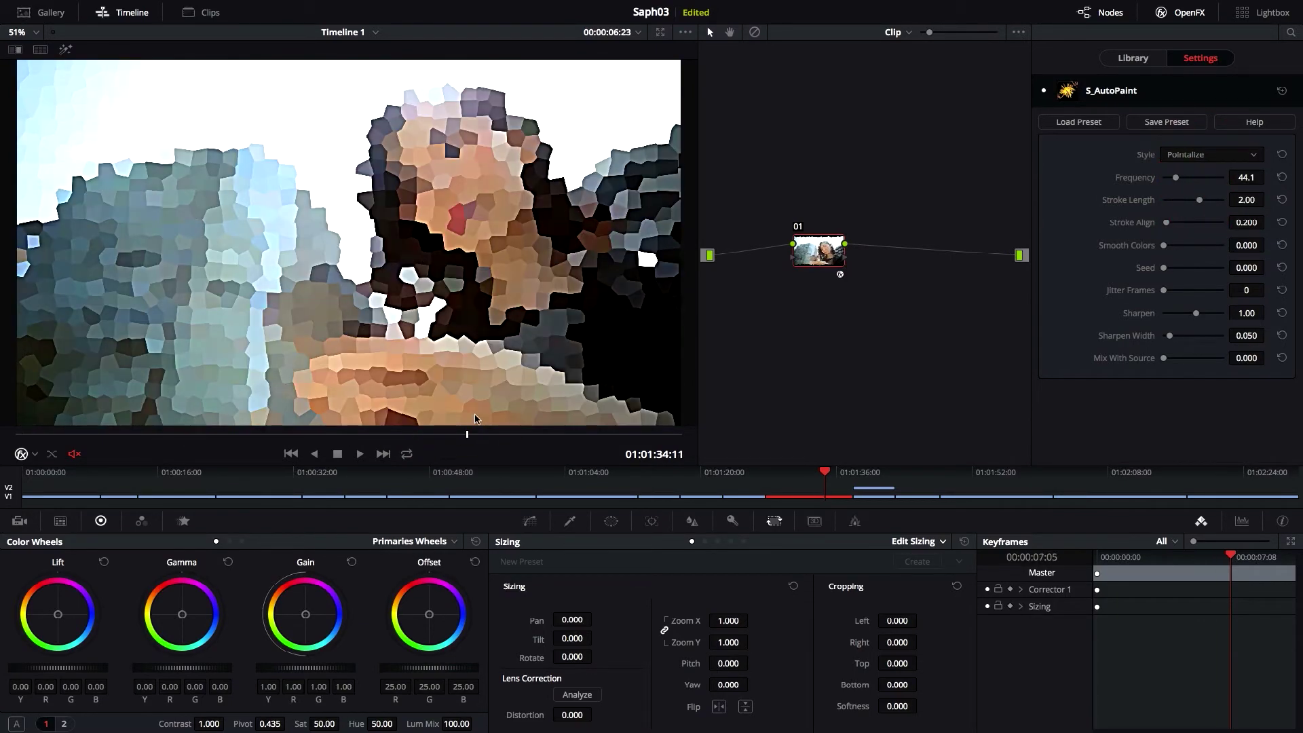
Replace the effect on node 01 with S_FilmEffect, choosing Kodak 5246 as Neg Film and Kodak 5285 Rev as Print Film
left_click(1133, 58)
scroll(1167, 272, "down", 5)
left_click_drag(1184, 303, 819, 253)
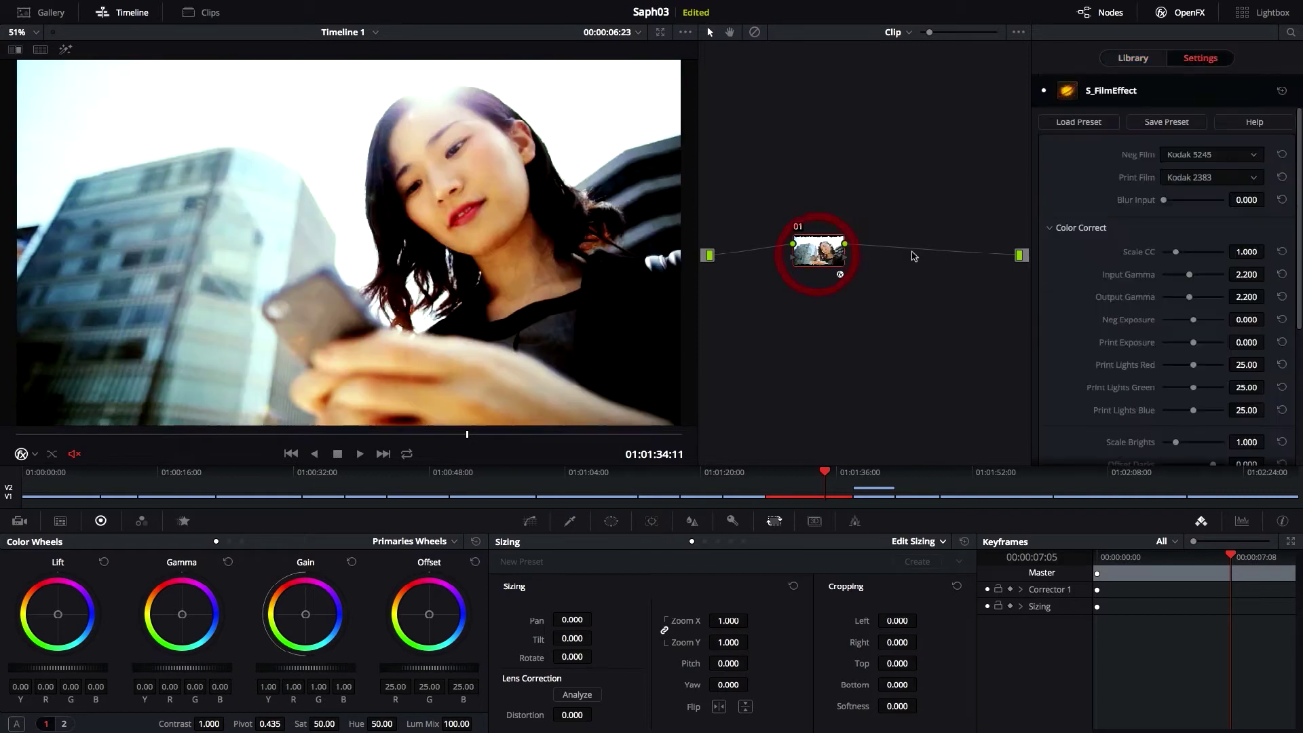
left_click(1212, 155)
left_click(1195, 178)
left_click(1211, 177)
left_click(1205, 237)
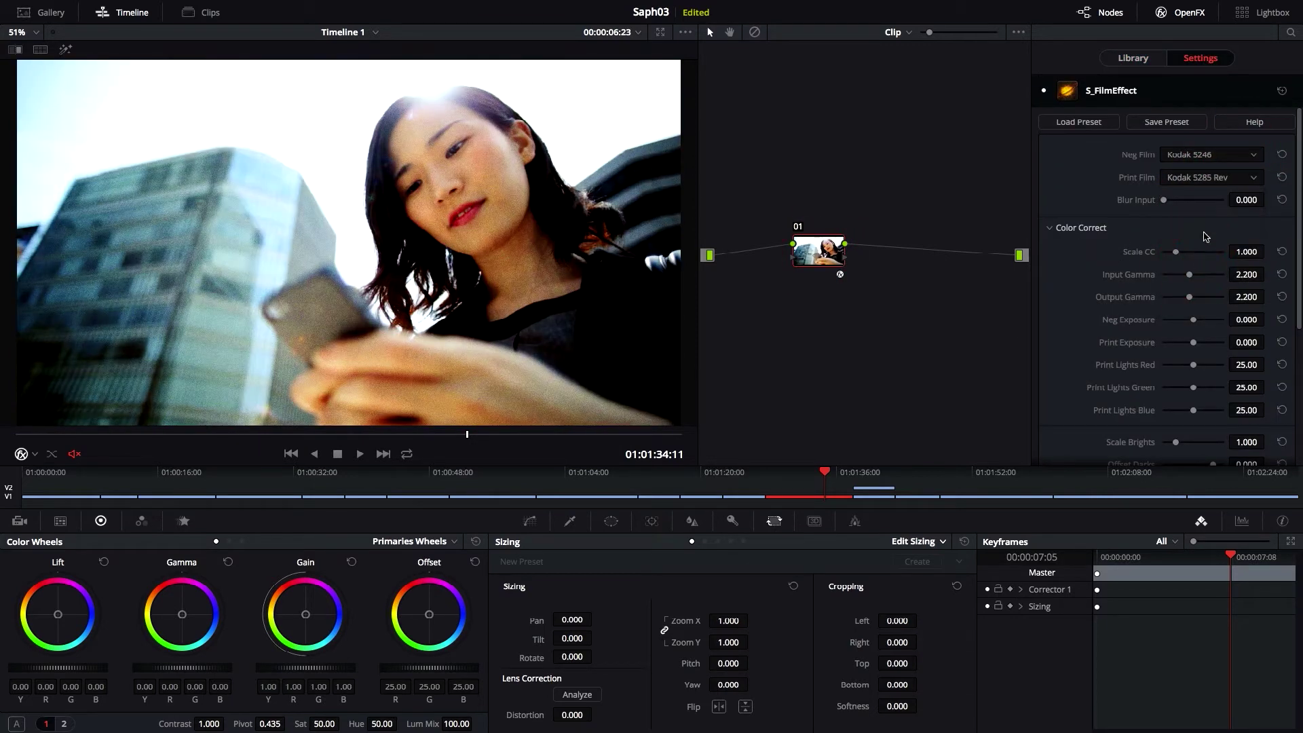
Set the film effect's Scale CC to 2.330, Grain Amp to 0.12, and Vignette Darkness to 0.580
left_click(1189, 252)
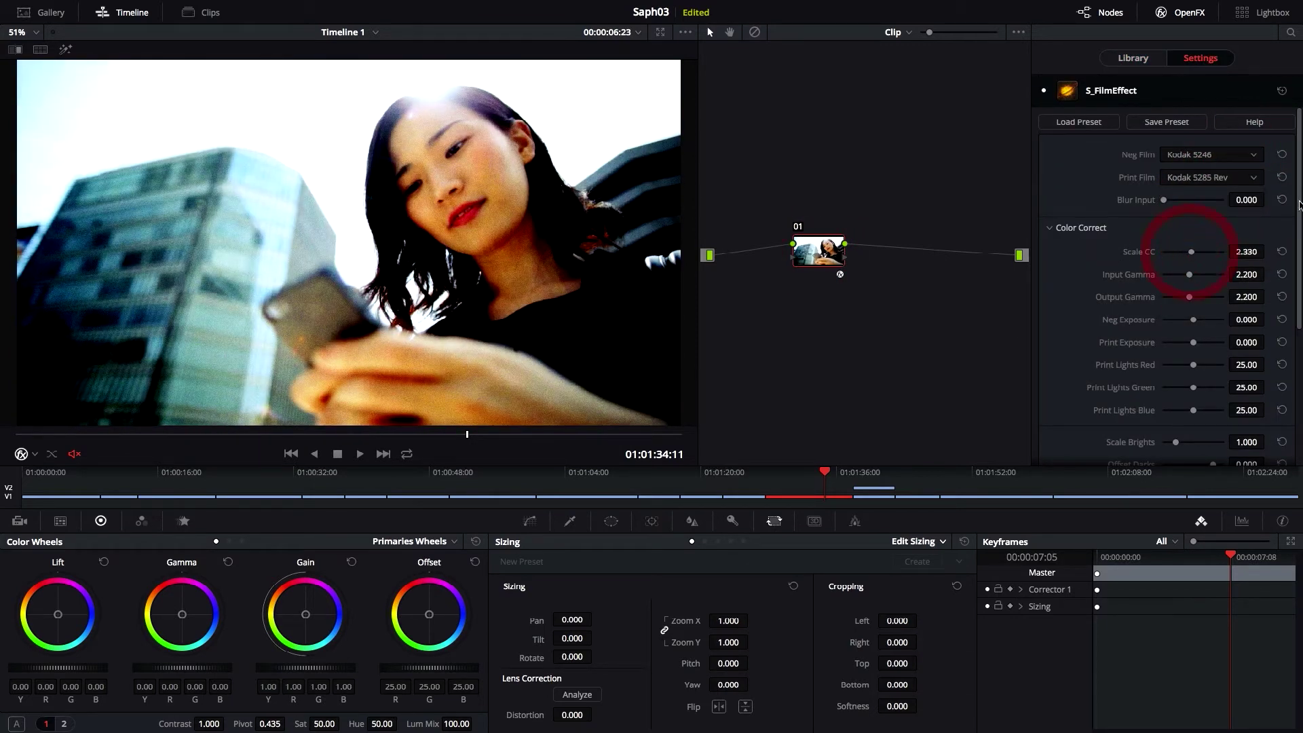
left_click_drag(1295, 257, 1295, 393)
left_click_drag(1174, 307, 1188, 304)
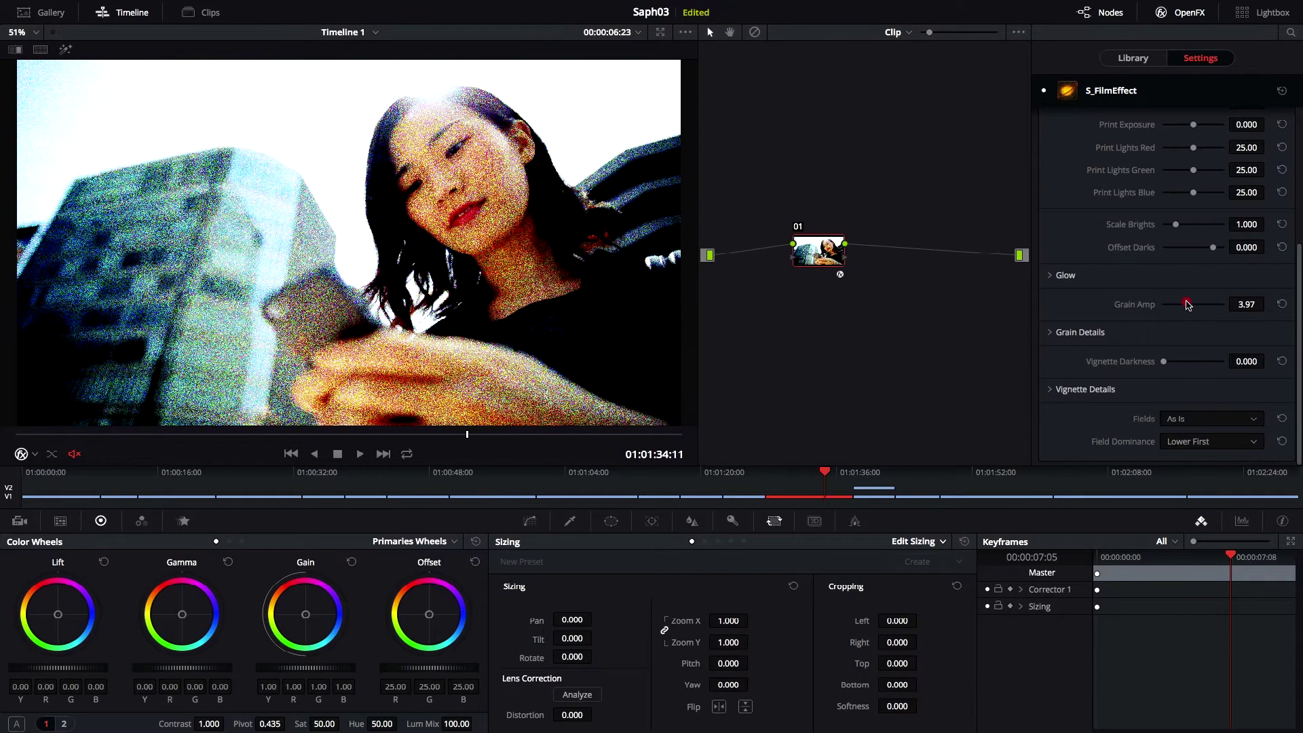
left_click_drag(1165, 361, 1198, 361)
left_click_drag(1187, 304, 1177, 307)
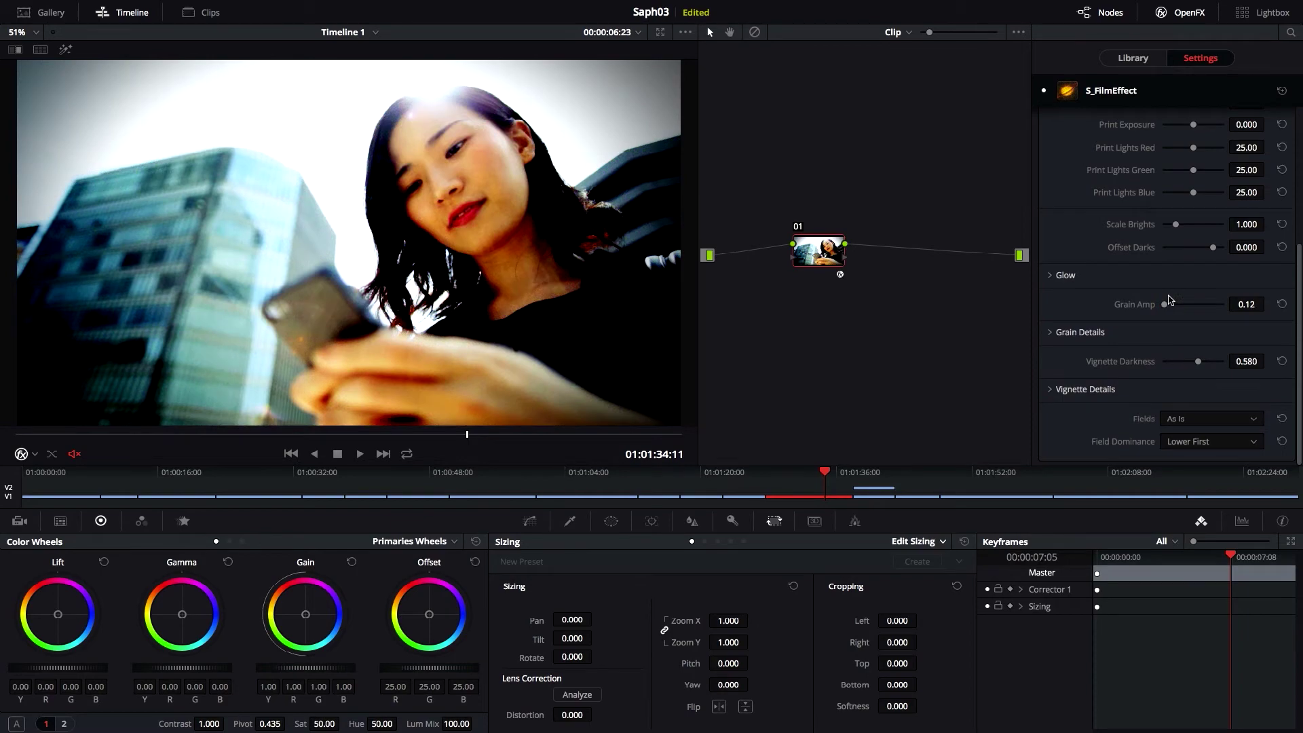
Replace the film effect on node 01 with S_FlysEyeHex from Sapphire Stylize
left_click(1116, 57)
double_click(1090, 369)
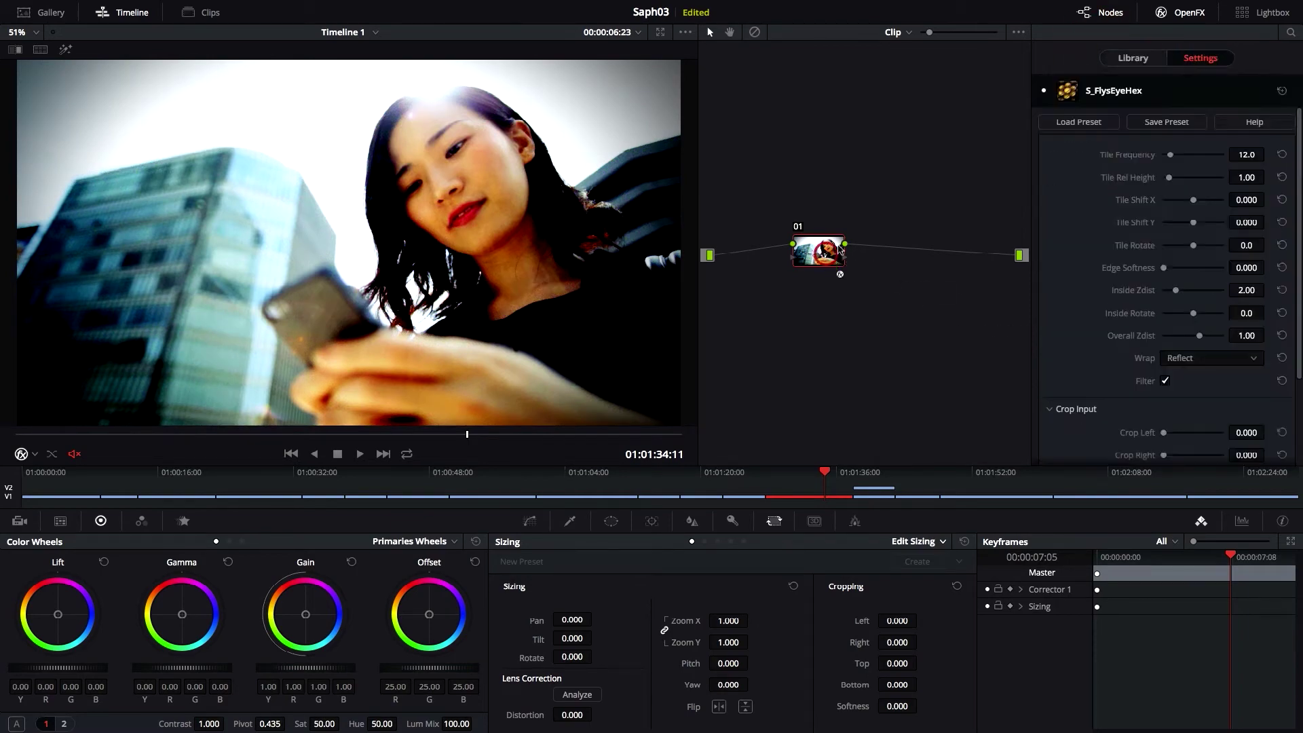
Replace the hexagon tile effect with S_Kaleido, set its Z Dist to 5.27, and scrub through the clip
left_click(1131, 58)
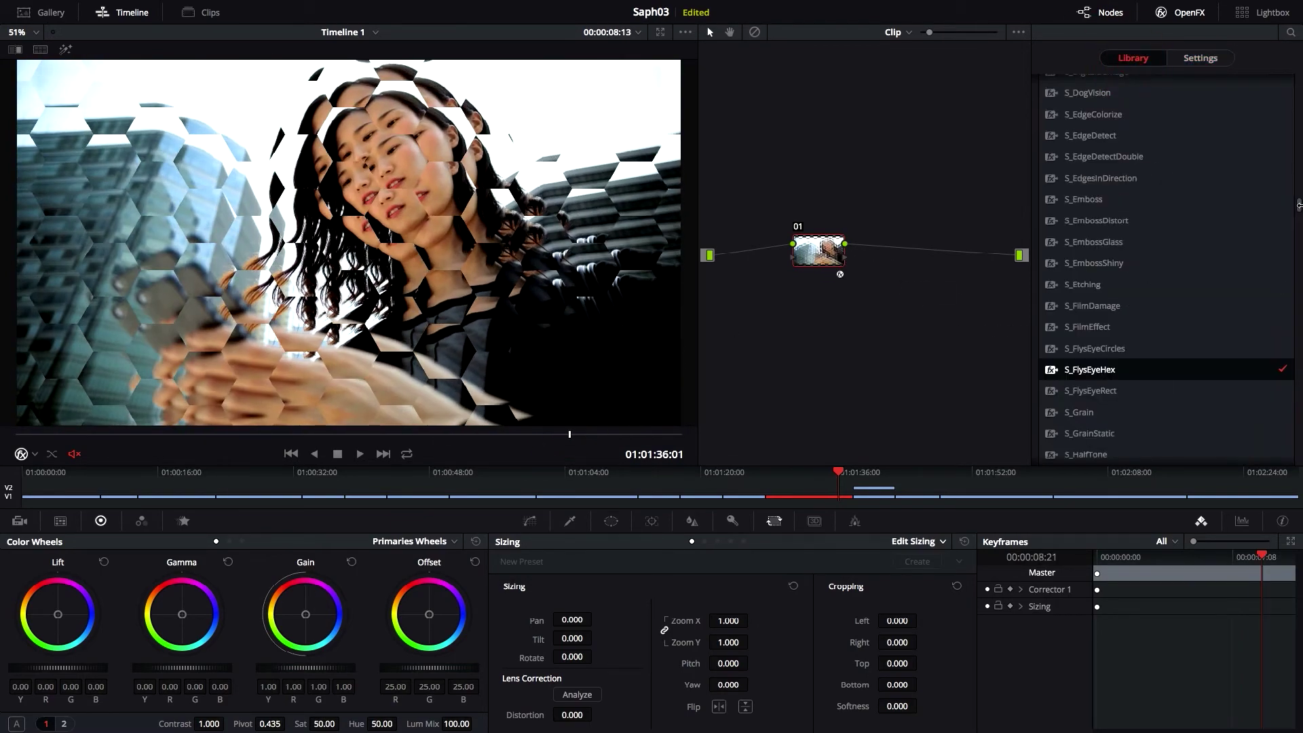
scroll(1298, 213, "down", 3)
double_click(1084, 318)
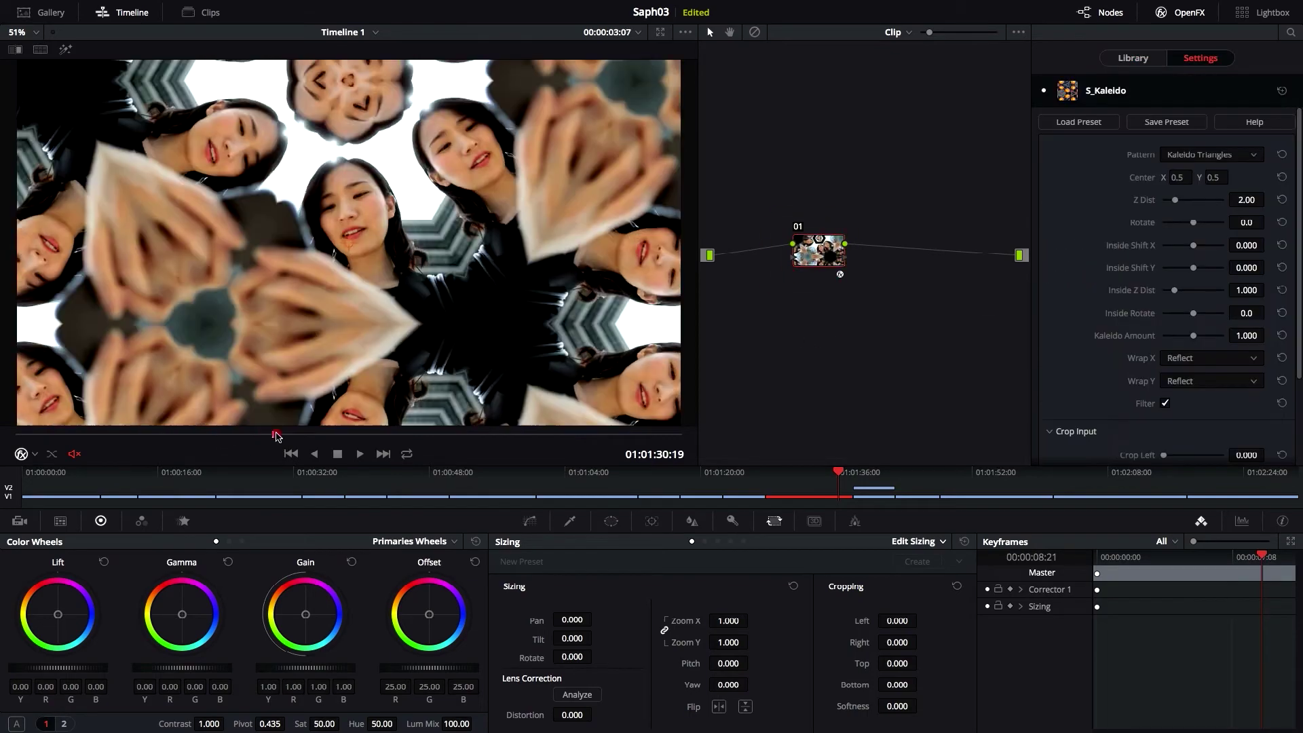
left_click(1166, 203)
left_click_drag(1167, 202, 1195, 201)
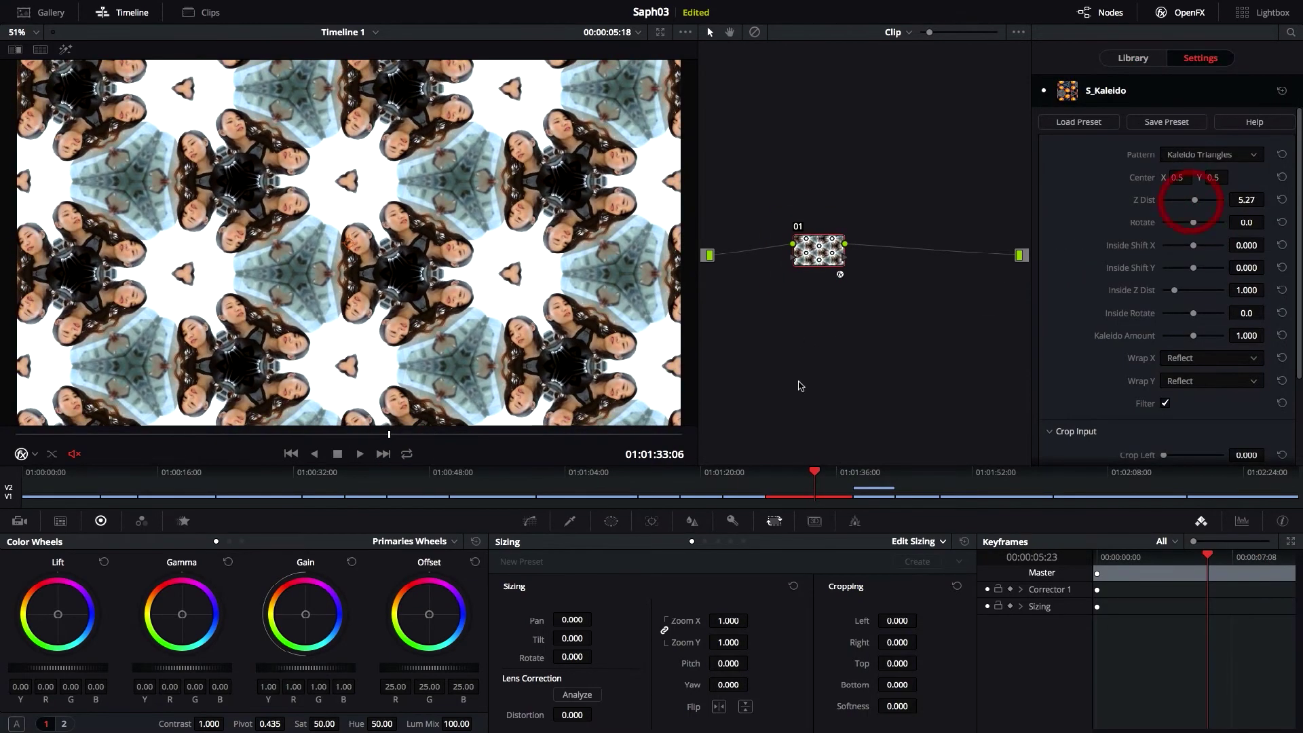
left_click(203, 433)
Fit the V2 clip inside the gold picture frame with Zoom 0.577, Tilt 144.500, and a Top crop of 107.200
left_click(10, 492)
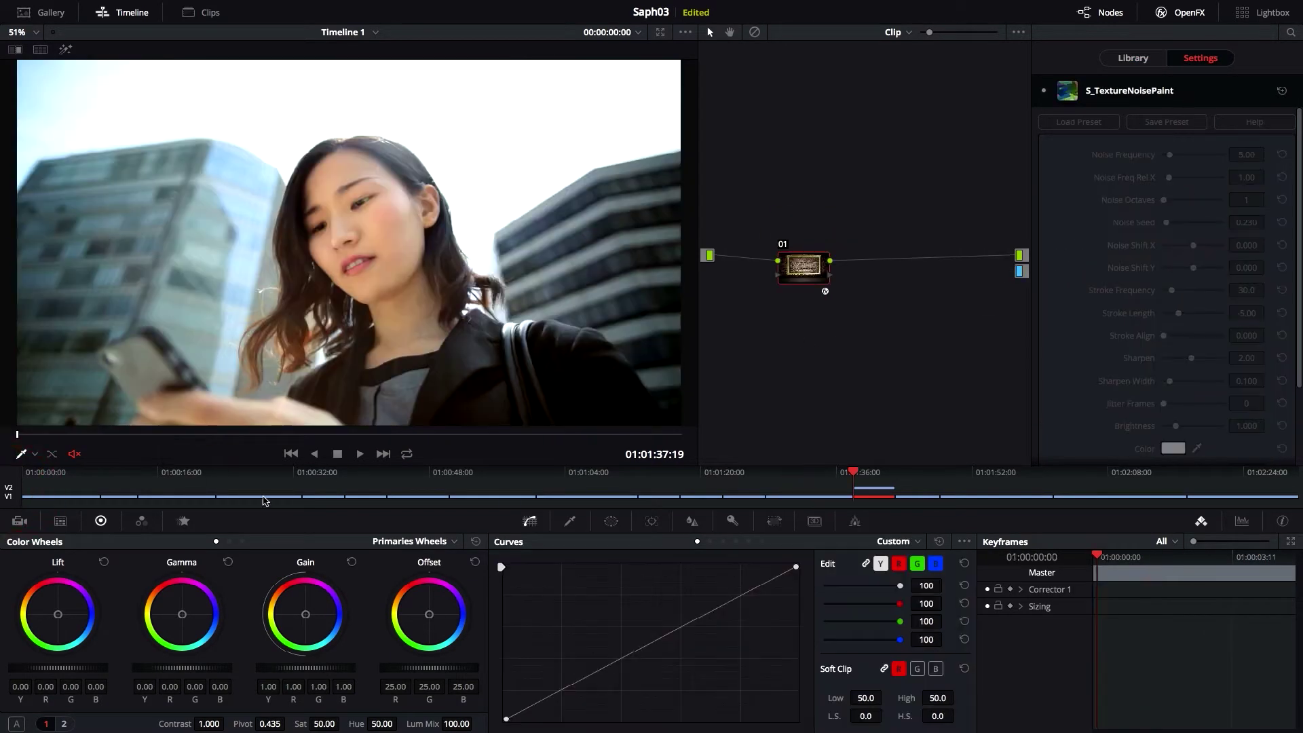
left_click(887, 491)
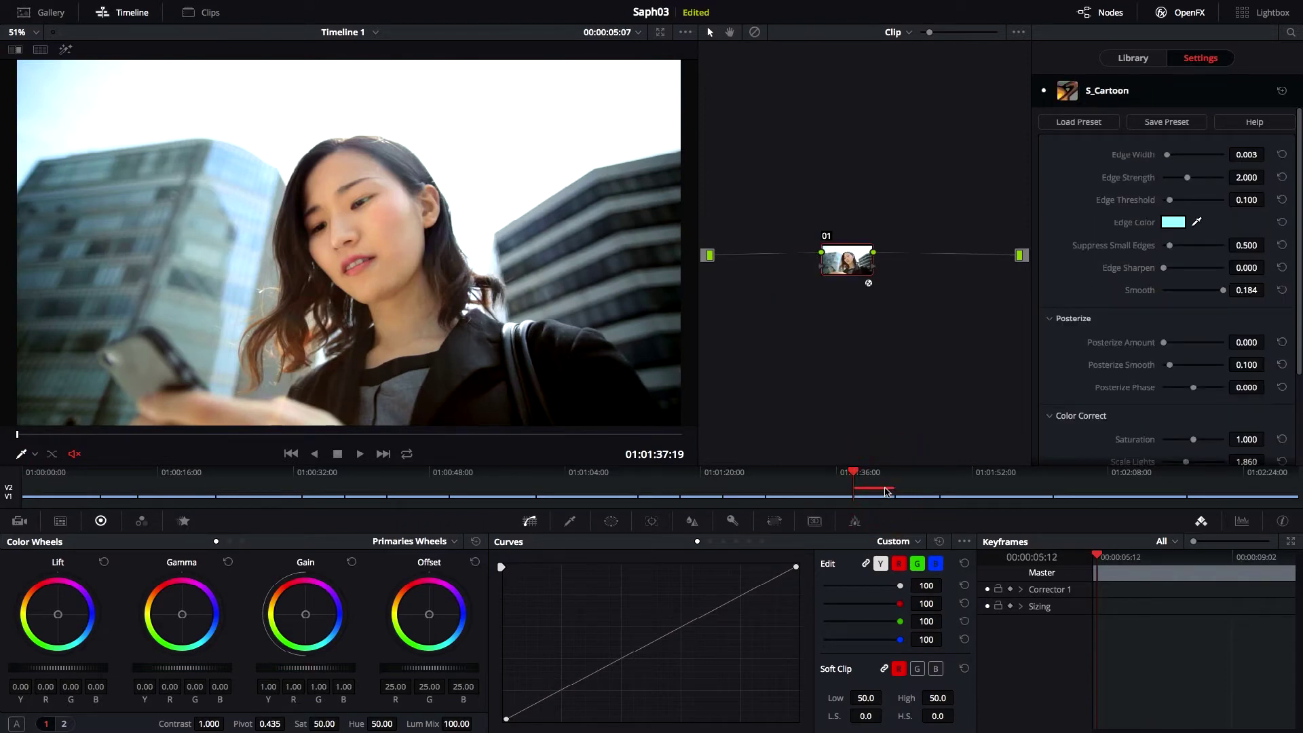
left_click(775, 521)
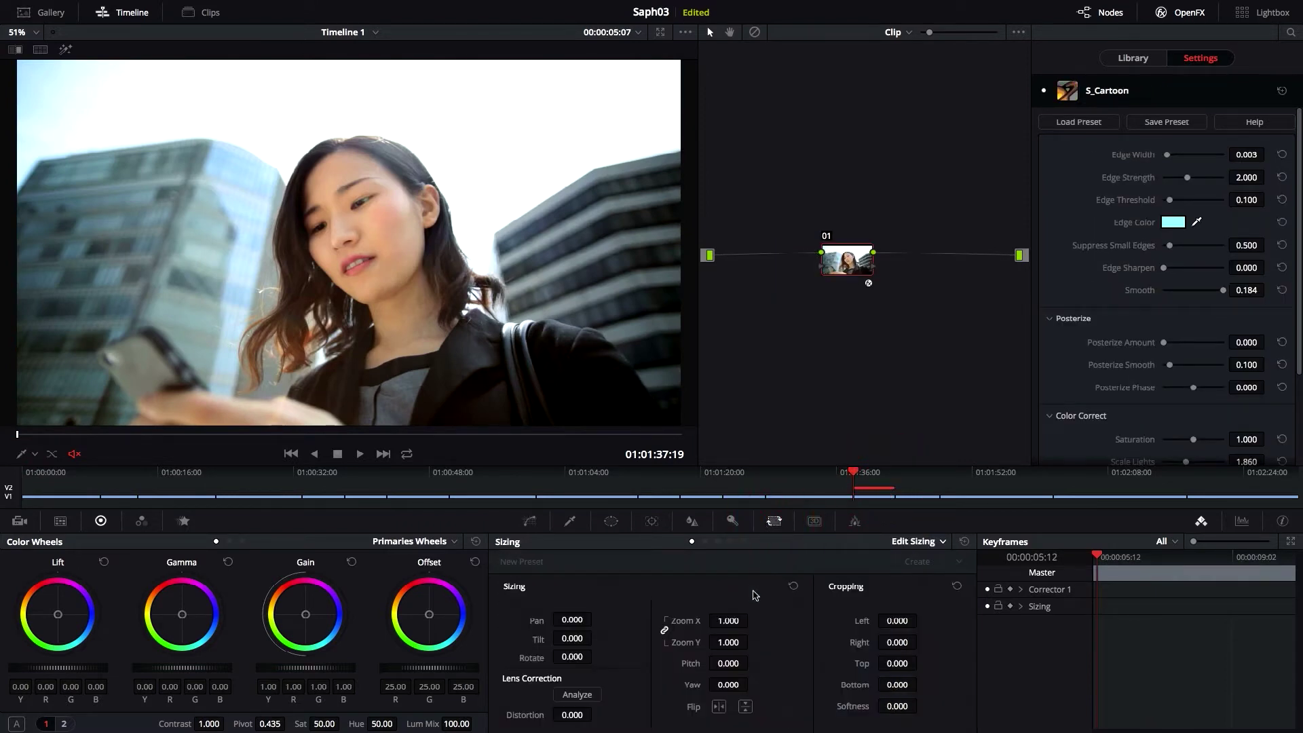
left_click_drag(728, 621, 445, 597)
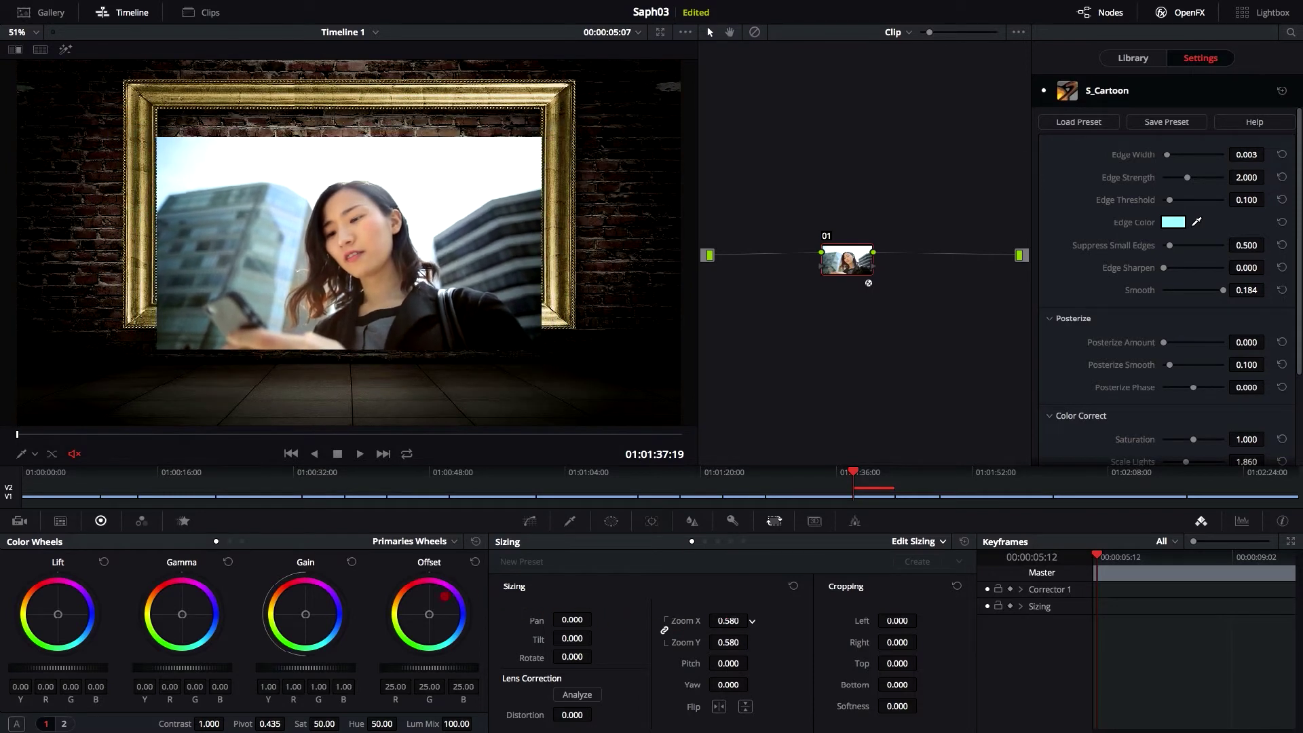
left_click_drag(601, 645, 592, 647)
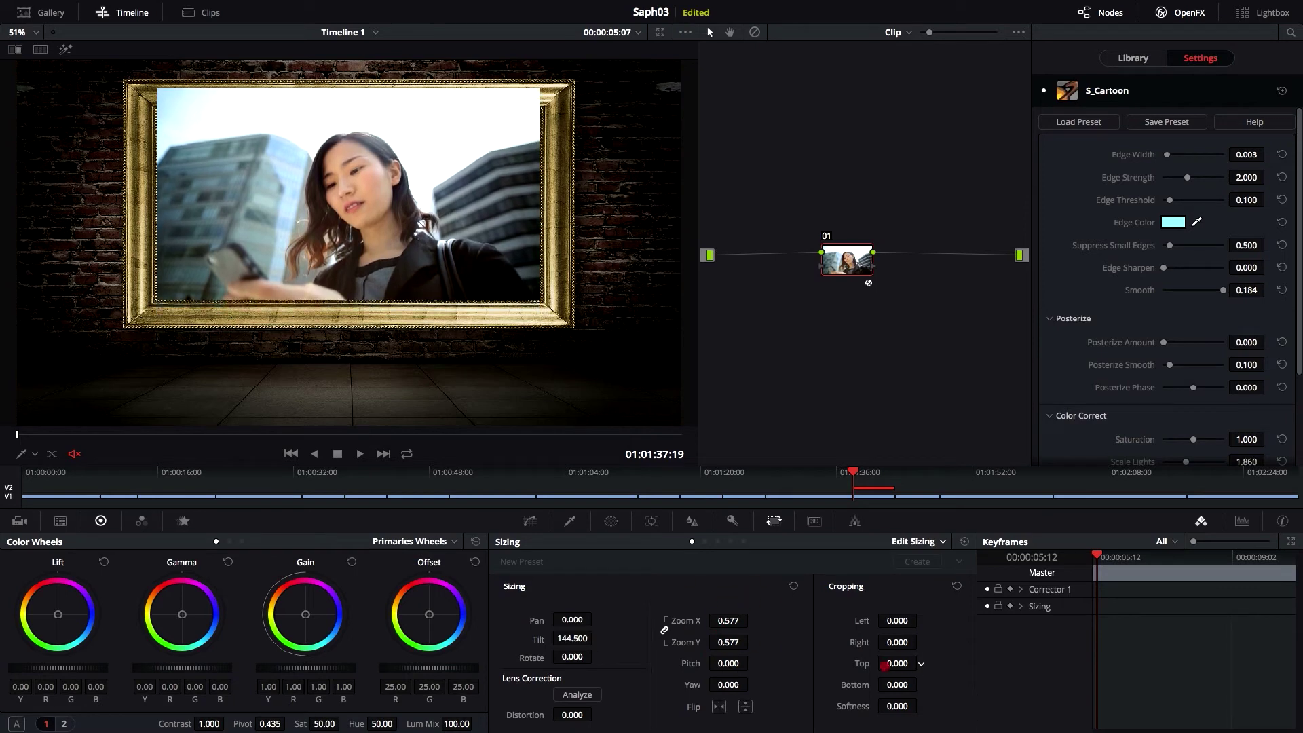
left_click_drag(884, 665, 1138, 676)
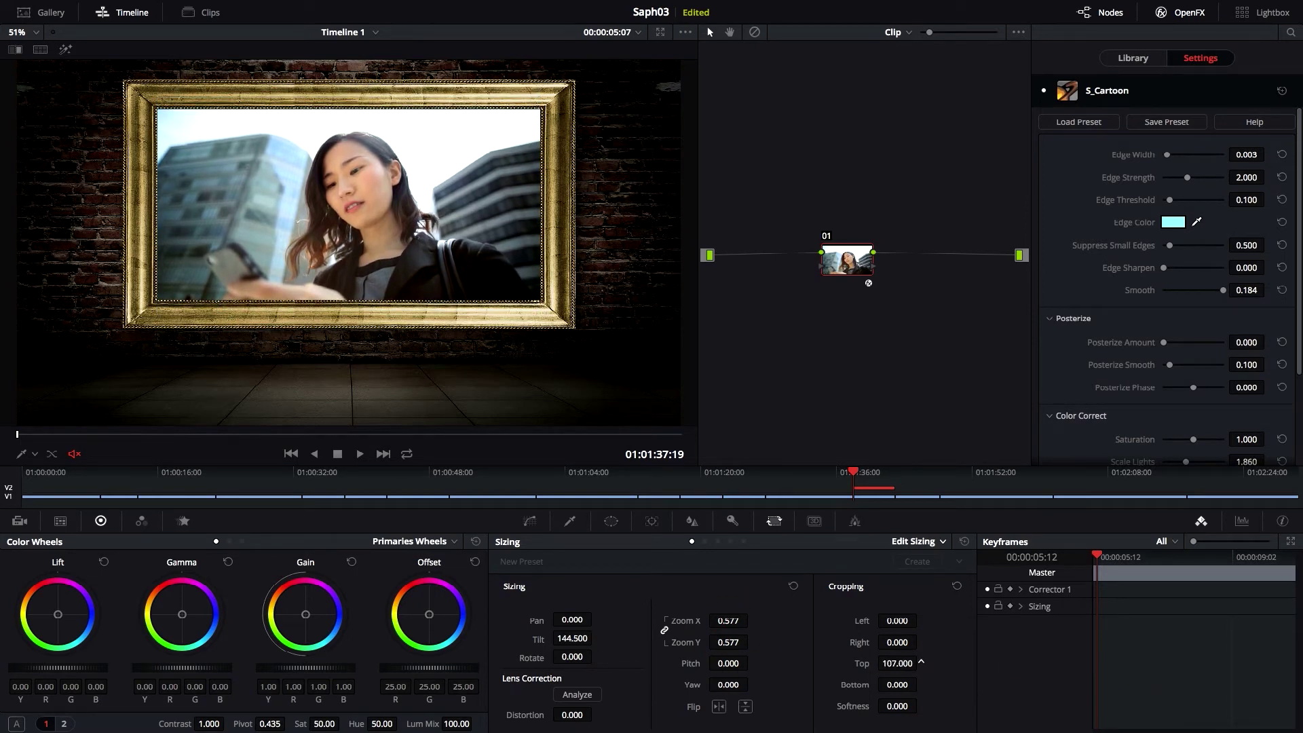
Apply S_Cartoon to node 01 of the framed clip and load its Neon Glee preset
left_click(1133, 57)
scroll(1154, 272, "down", 5)
left_click_drag(1092, 267, 845, 260)
left_click(1079, 121)
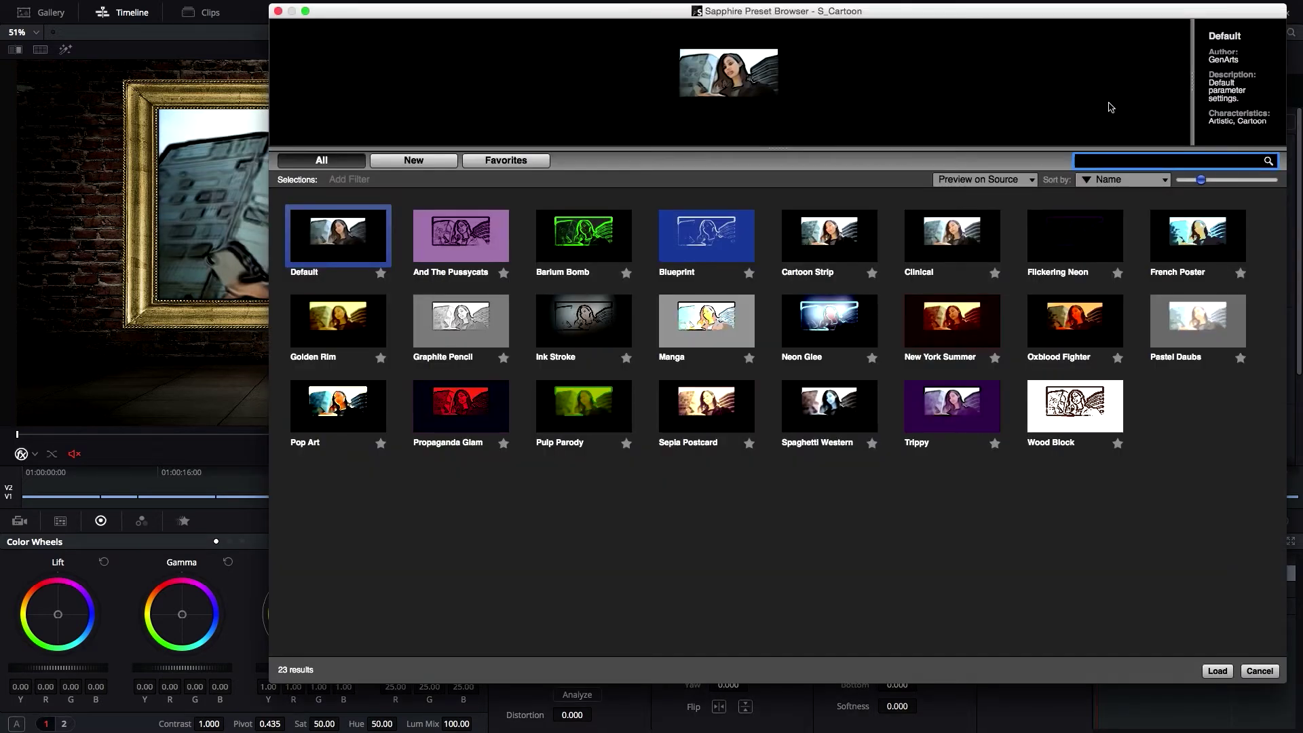
double_click(841, 318)
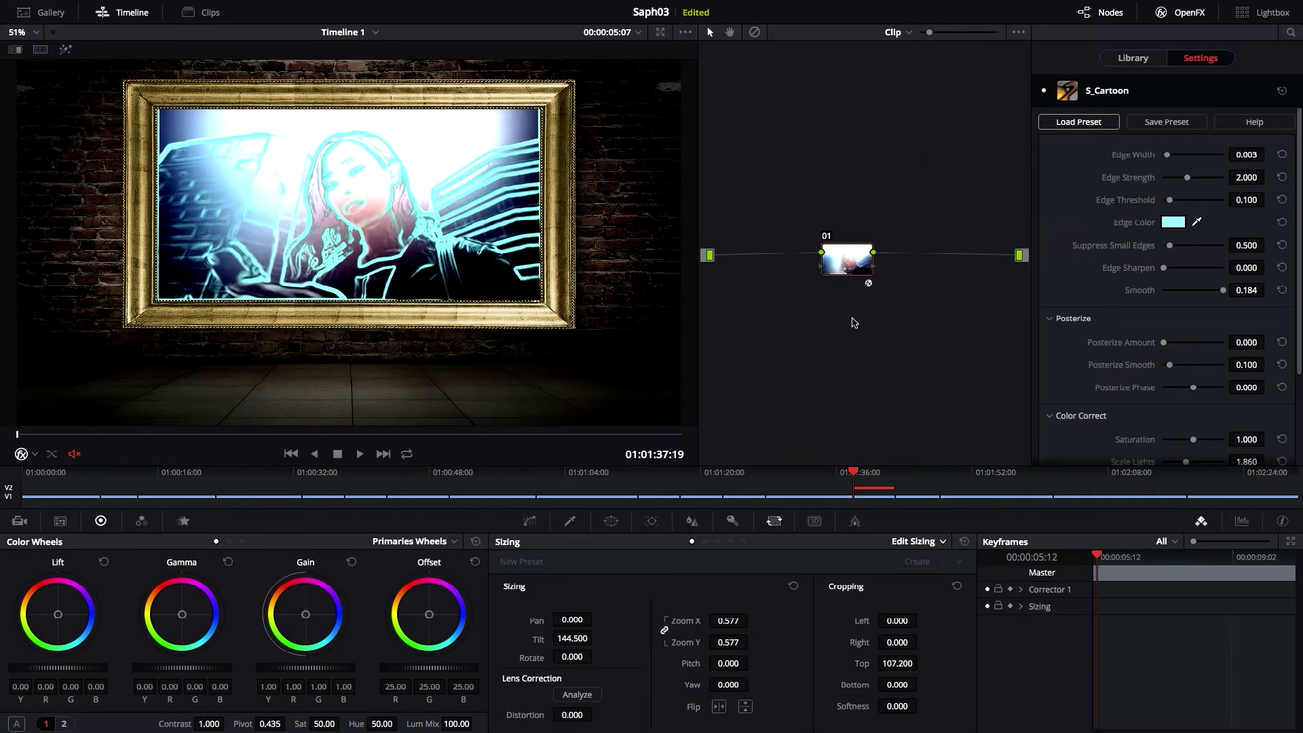
Keyframe the cartoon effect by raising Mix With Source at the clip's end, and scrub back to the start
left_click(1021, 590)
scroll(1026, 678, "down", 3)
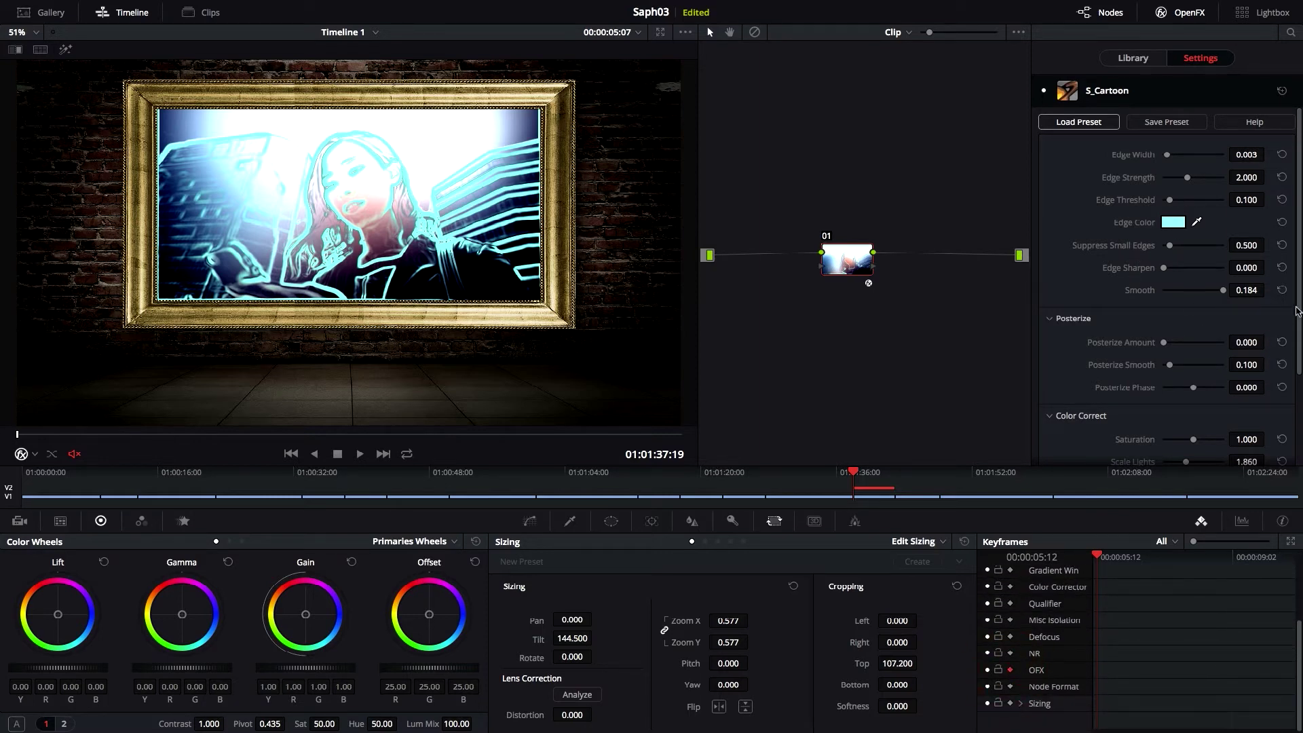
left_click_drag(1297, 311, 1298, 401)
left_click_drag(1154, 445, 1223, 442)
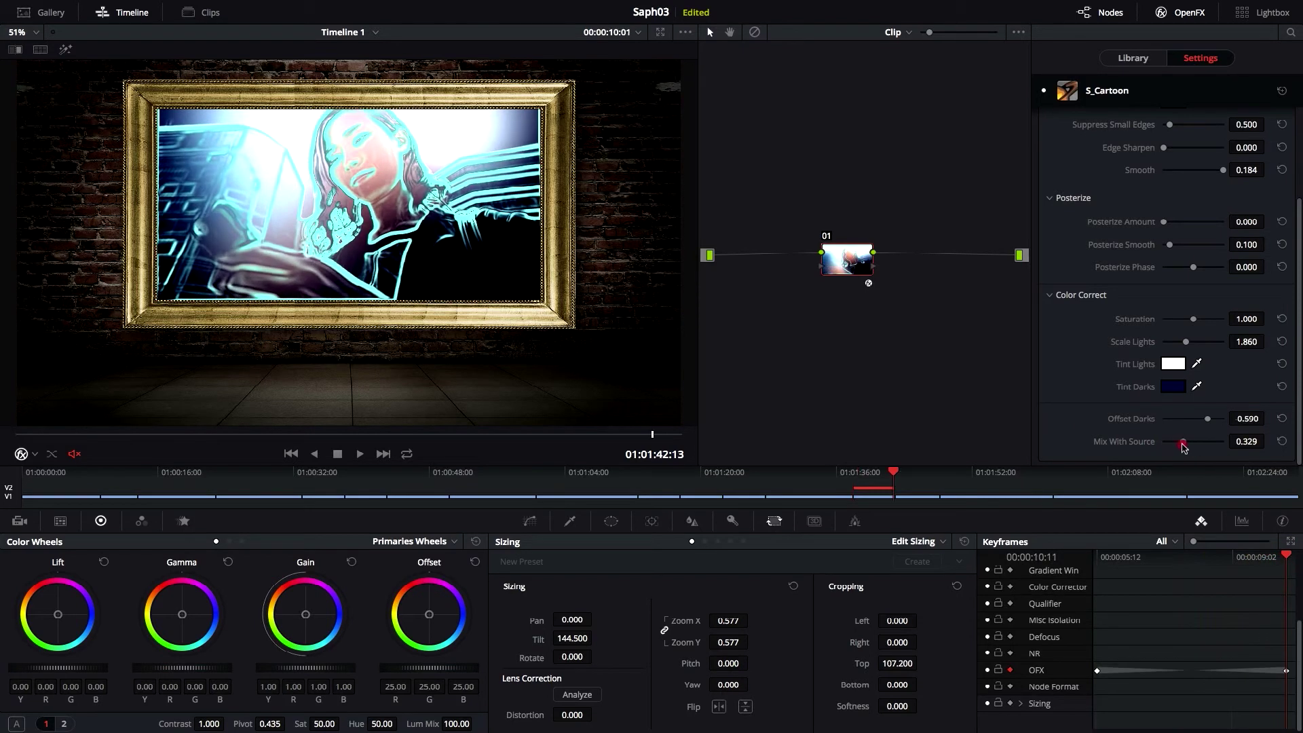
left_click_drag(1286, 555, 989, 567)
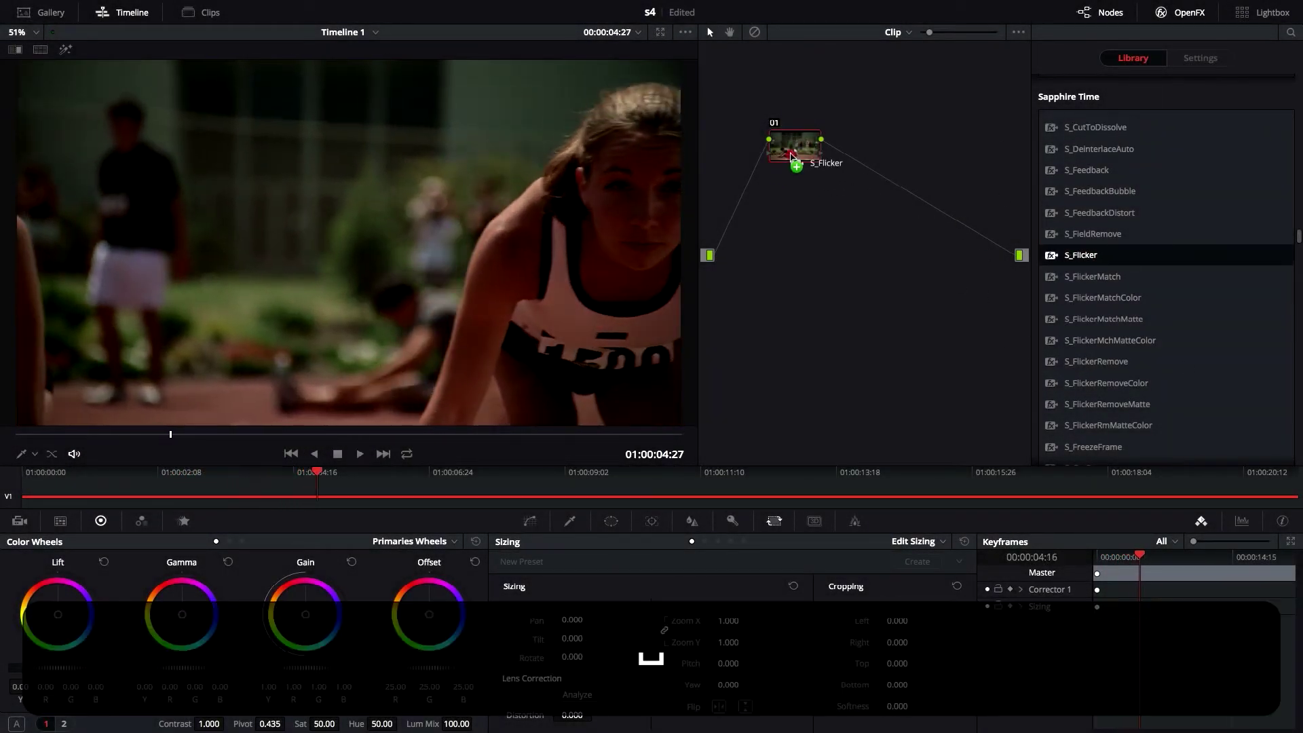
Apply S_Flicker from Sapphire Time to node 01 of the runner clip and play it from near the beginning
left_click_drag(791, 156, 793, 158)
left_click(38, 433)
key("space")
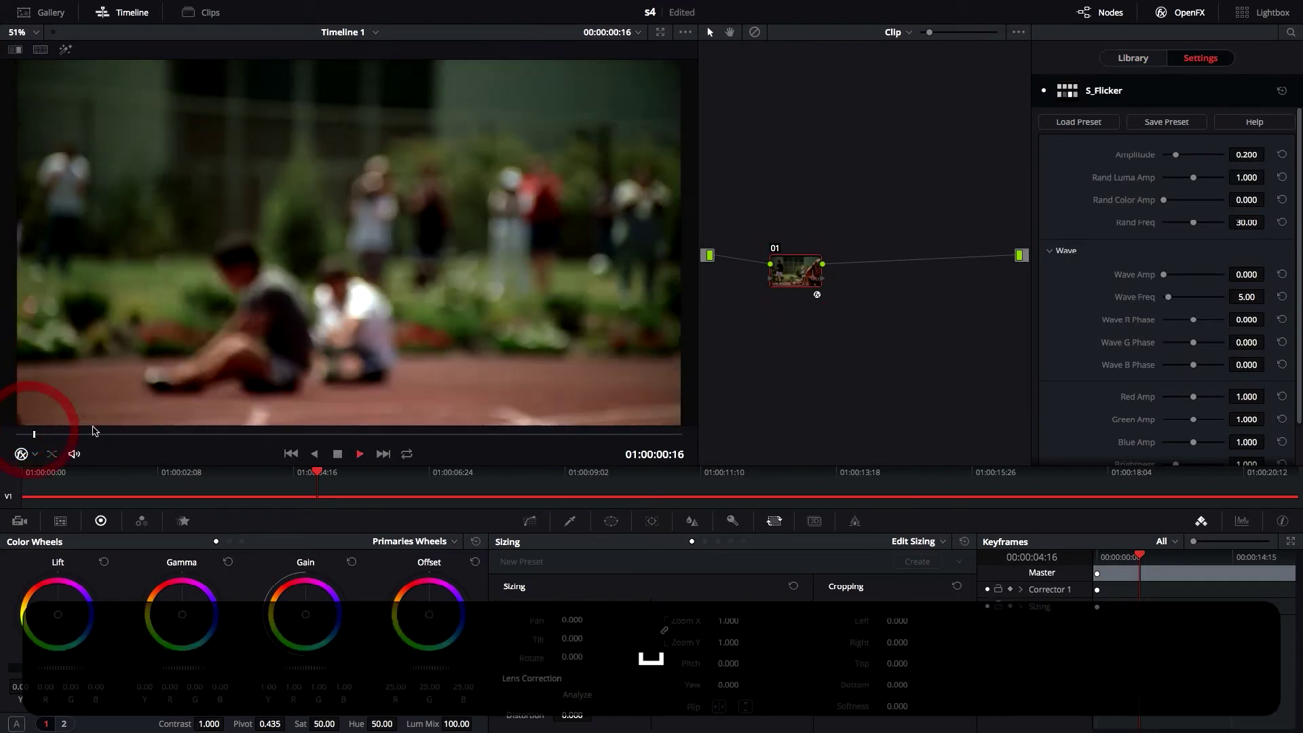
key("space")
Replace the flicker effect on the runner clip's node 01 with S_Trails and play back part of the clip
left_click(1133, 58)
scroll(1153, 271, "down", 5)
left_click_drag(1083, 382, 989, 359)
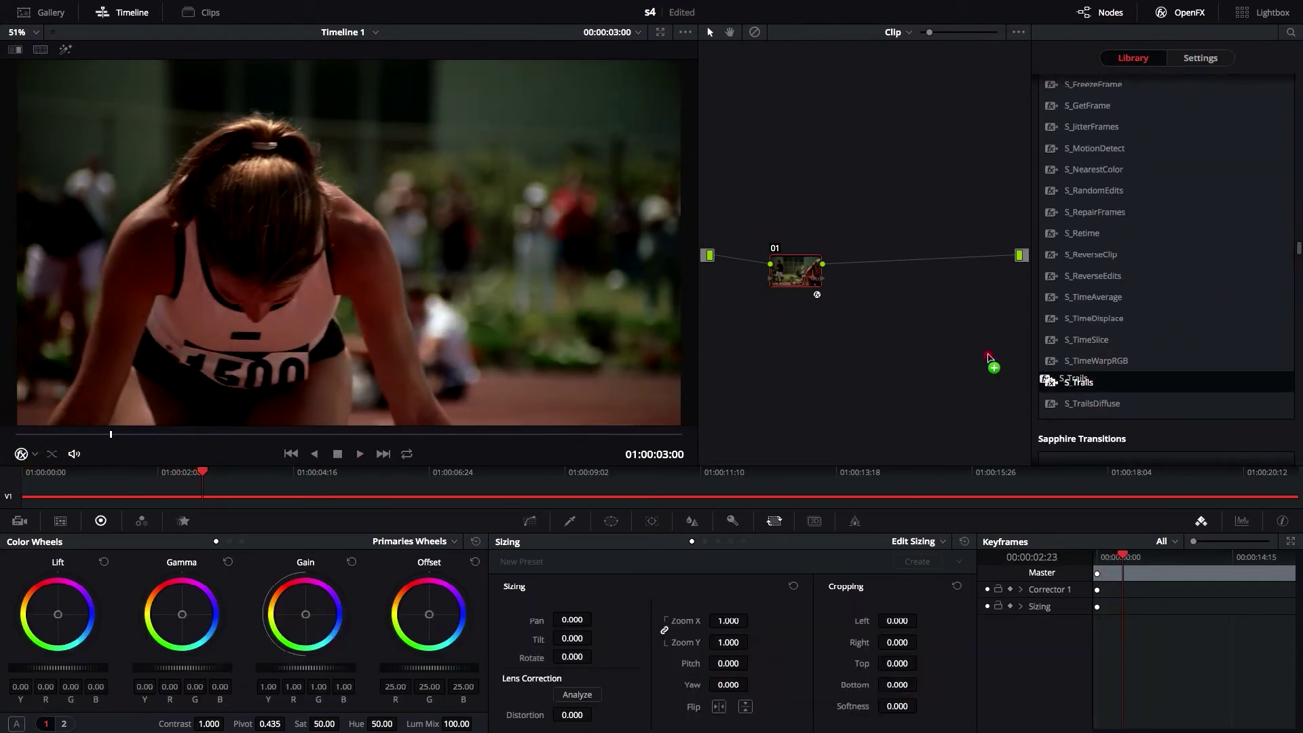
left_click_drag(787, 273, 788, 273)
left_click(360, 454)
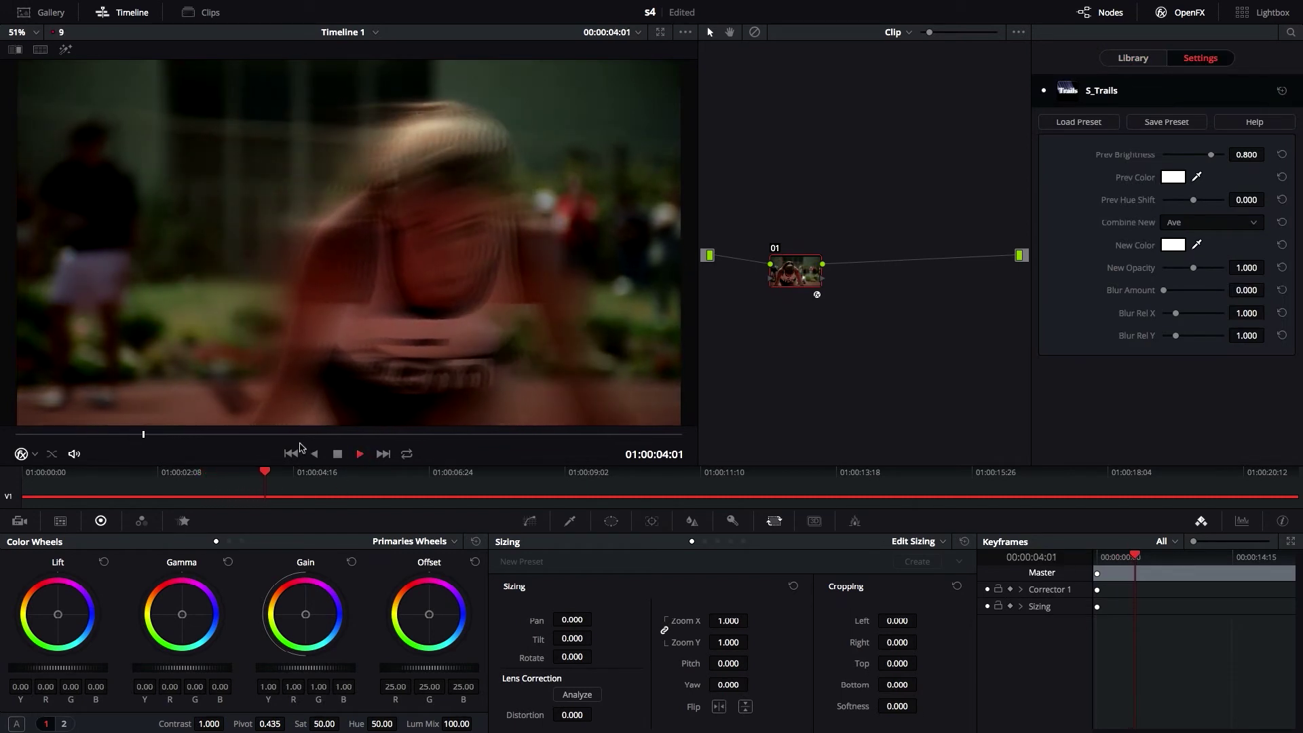
left_click(338, 453)
Replace the trails effect with S_RandomEdits and return to the first frame of the runner clip
left_click(1133, 58)
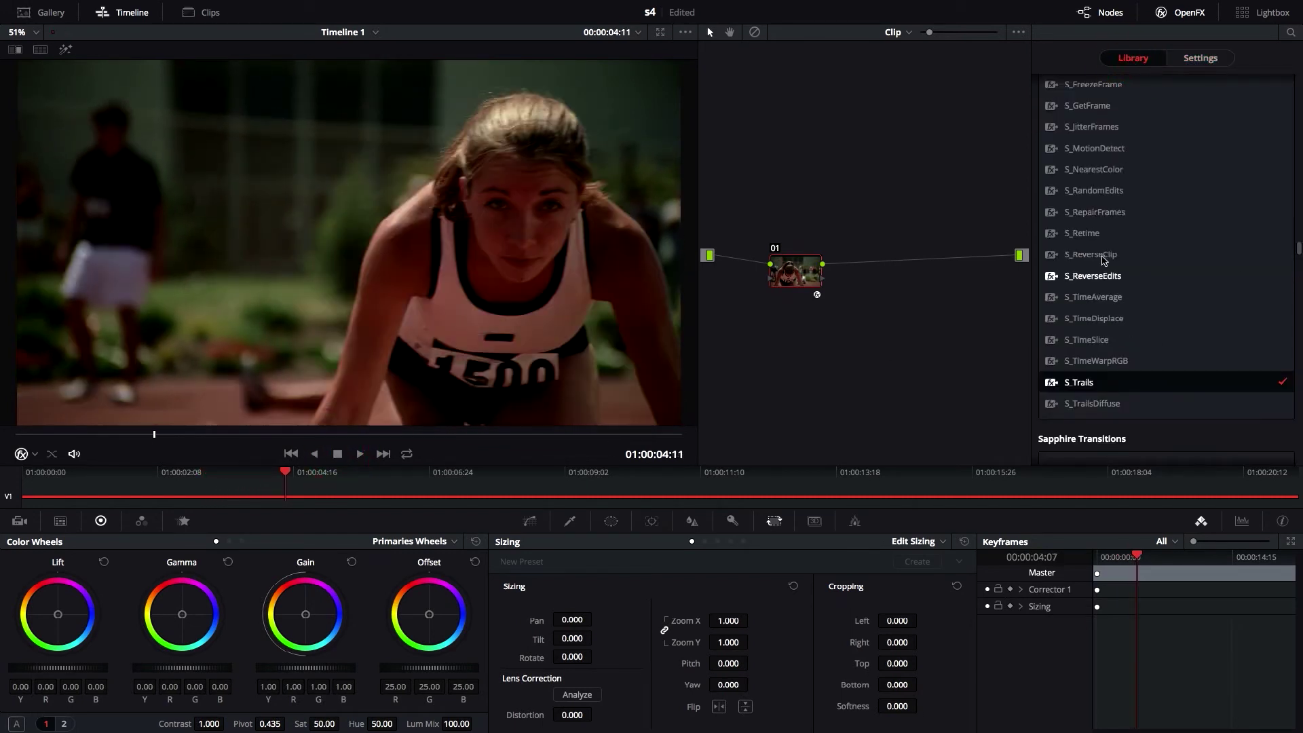
double_click(1093, 190)
left_click(290, 454)
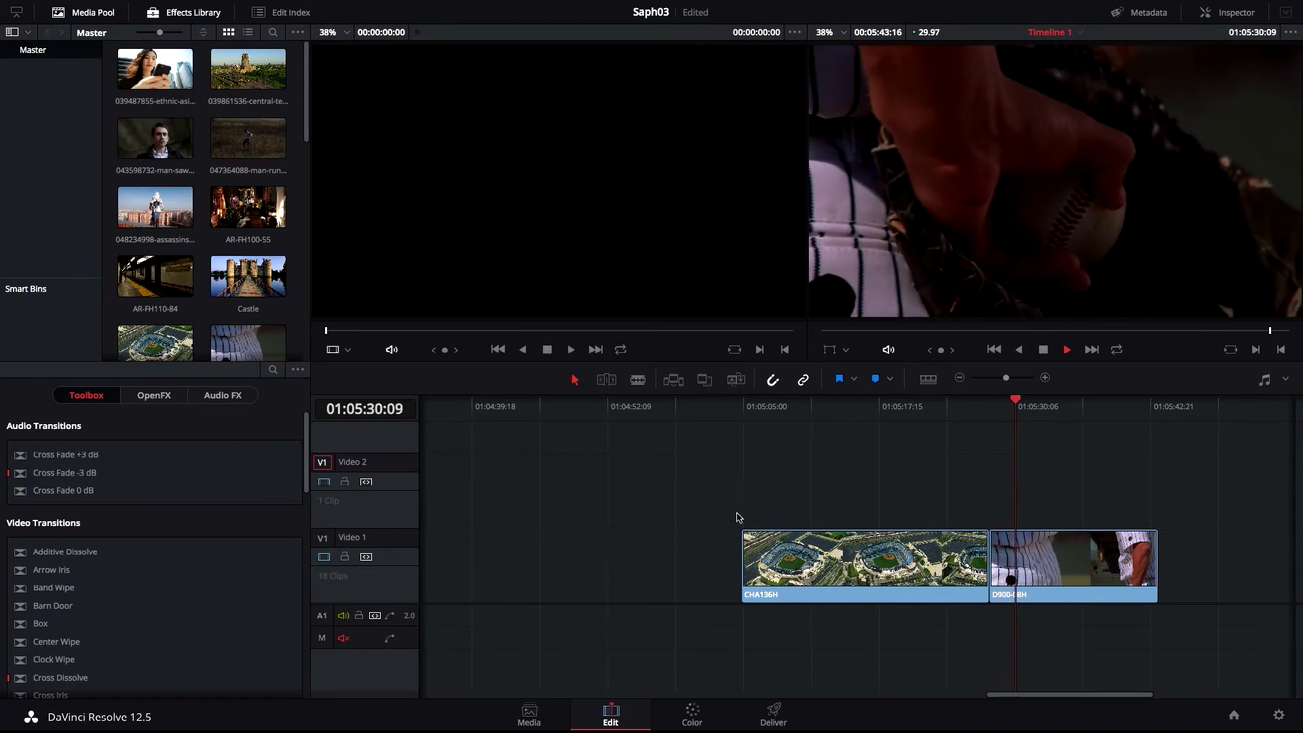
Stop playback and trim the stadium clip CHA136H and baseball clip D900-08H around their shared cut, leaving no gap
key("space")
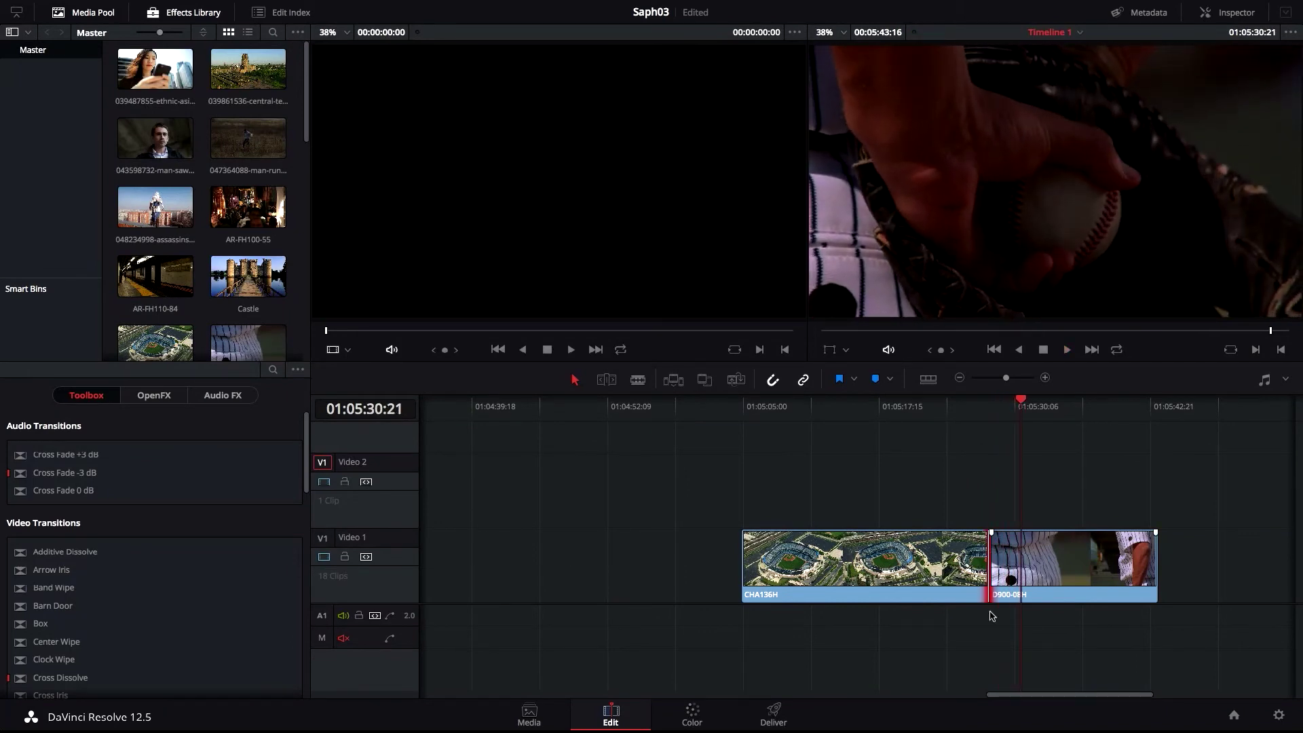
mouse_move(982, 576)
left_mouse_down()
mouse_move(931, 576)
mouse_move(1022, 569)
mouse_move(991, 570)
left_mouse_up()
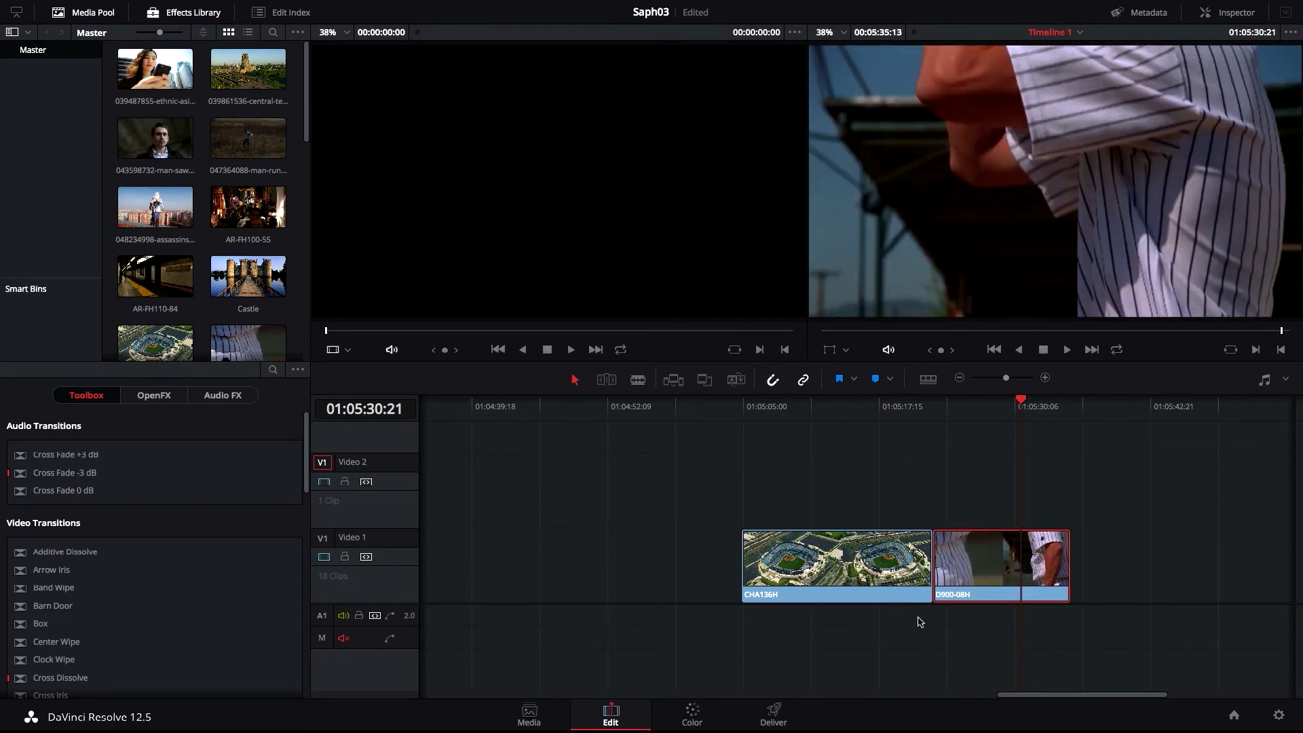
Add the S_DissolveEdgeRays transition at the cut between CHA136H and D900-08H
left_click(937, 572)
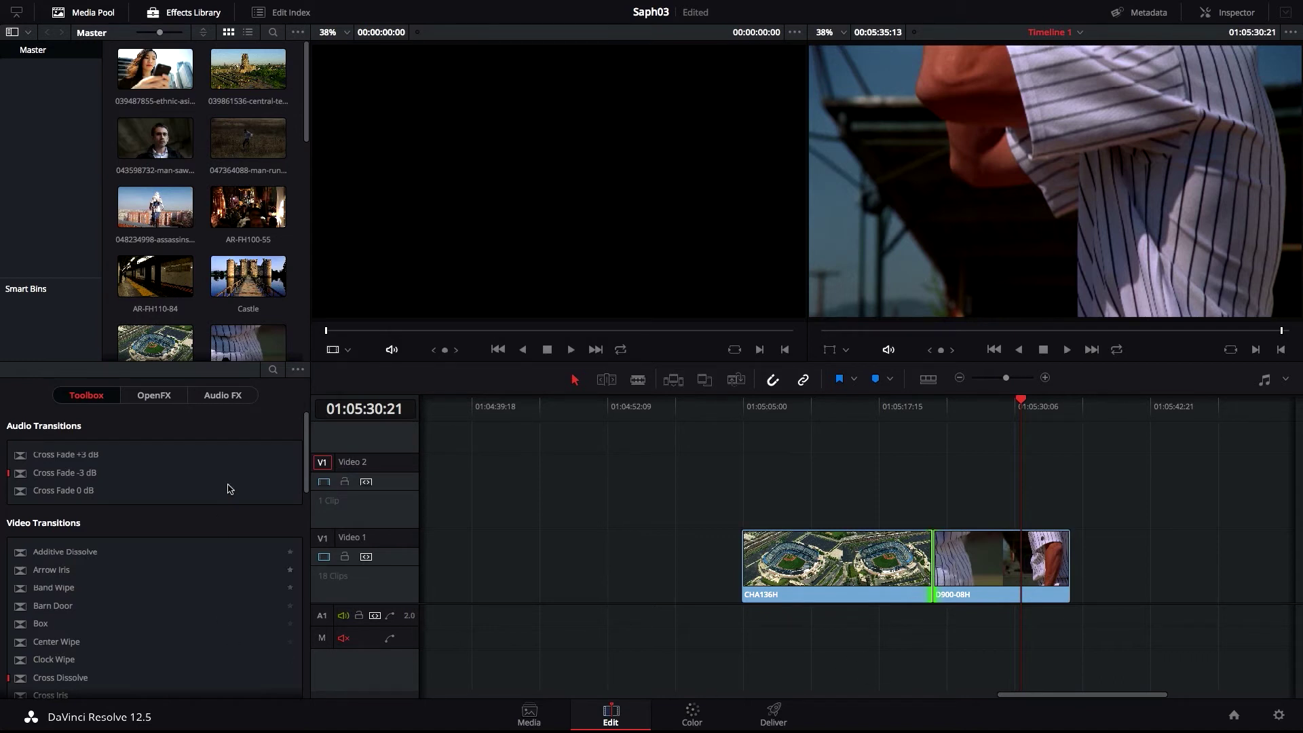
left_click(165, 398)
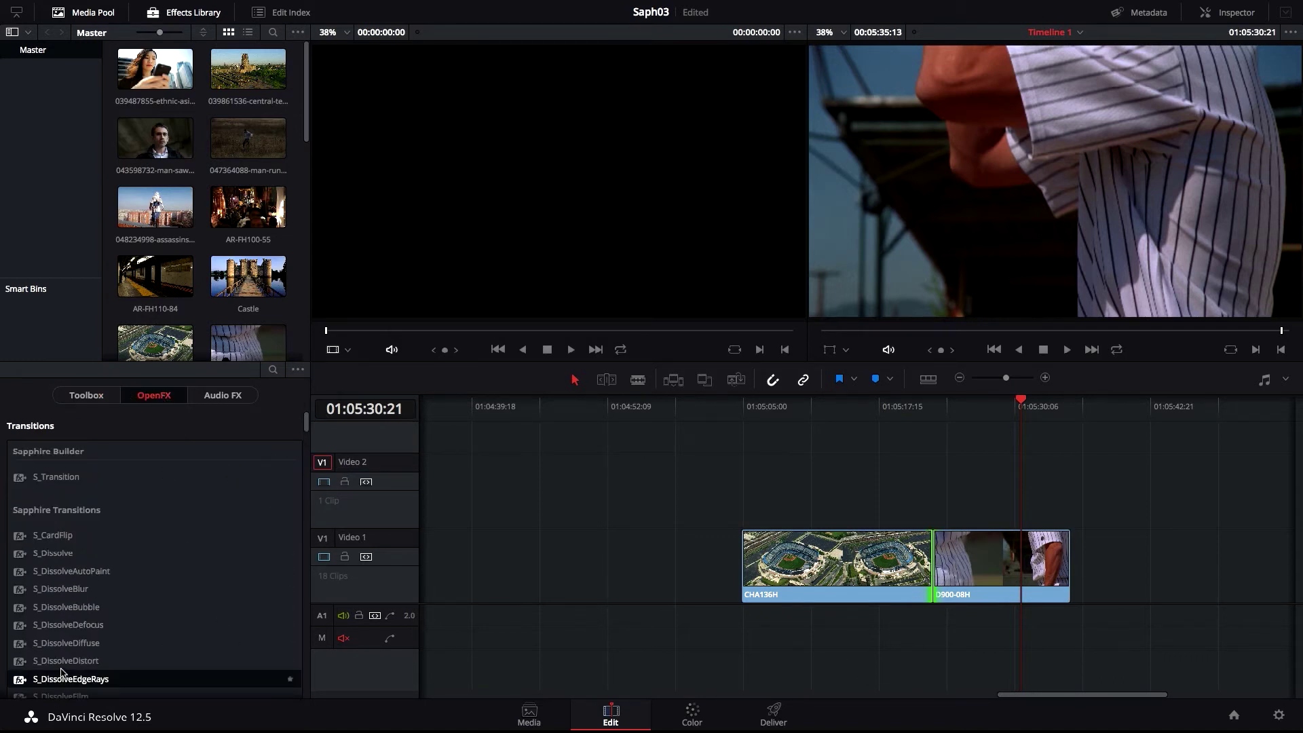
left_click_drag(155, 632, 931, 584)
Play through the transition from 01:05:22:06, just before the cut, and open the inspector
left_click_drag(1023, 400, 930, 411)
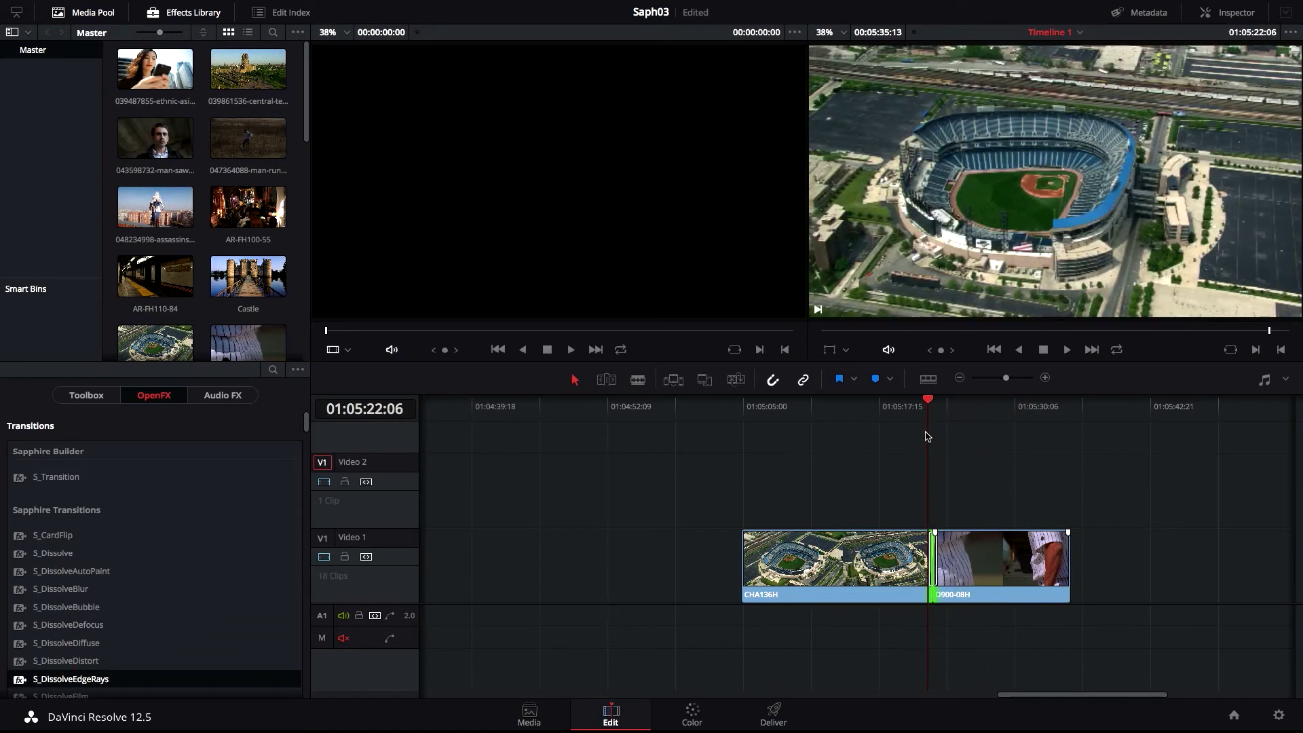
key("space")
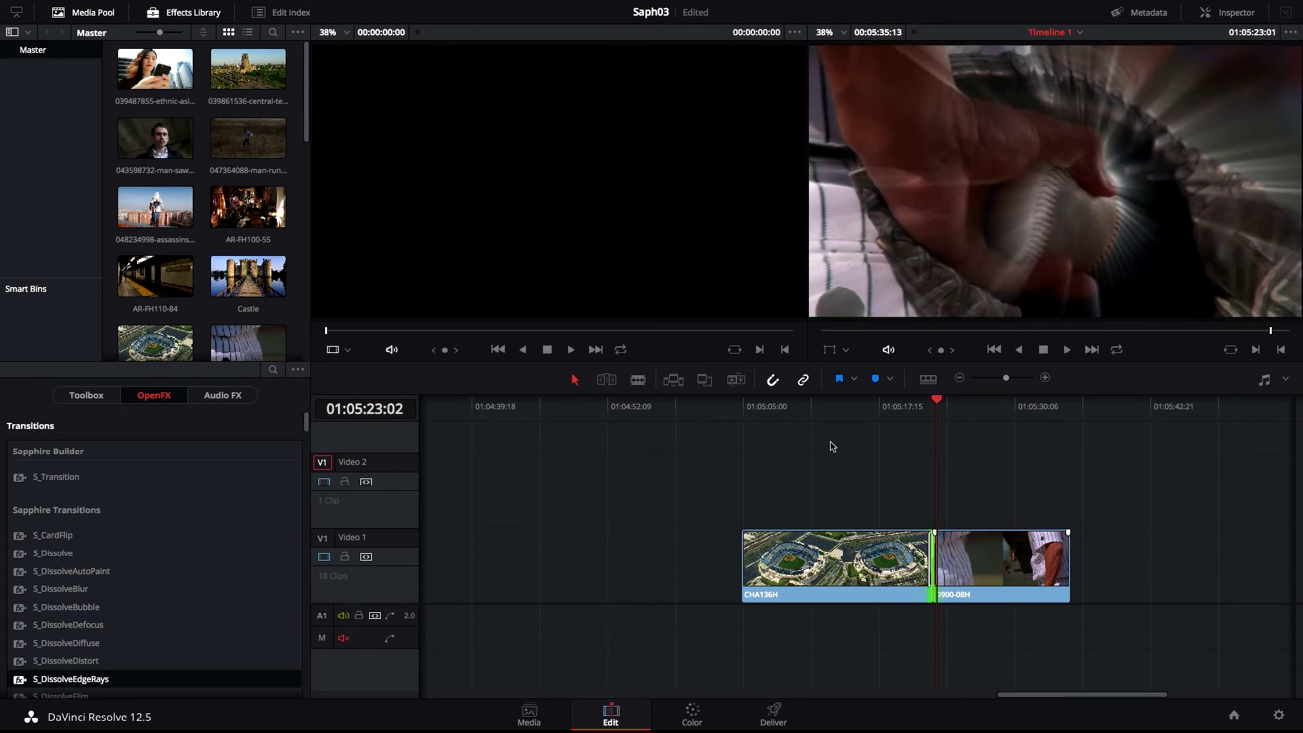
left_click(1234, 11)
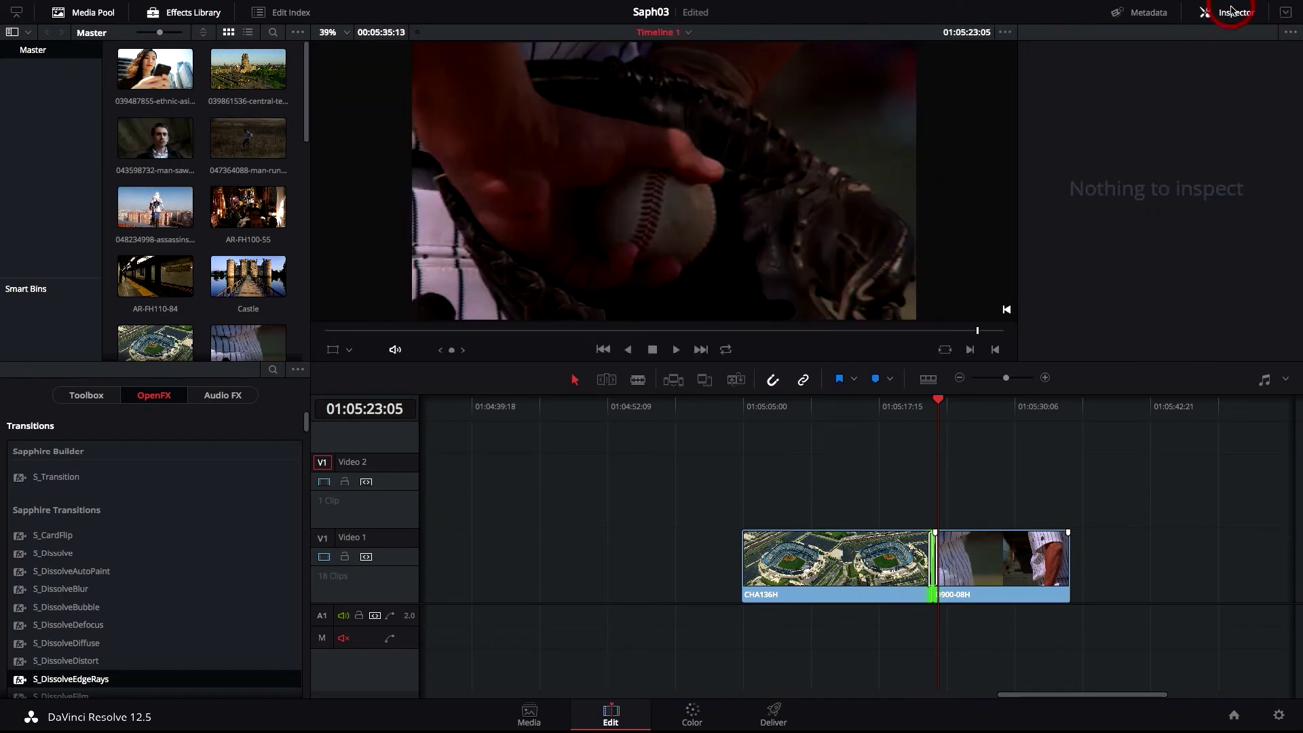
Open the OpenFX settings of the S_DissolveEdgeRays transition and load a preset with intense blue-white rays
left_click(1232, 14)
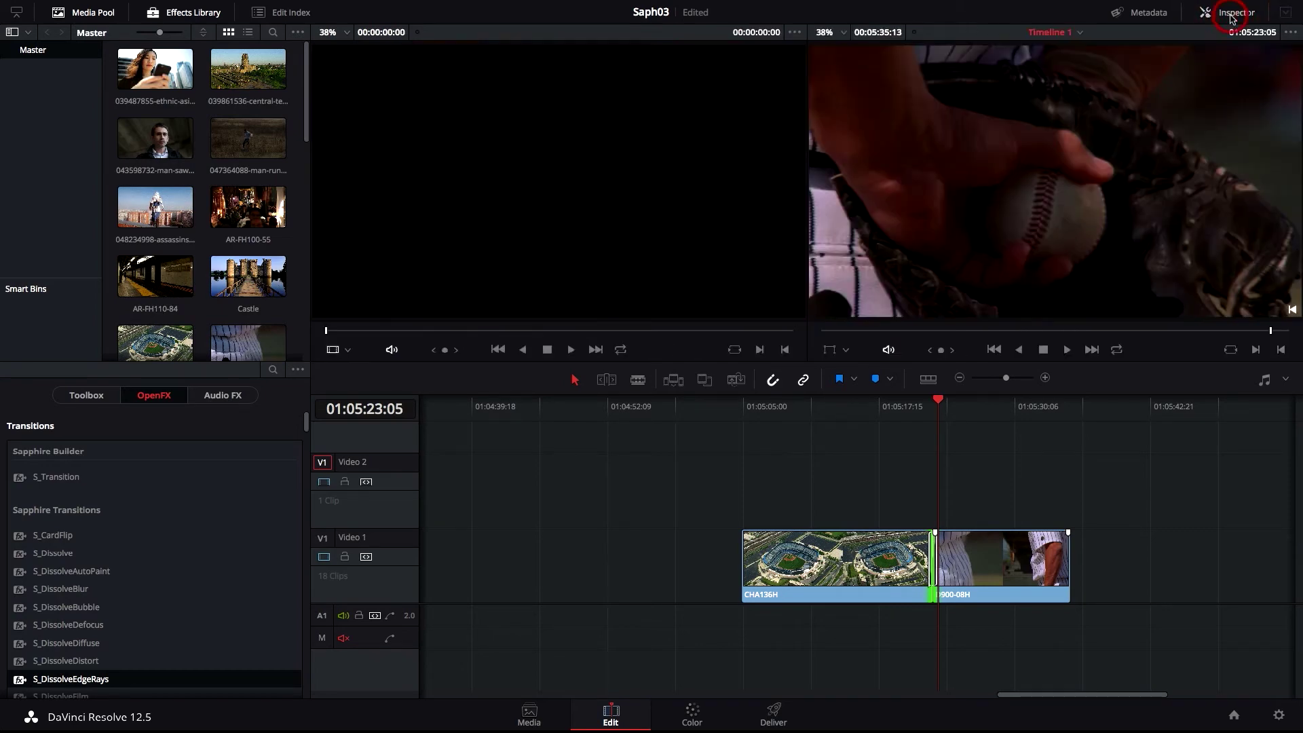
double_click(934, 558)
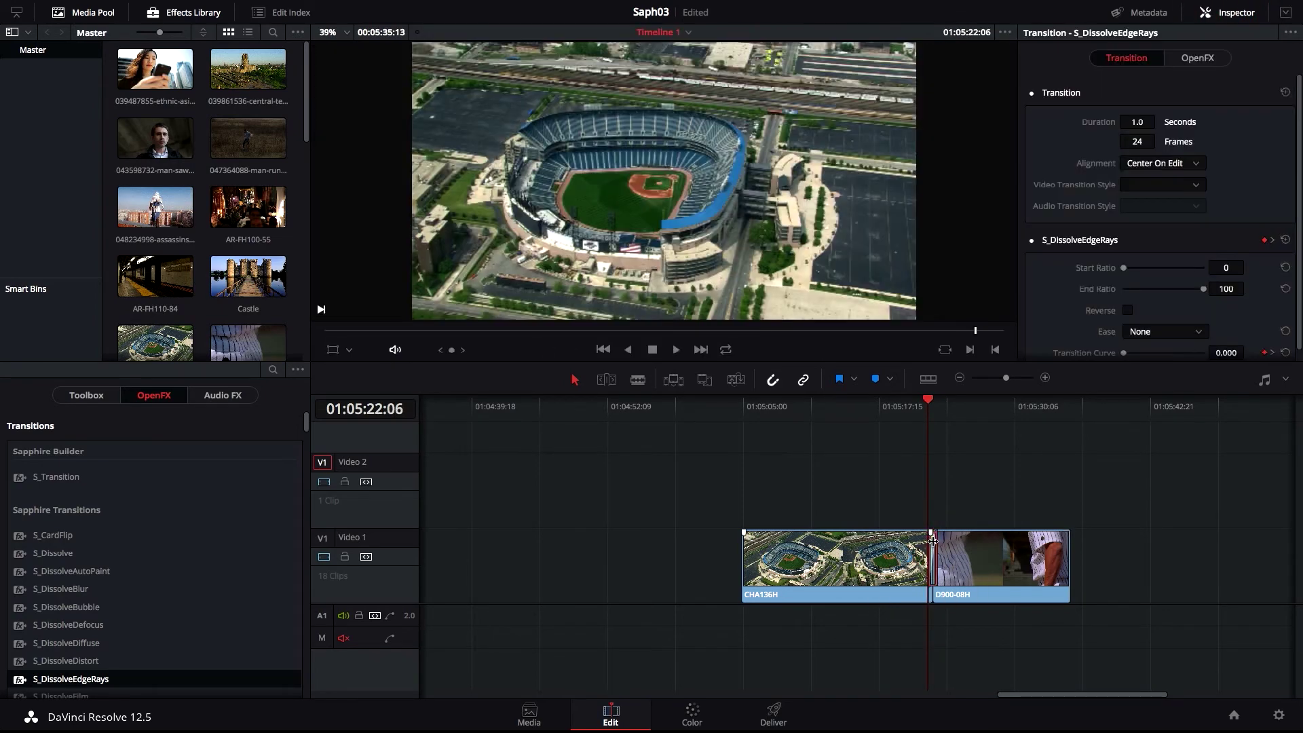
left_click(1197, 57)
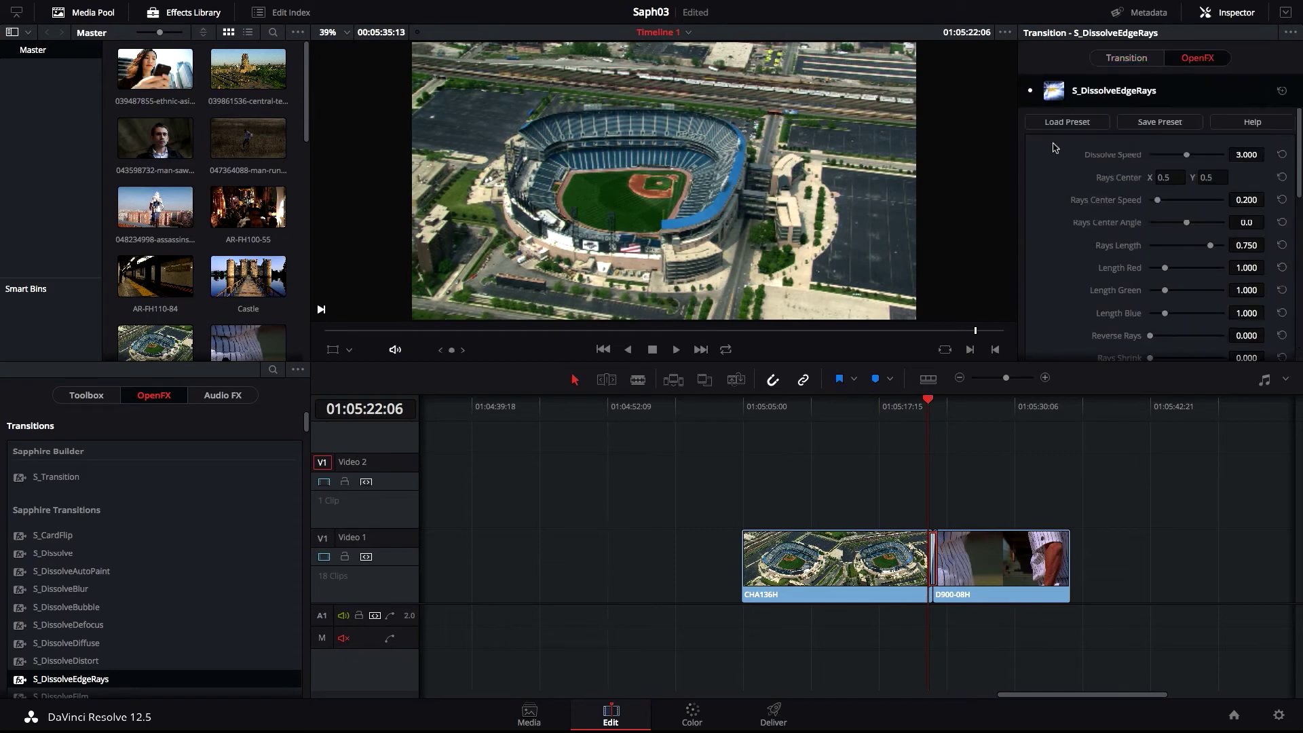
left_click(1065, 124)
double_click(499, 243)
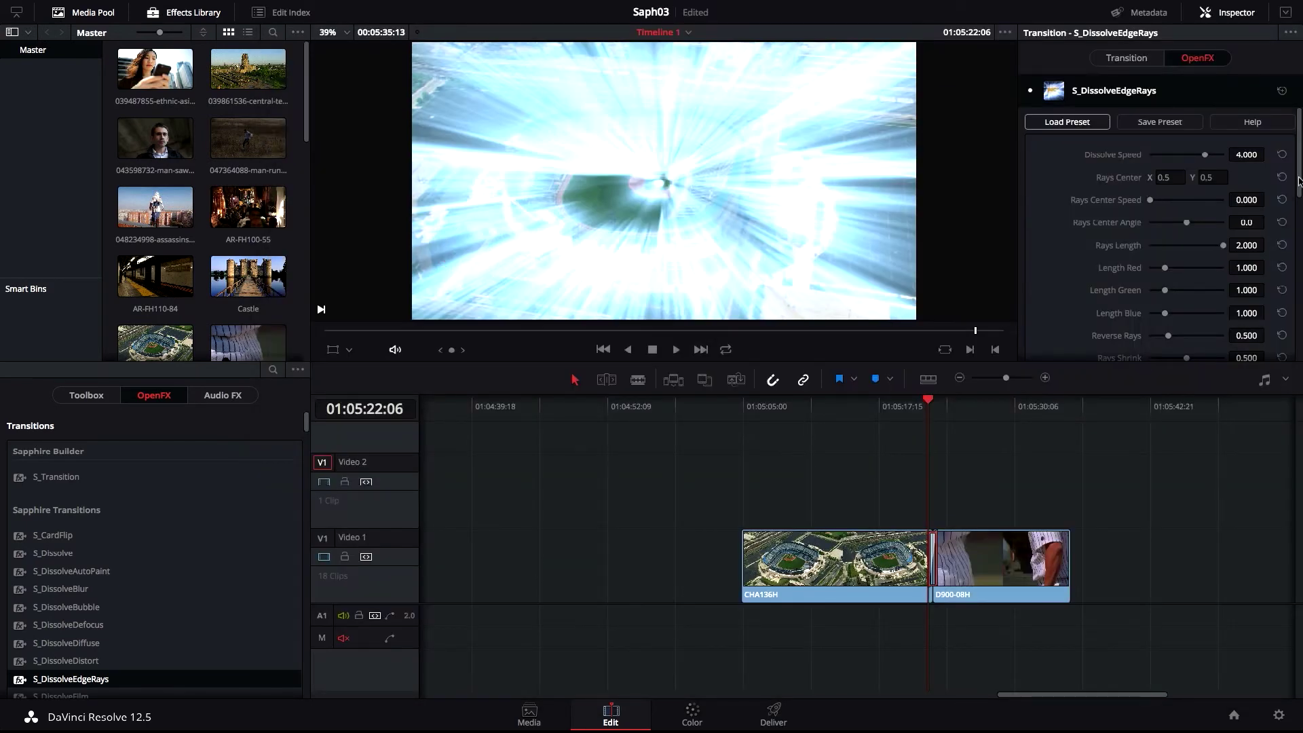
Lower the transition's Rays Brightness to about 9.63 and play through it from 01:05:20:21
left_click_drag(1299, 181, 1299, 239)
left_click_drag(1190, 221, 1186, 224)
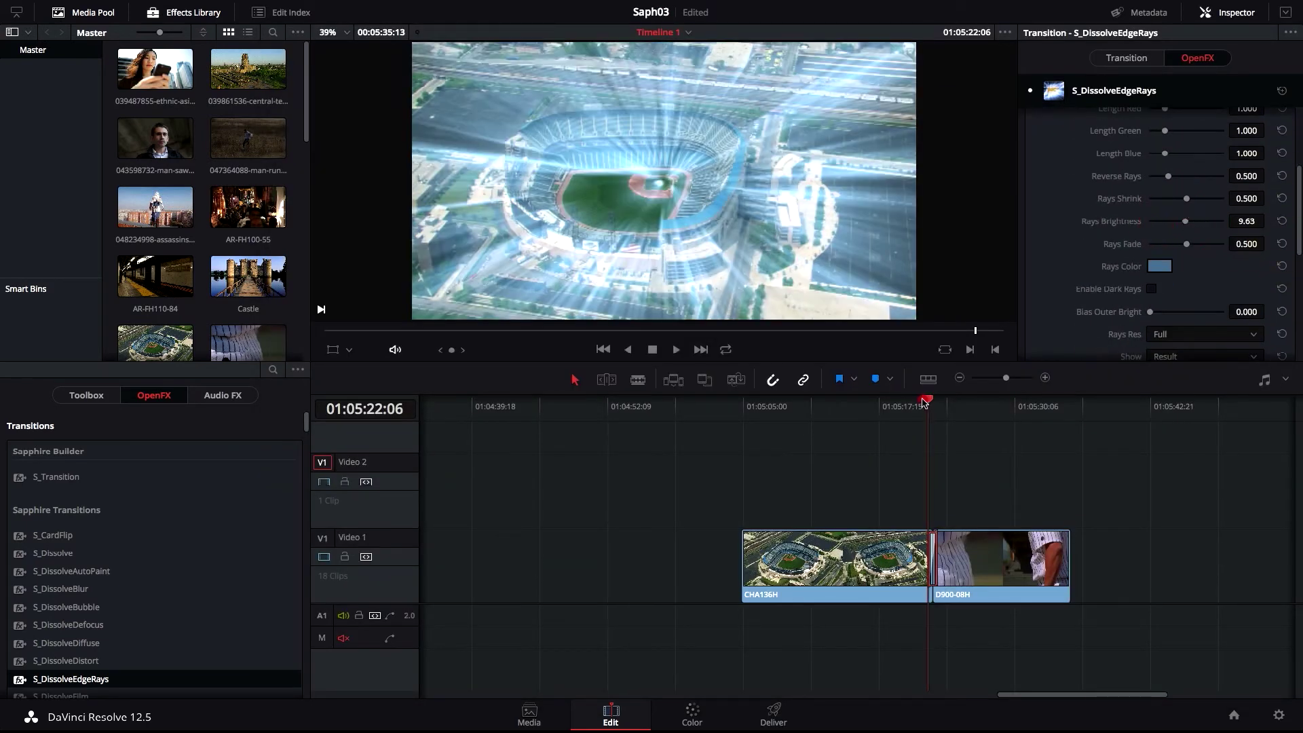
left_click_drag(923, 403, 913, 408)
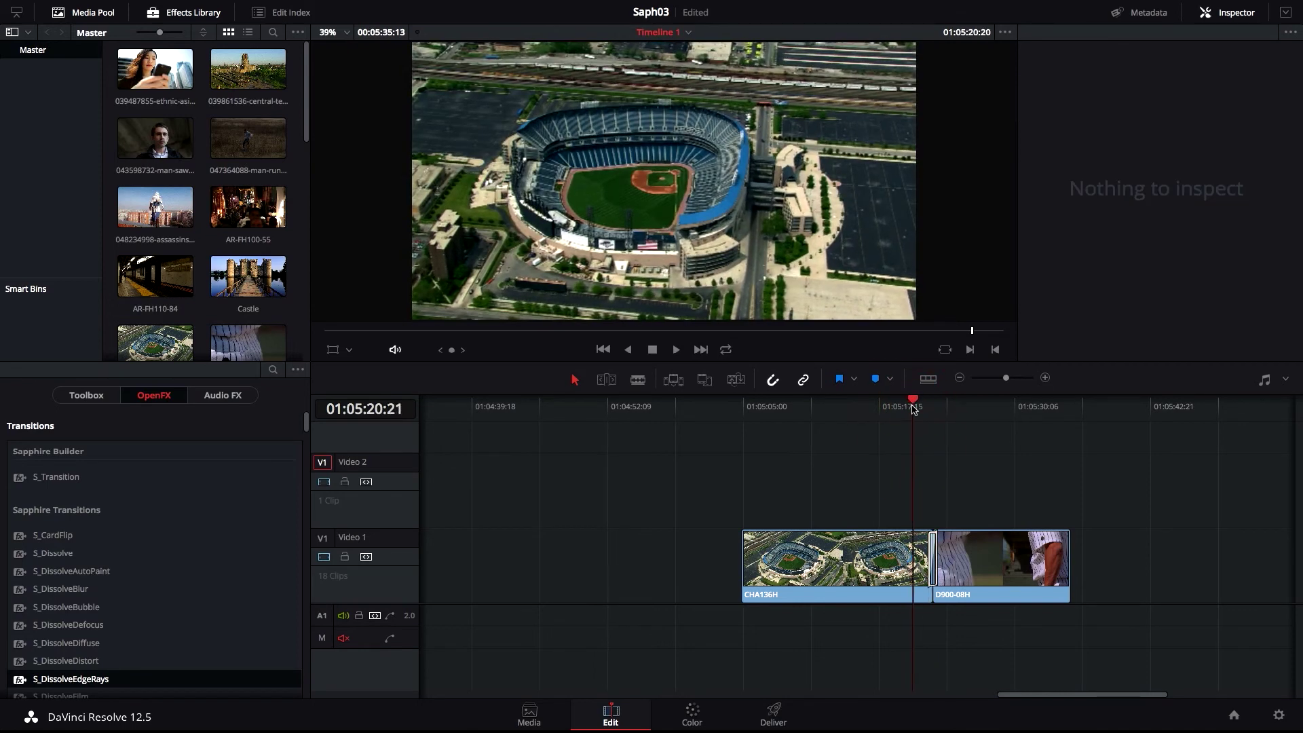
key("space")
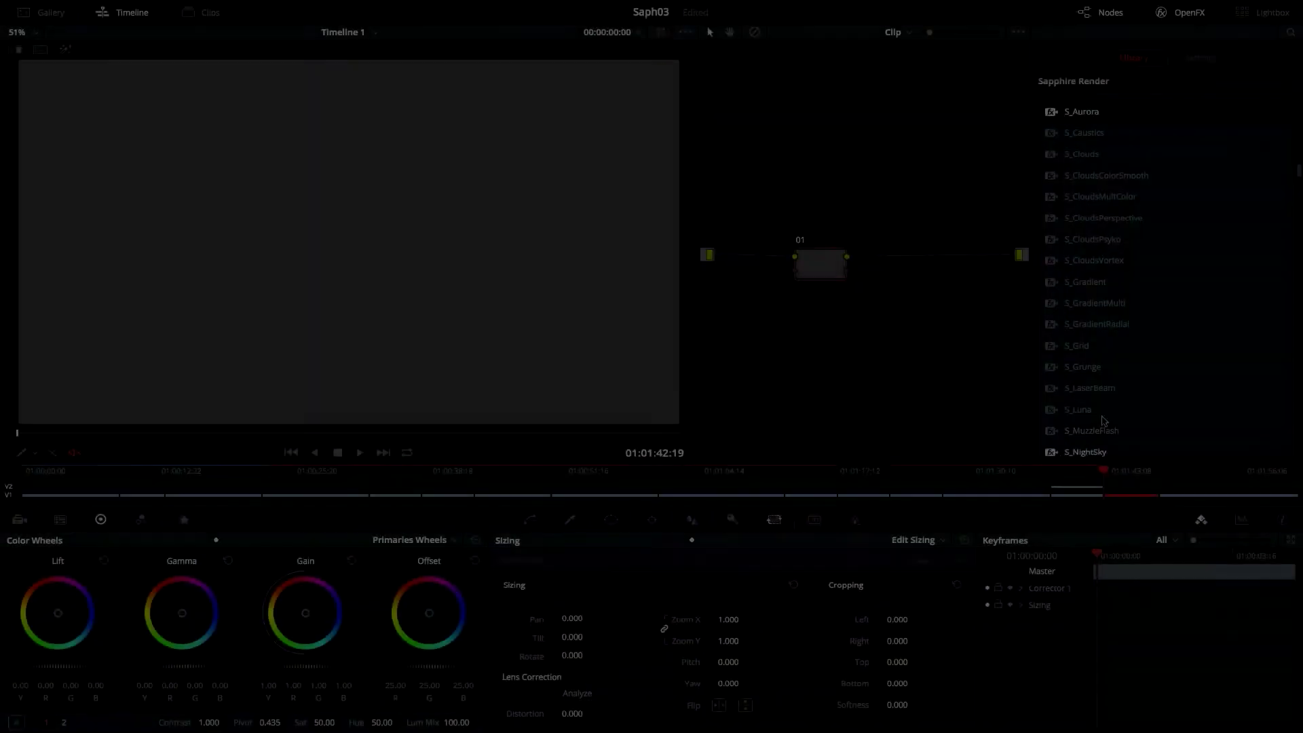
Apply S_Grunge to node 01 of the grey clip and load the Rusted Out preset
left_click_drag(1082, 367, 818, 266)
left_click(1052, 124)
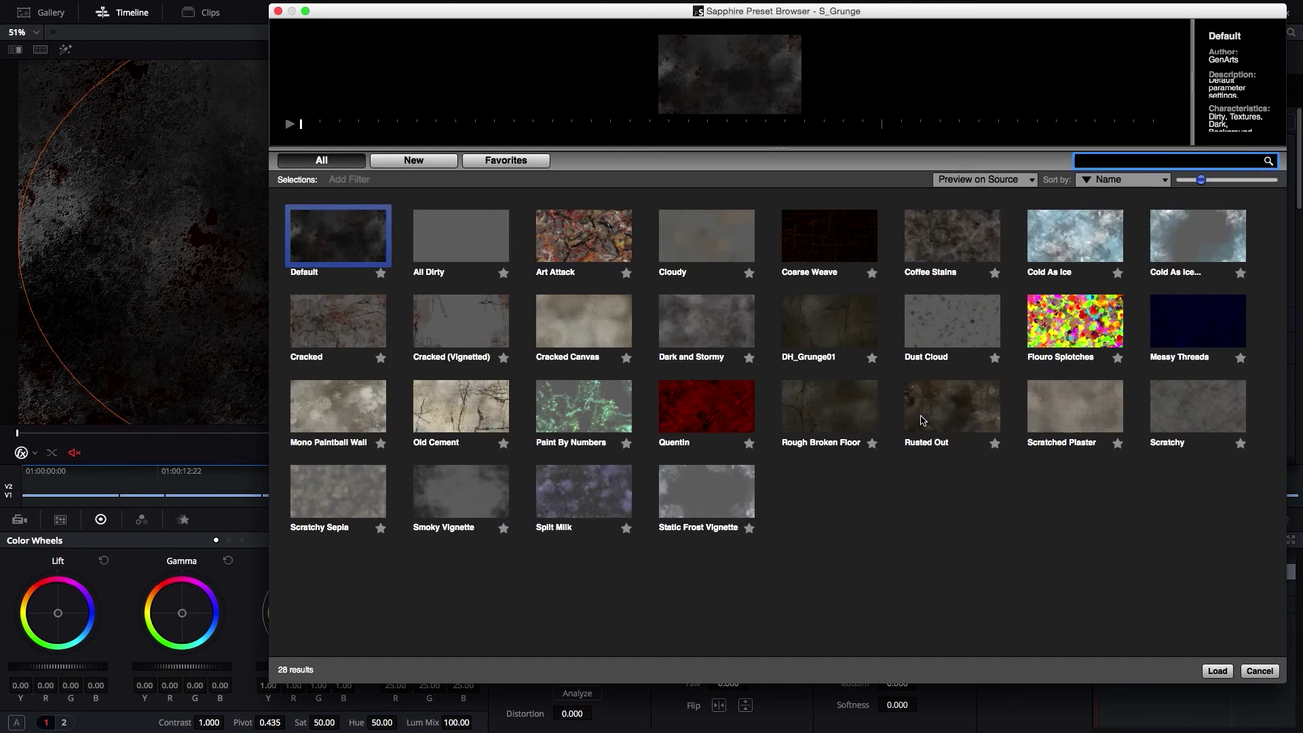
double_click(923, 420)
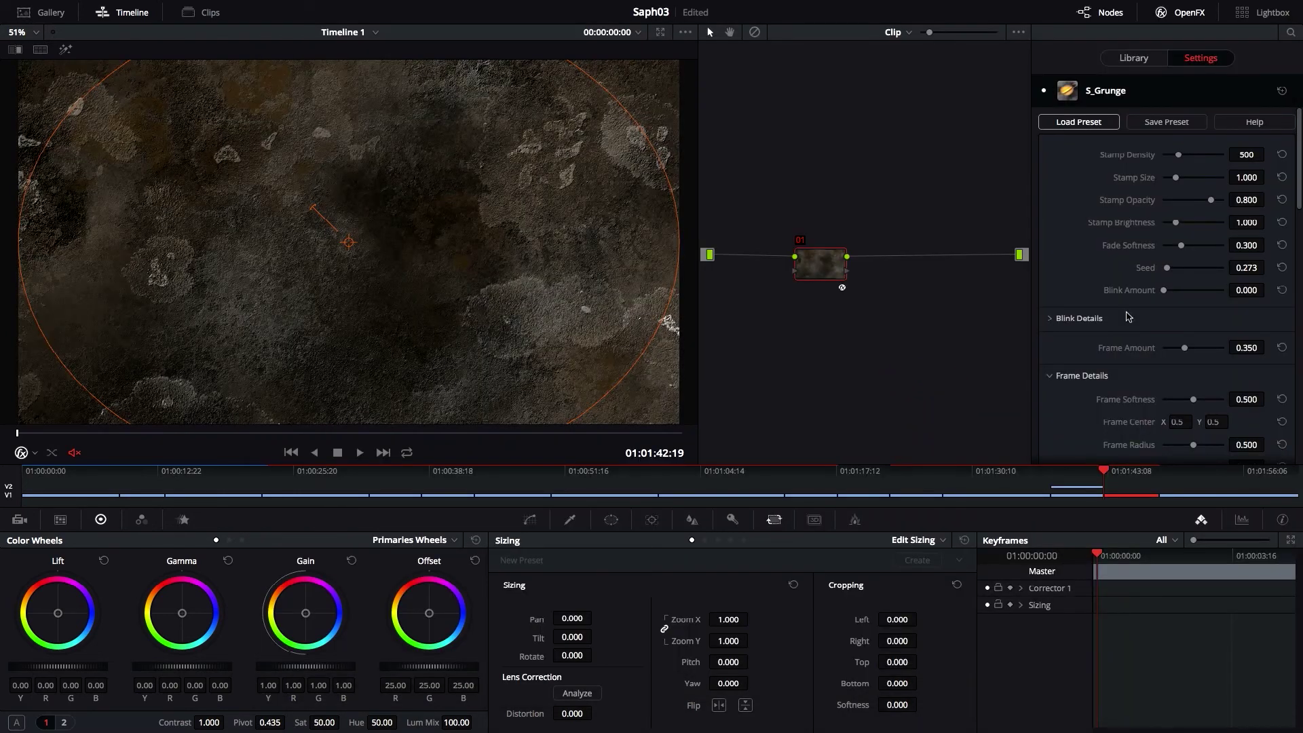
Animate the grunge Stamp Size from 0.625 on the first frame to 1.420 on the last, and scrub back to the start
left_click_drag(1177, 179, 1172, 178)
left_click(1021, 588)
scroll(1179, 610, "down", 2)
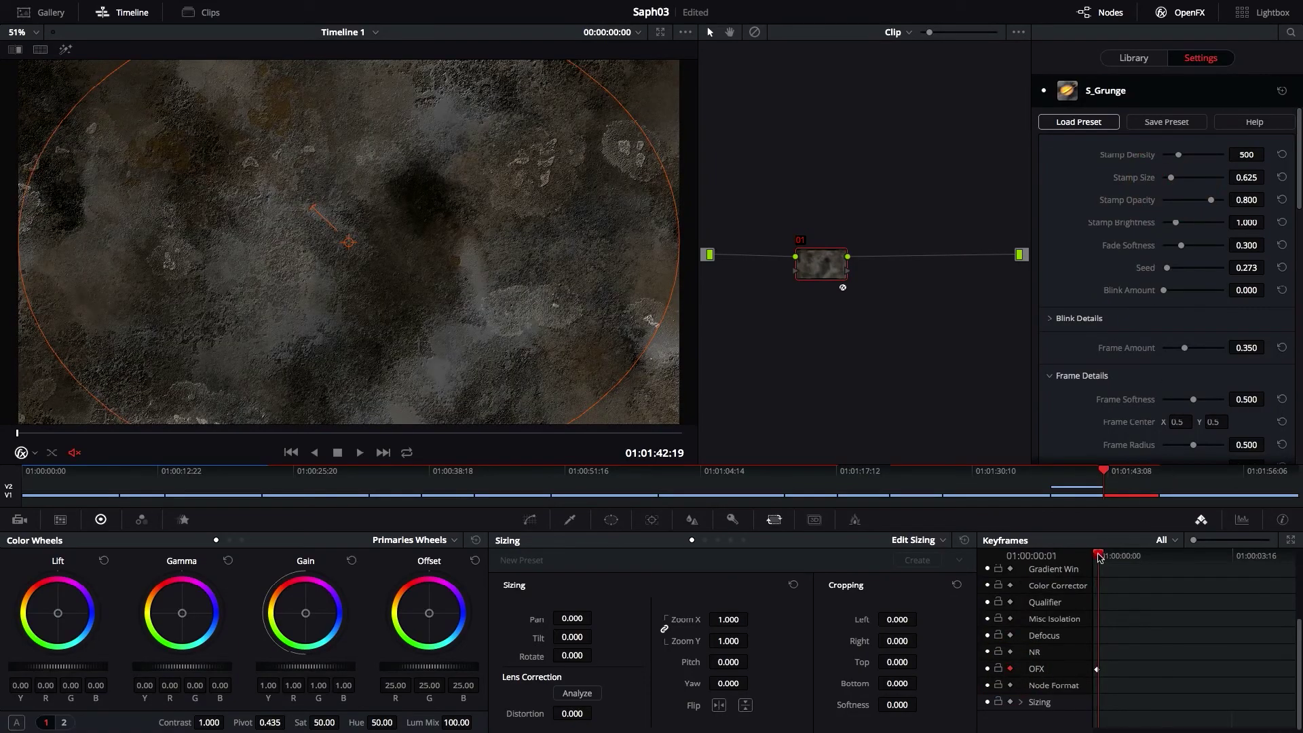
left_click_drag(1100, 556, 1292, 556)
left_click_drag(1171, 178, 1180, 178)
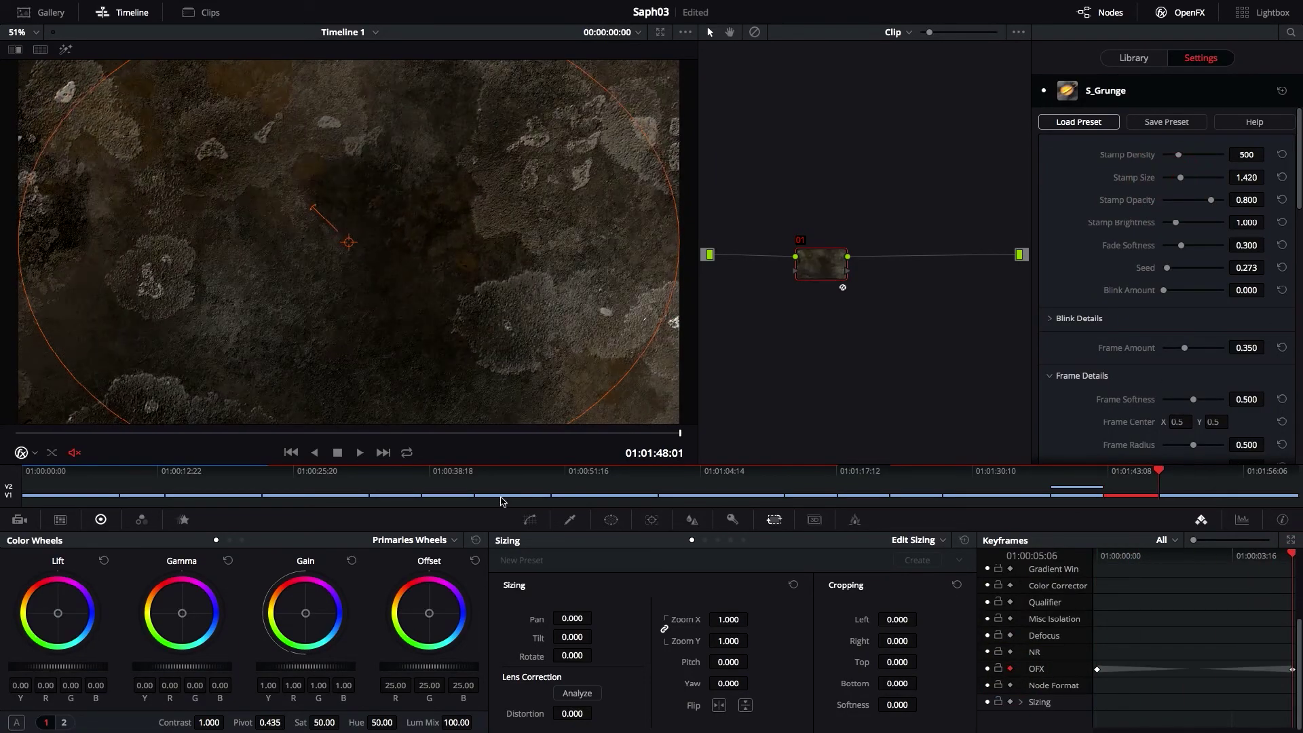
left_click_drag(662, 433, 7, 435)
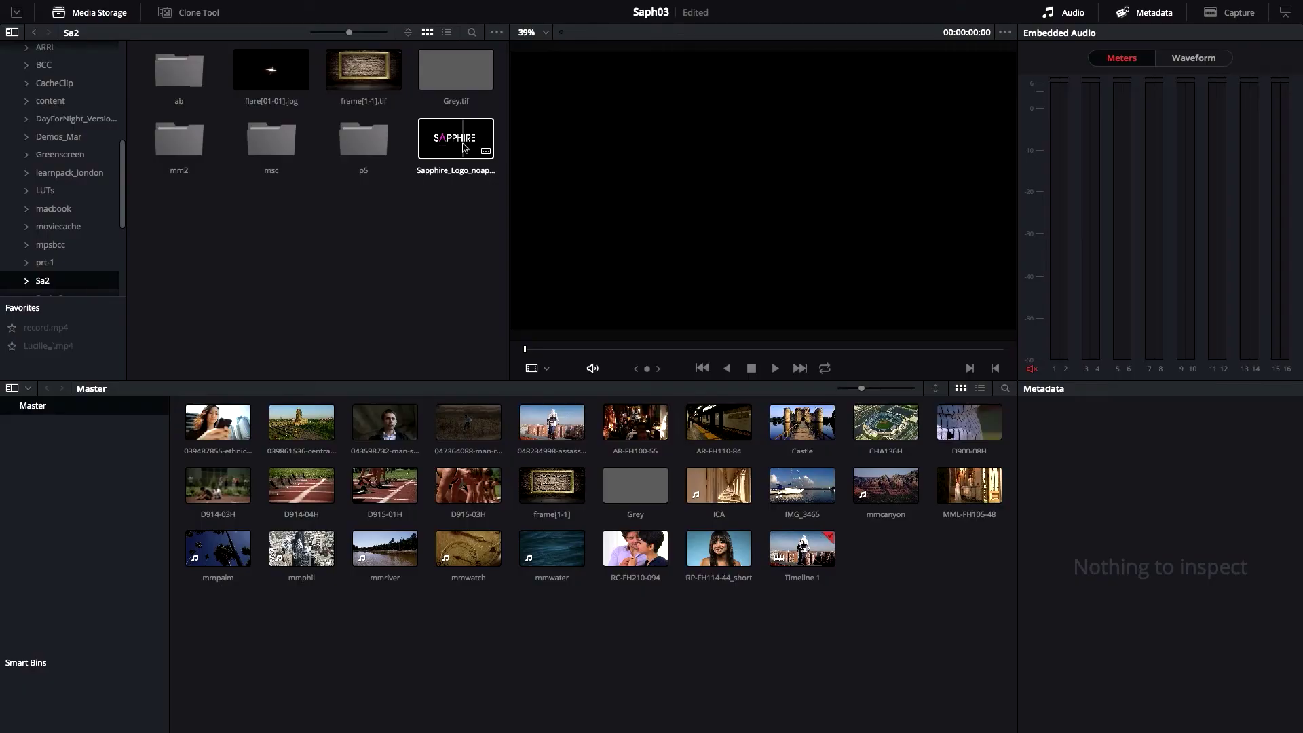
Add the Sapphire logo clip from media storage as a matte and attach it to node 01 as an external track matte
right_click(463, 144)
left_click(540, 239)
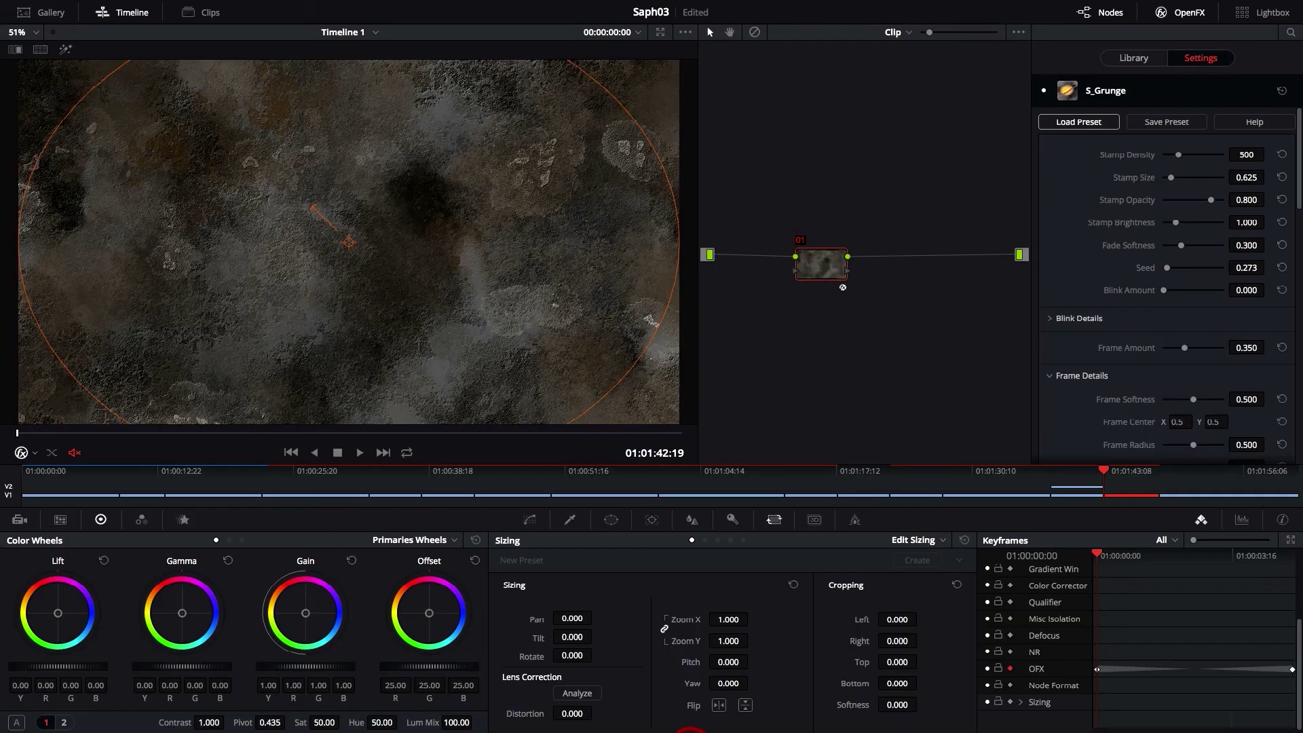
right_click(829, 270)
mouse_move(910, 541)
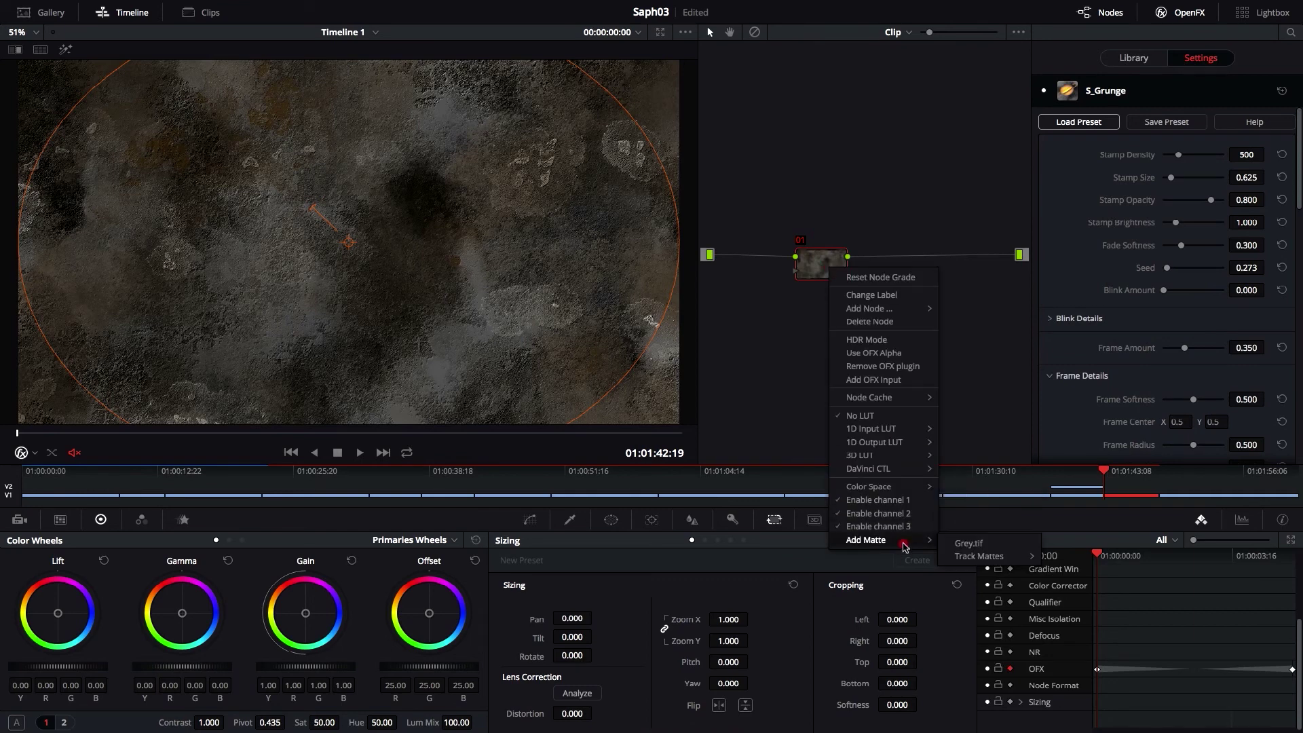
mouse_move(990, 558)
left_click(1071, 561)
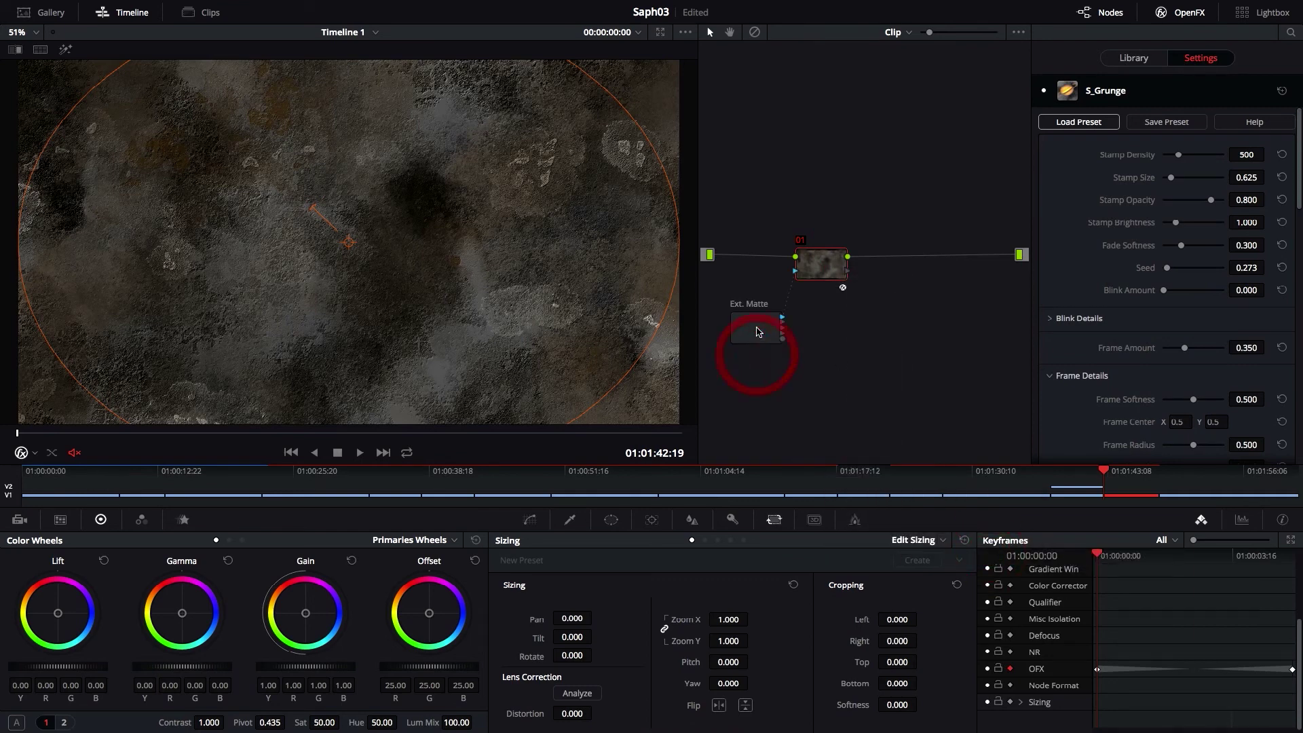
left_click(772, 360)
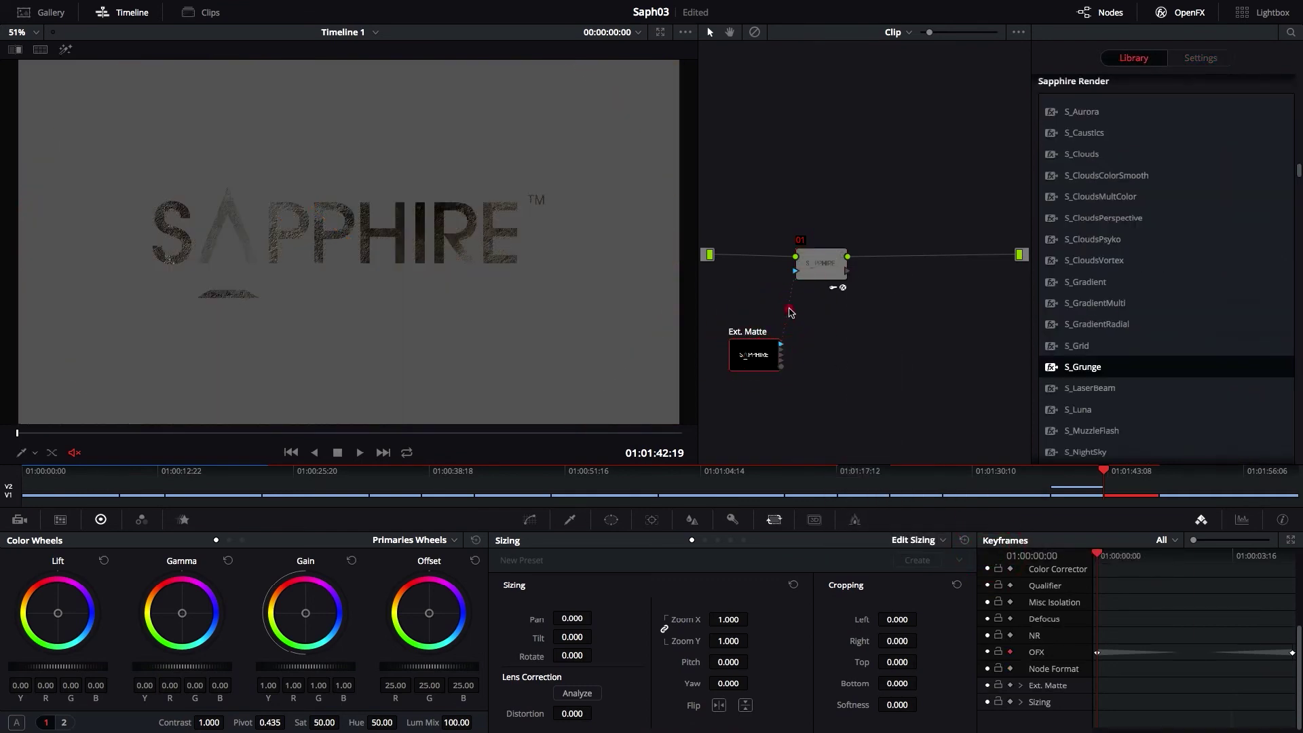
Disconnect the external matte from node 01 and shift the node to free space before the output
key("BackSpace")
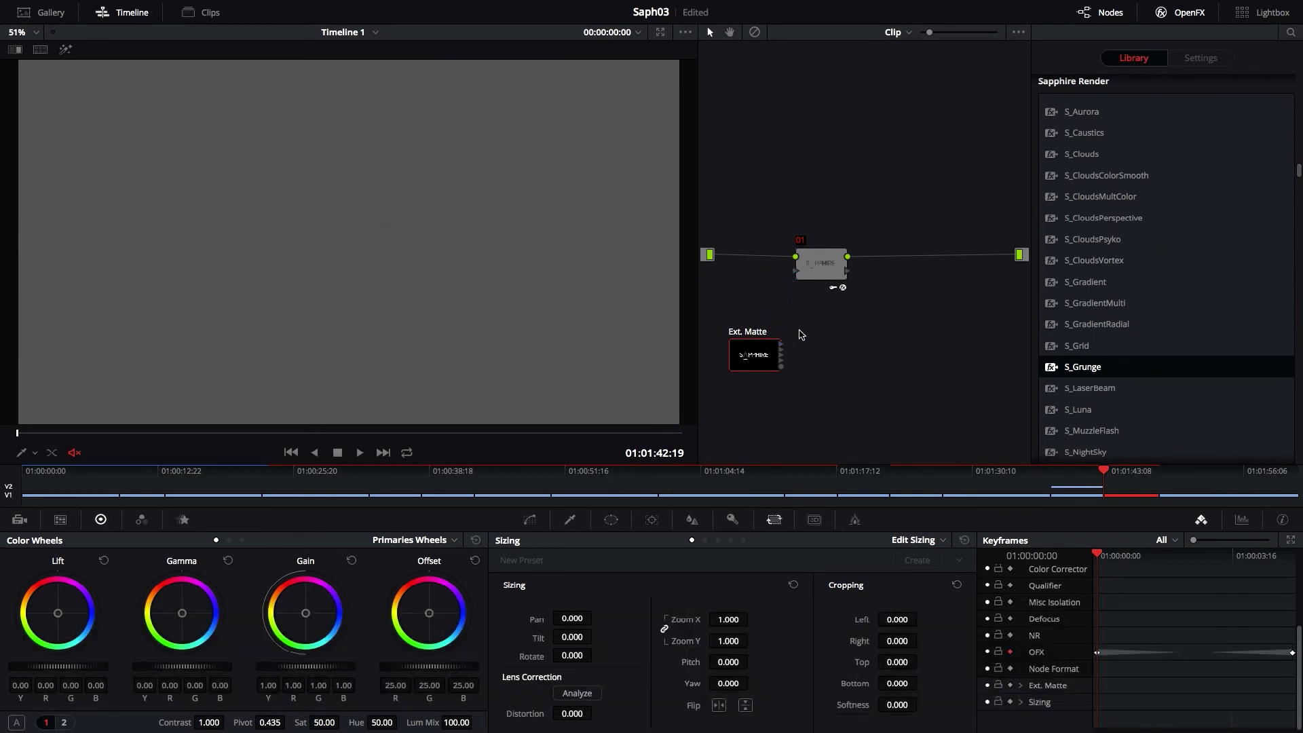
left_click(818, 264)
left_click_drag(822, 264, 797, 265)
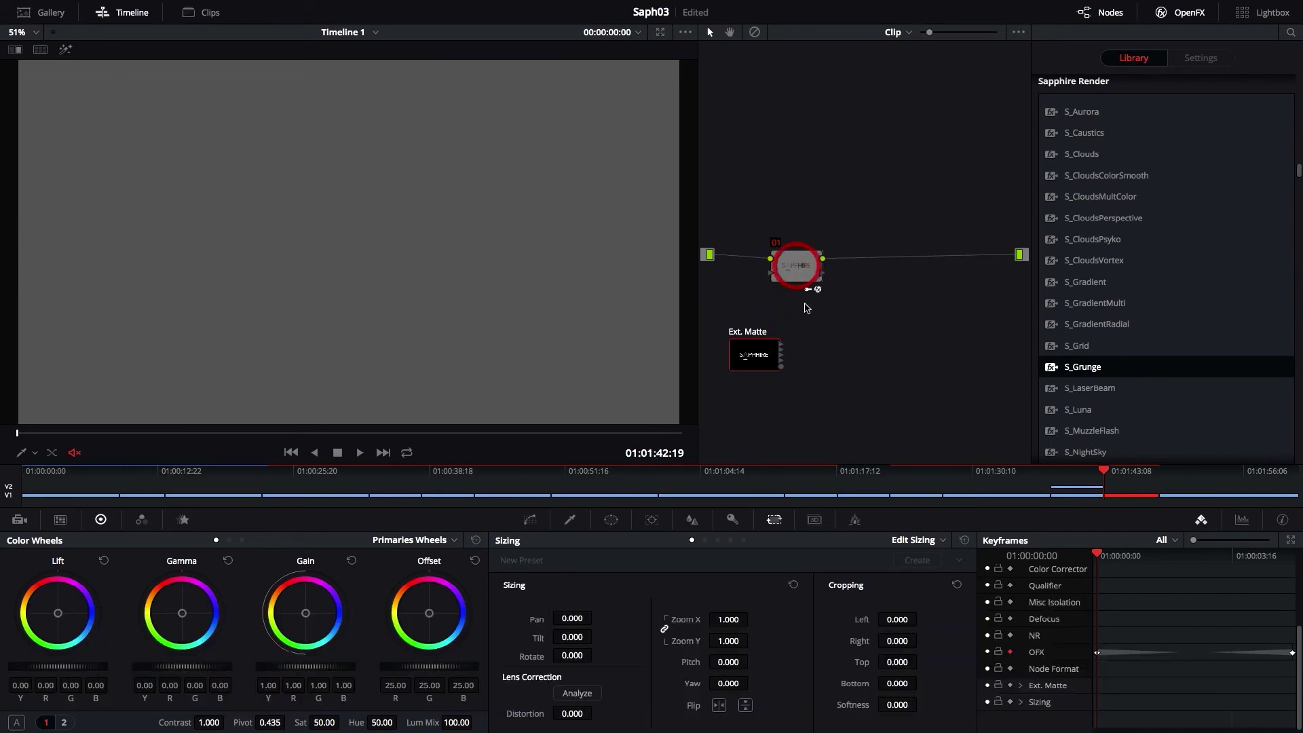
Insert a Layer Mixer between node 01 and the output, and feed the matte's colour output into its second input
right_click(896, 264)
mouse_move(1018, 283)
left_click(1120, 313)
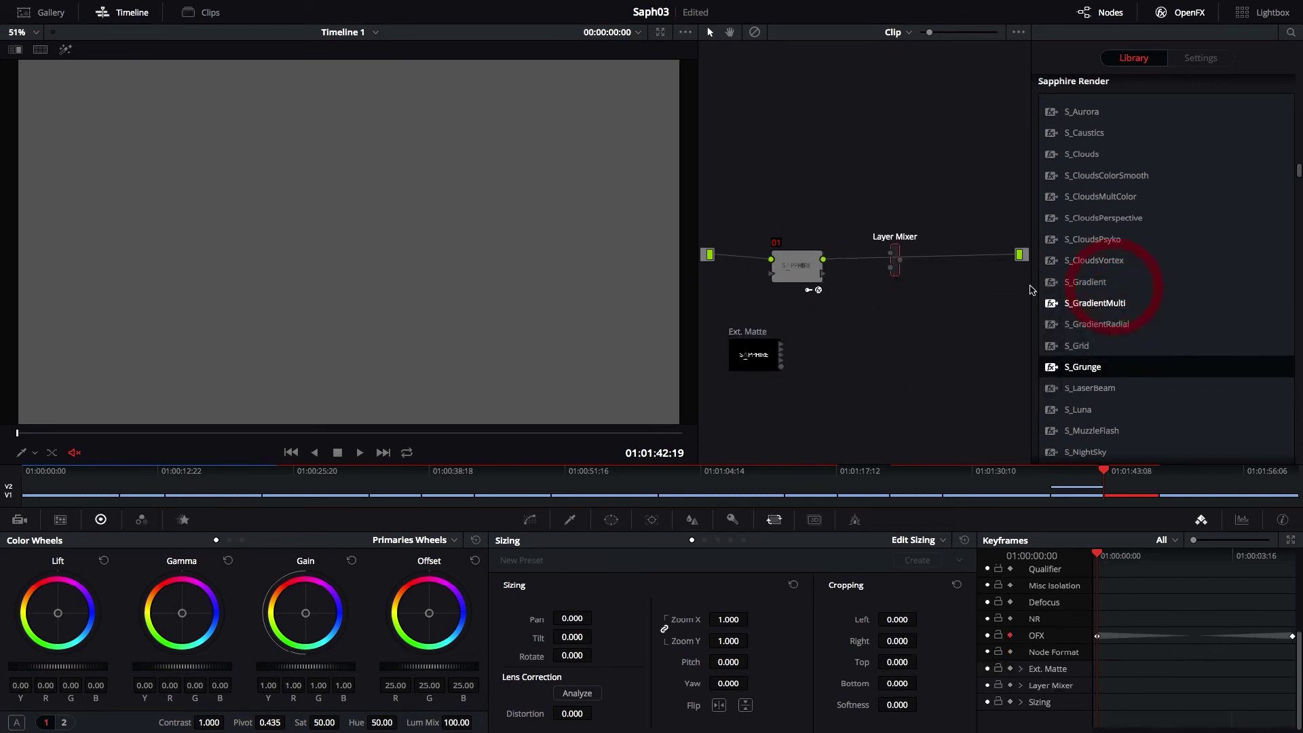
key("BackSpace")
left_click_drag(900, 261, 1019, 255)
Try composite modes on the Layer Mixer, settling on one that places the logo over the grunge without its black background
right_click(899, 275)
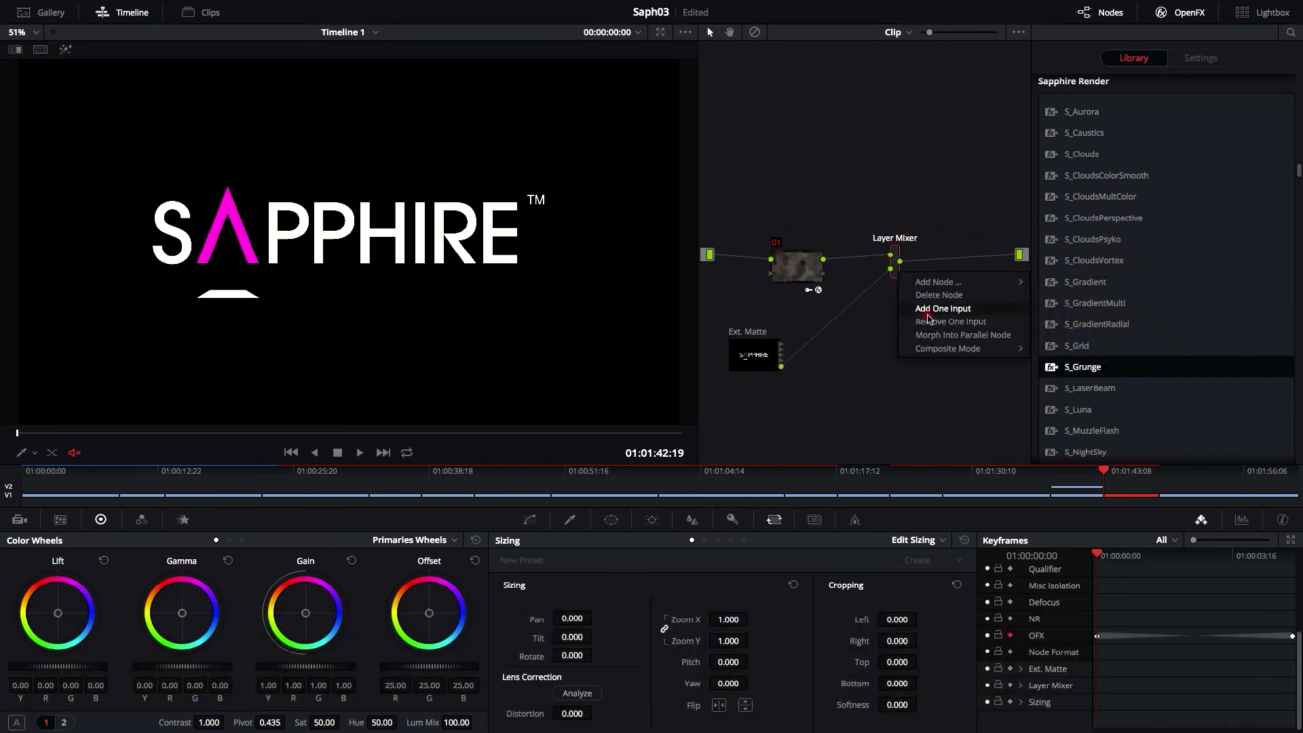
mouse_move(942, 347)
left_click(1061, 622)
right_click(899, 273)
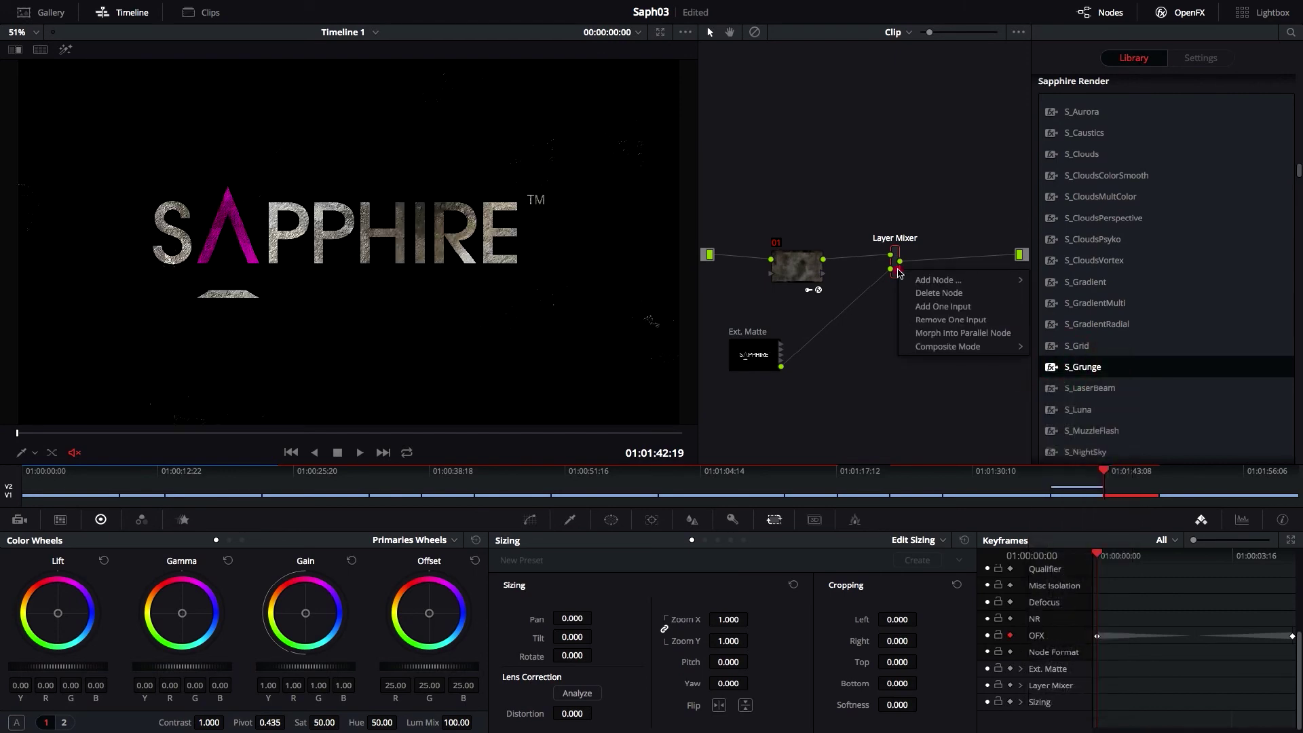
left_click(1059, 660)
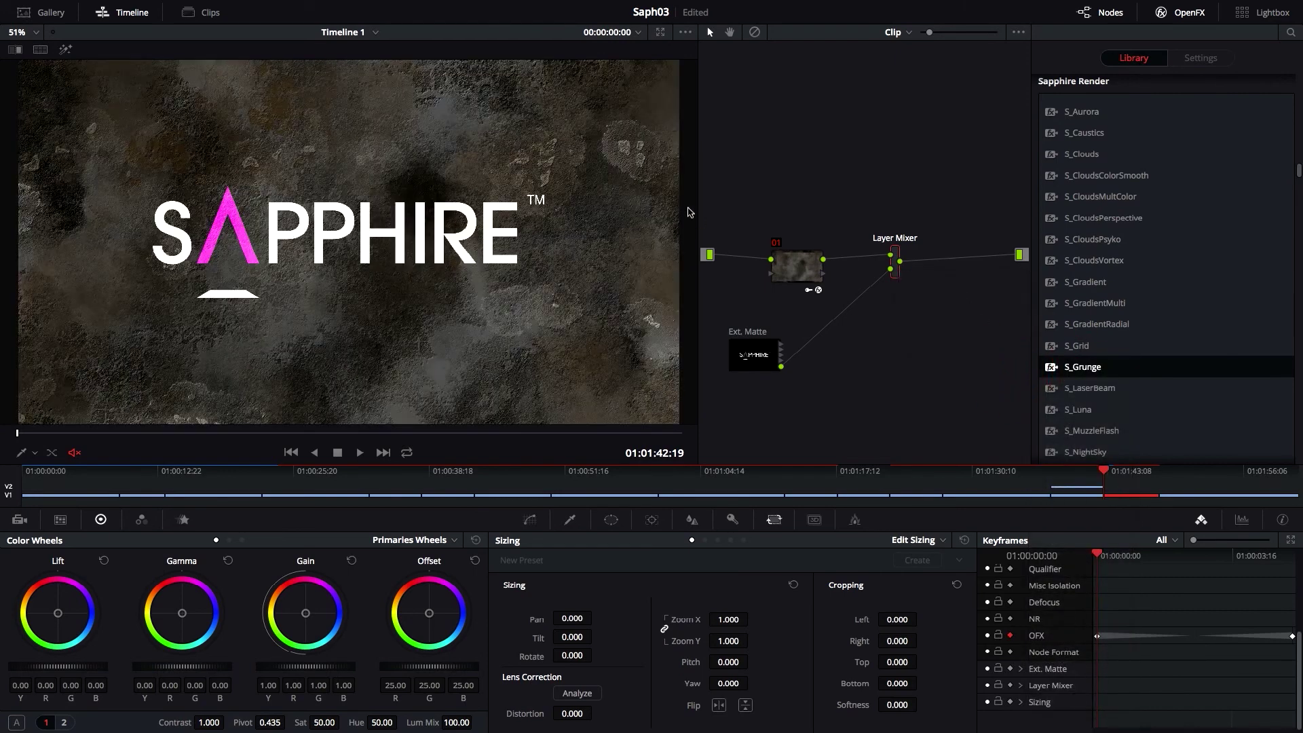
Add a node with S_DigitalDamage between the external matte and the Layer Mixer, and scrub the clip to 01:01:45:05
left_click_drag(799, 269, 778, 237)
left_click_drag(755, 356, 757, 336)
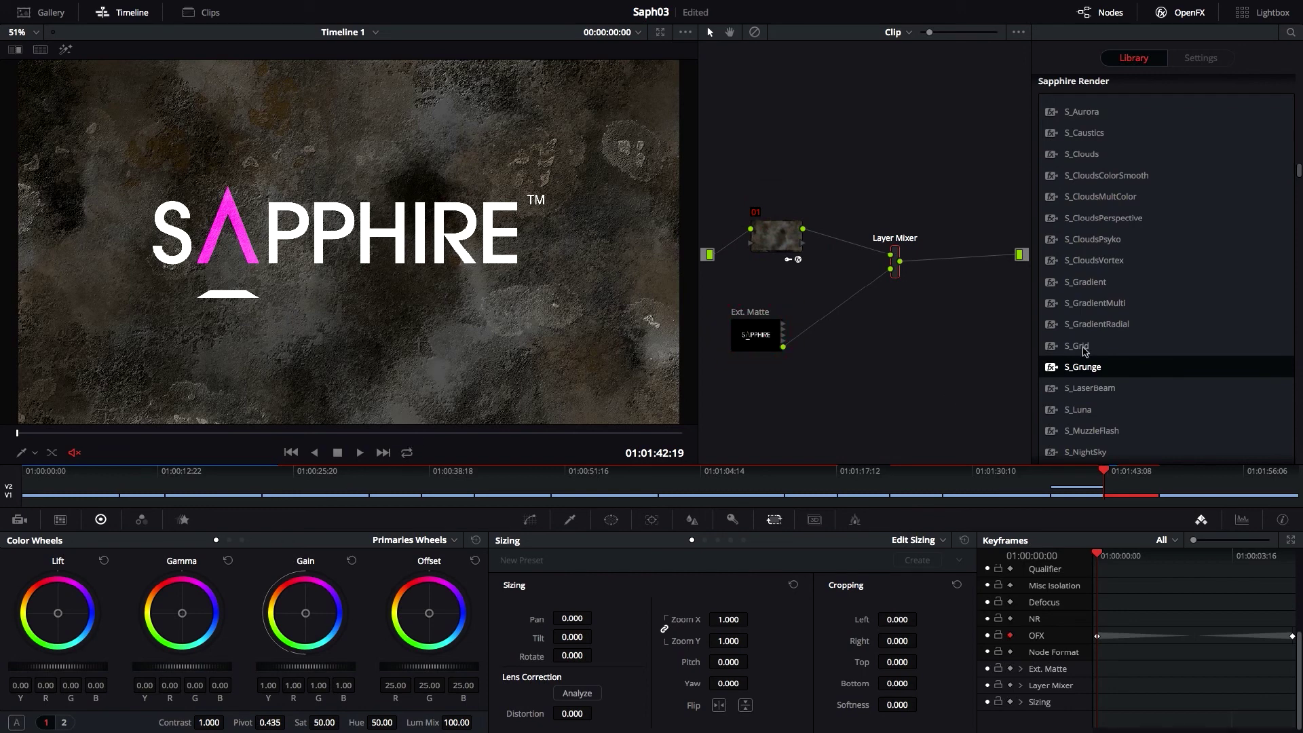
scroll(1154, 272, "down", 10)
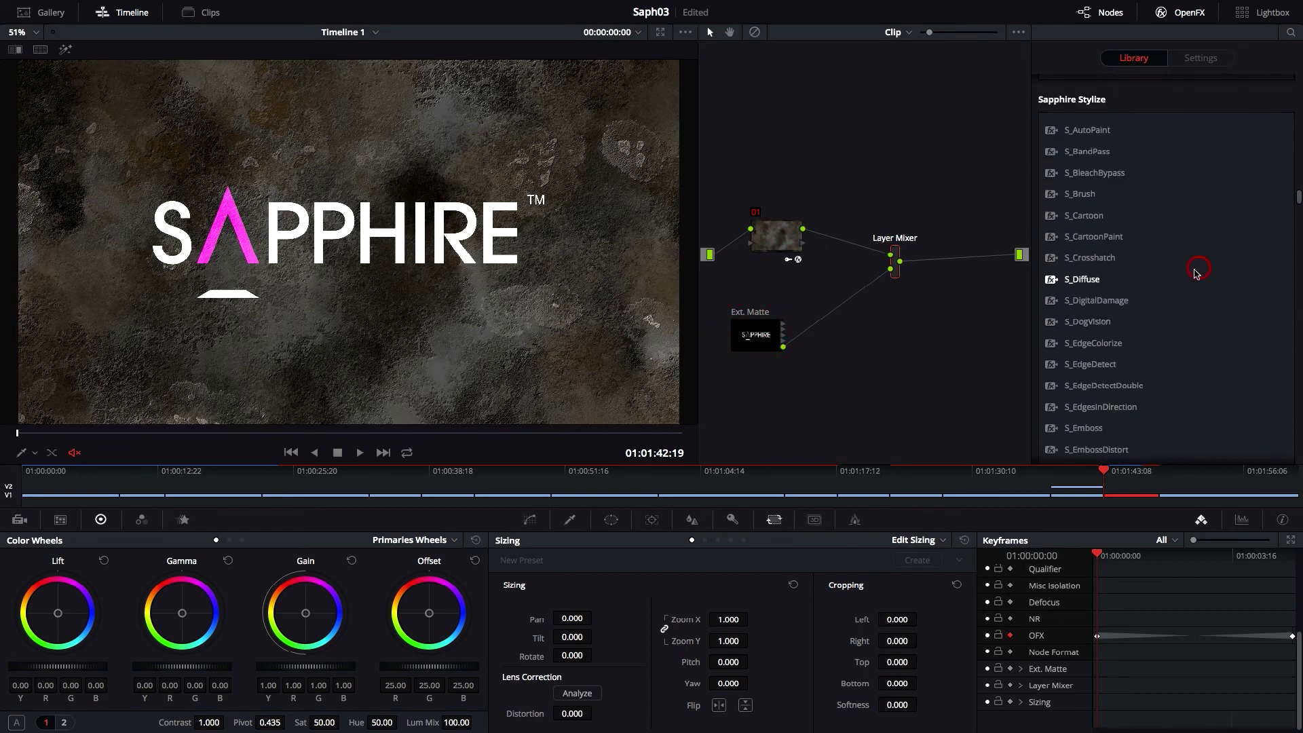
key("alt+s")
left_click_drag(796, 365, 833, 341)
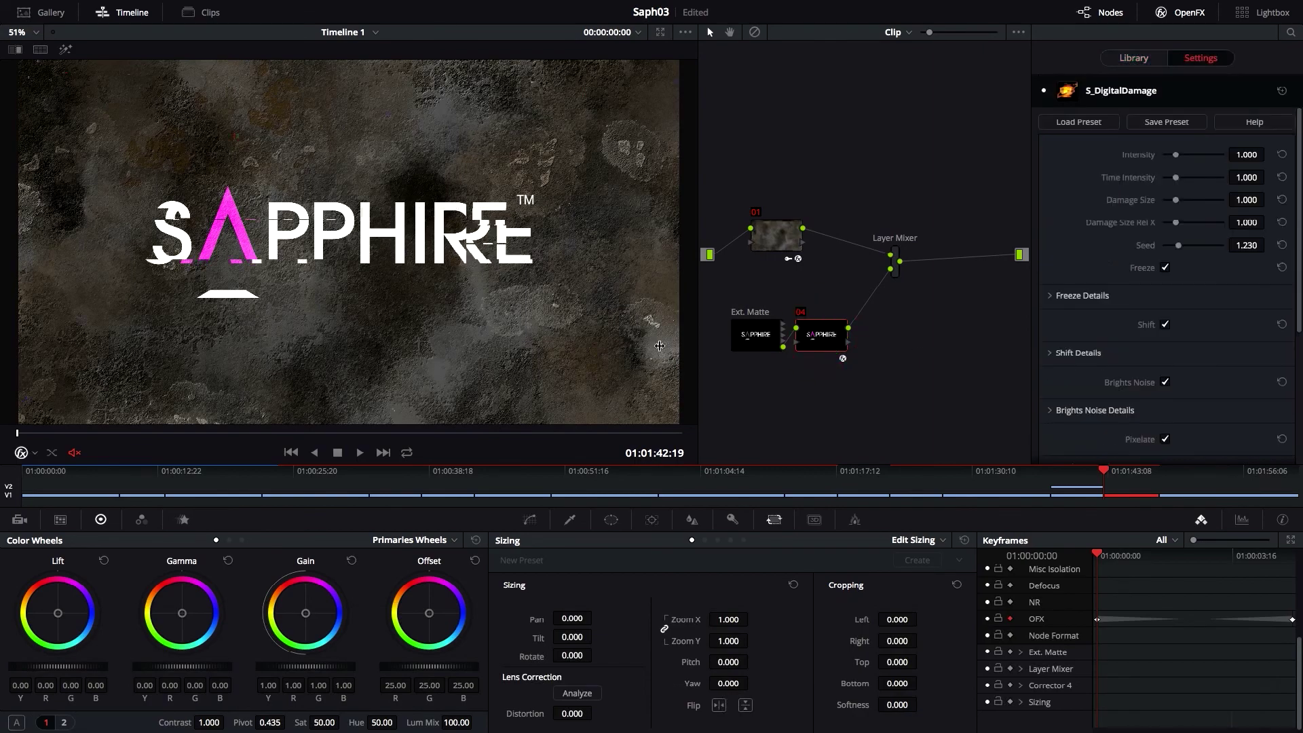
left_click_drag(55, 435, 564, 442)
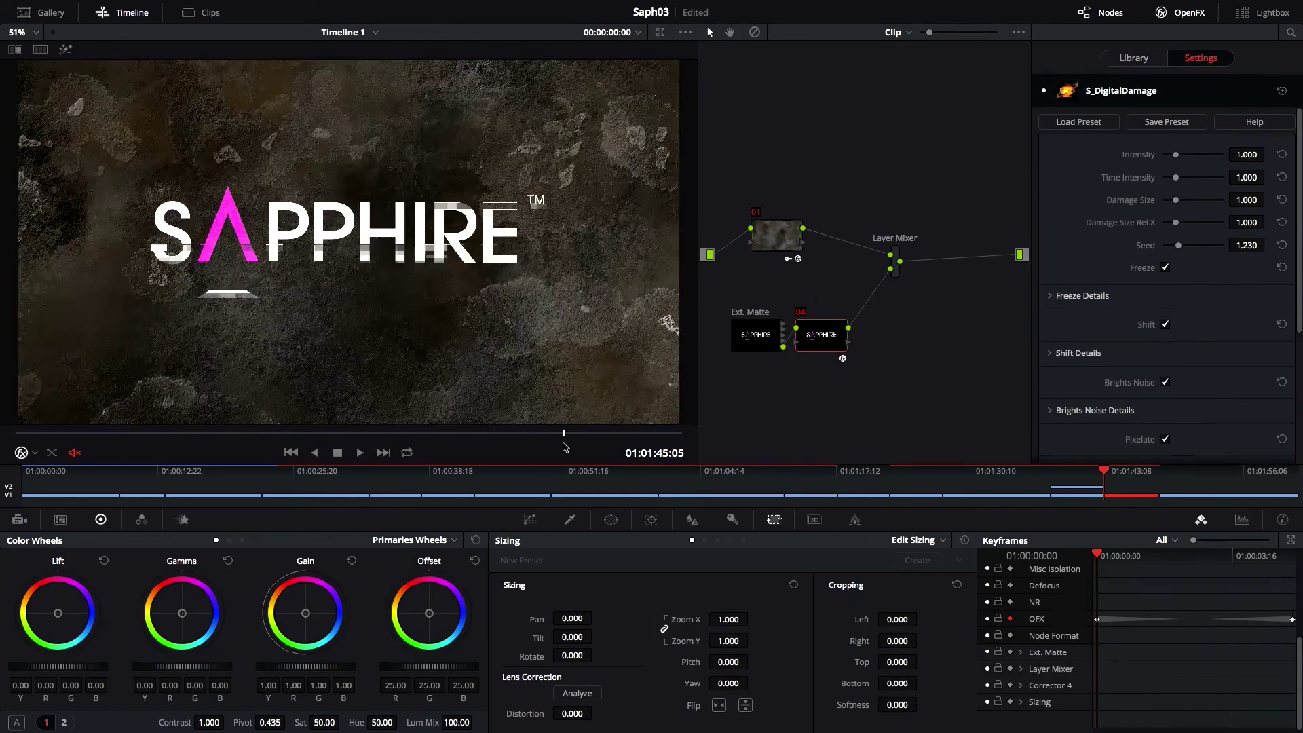